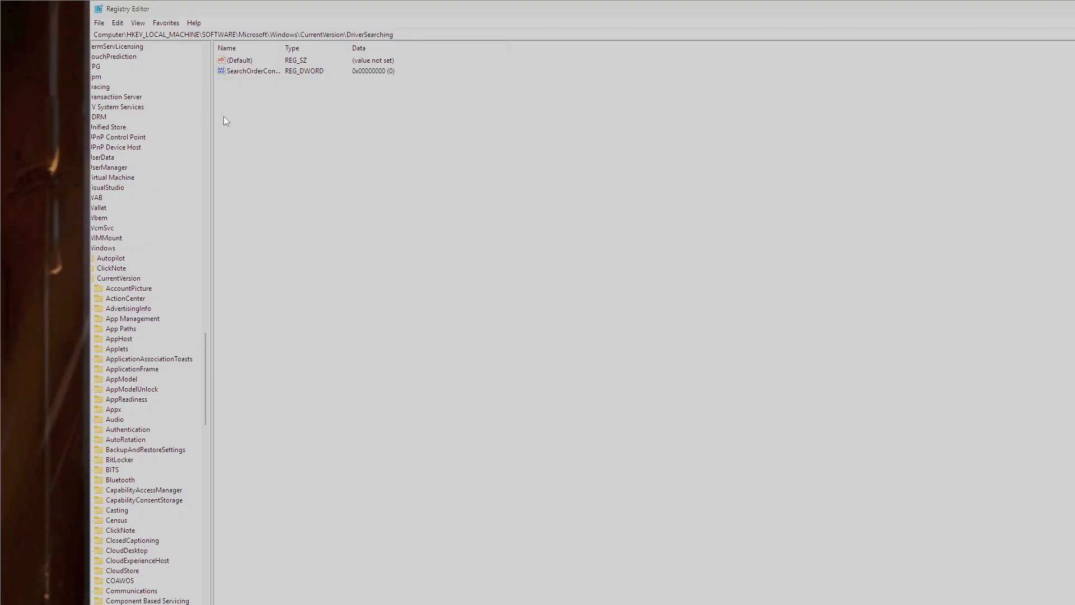
- Set the SearchOrderConfig DWORD under the DriverSearching registry key to 0, keeping the notes window beside the Registry Editor for reference
{"action": "left_click_drag", "start_coordinate": [410, 2], "coordinate": [436, 124]}
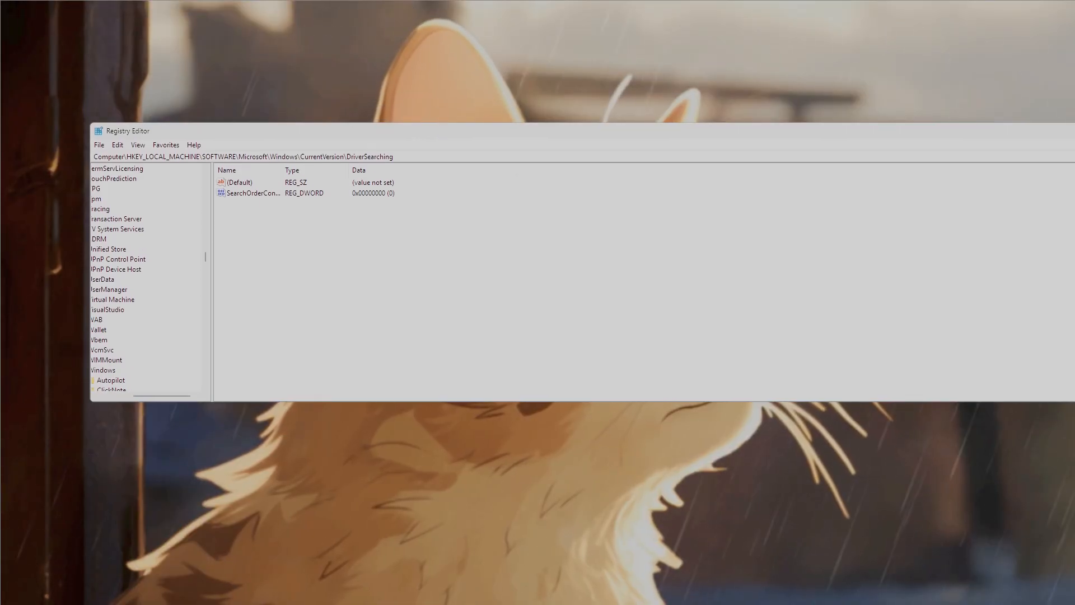
{"action": "left_click_drag", "start_coordinate": [605, 551], "coordinate": [578, 185]}
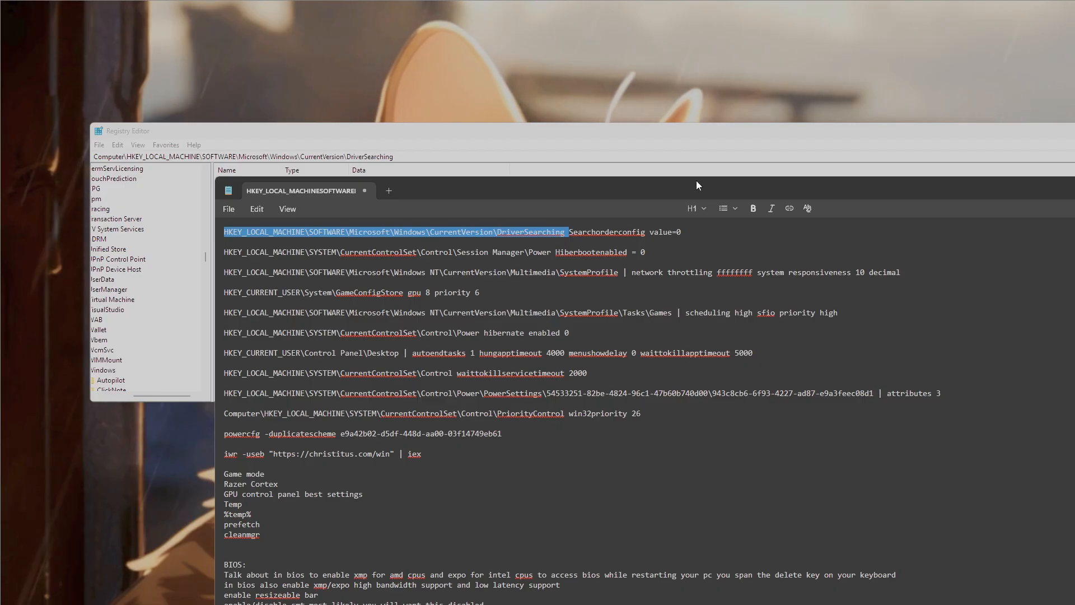
{"action": "left_click_drag", "start_coordinate": [696, 185], "coordinate": [624, 245]}
{"action": "double_click", "coordinate": [250, 193]}
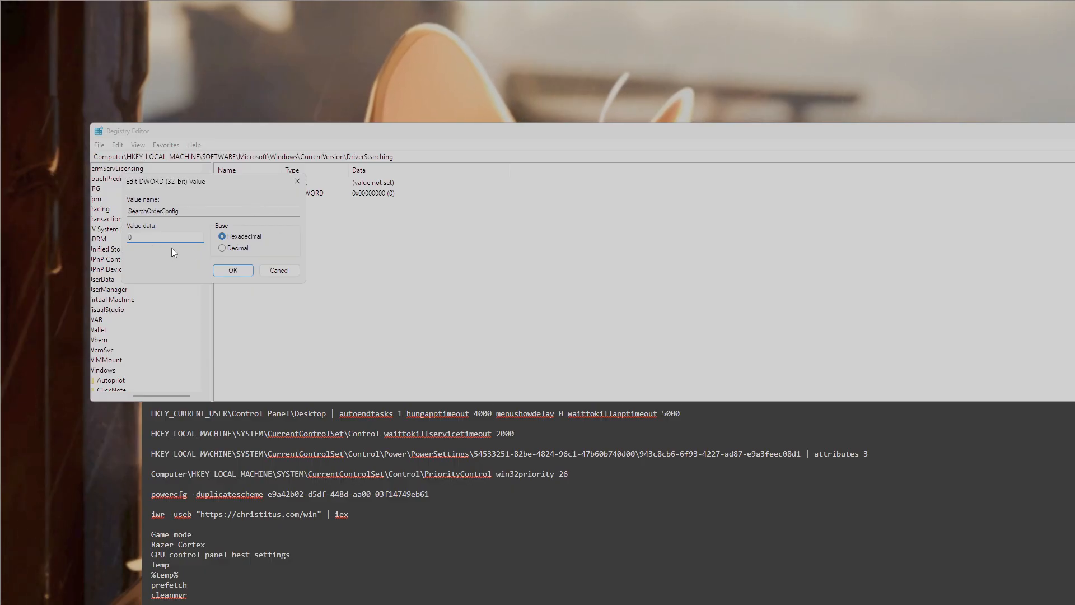
{"action": "type", "text": "2"}
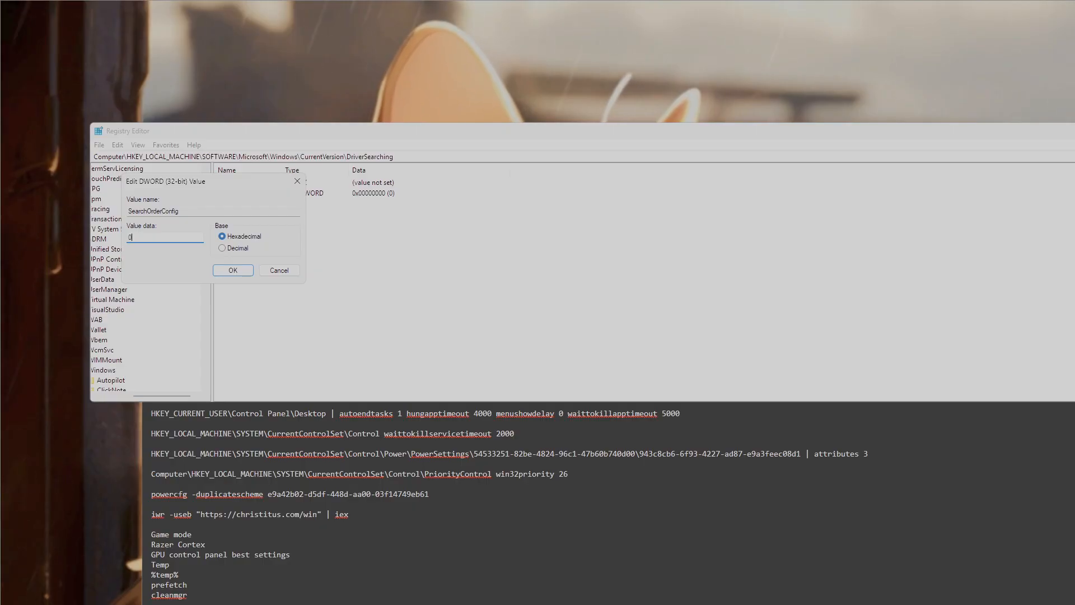
{"action": "left_click", "coordinate": [237, 274]}
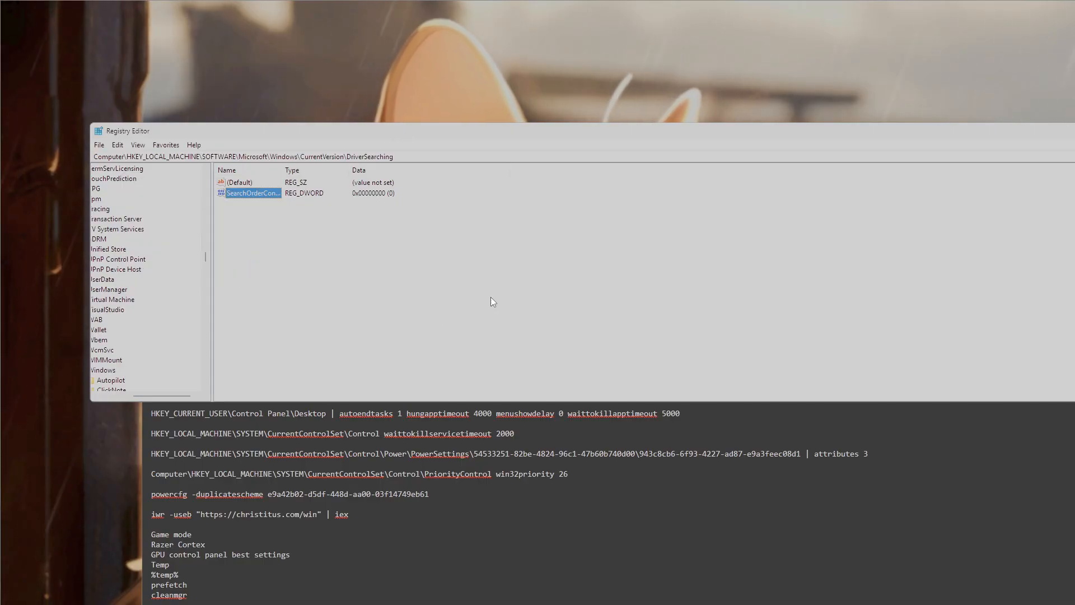
- Review the list of registry keys and target values in the notes, rearranging the notes and Registry Editor windows
{"action": "left_click", "coordinate": [1072, 131]}
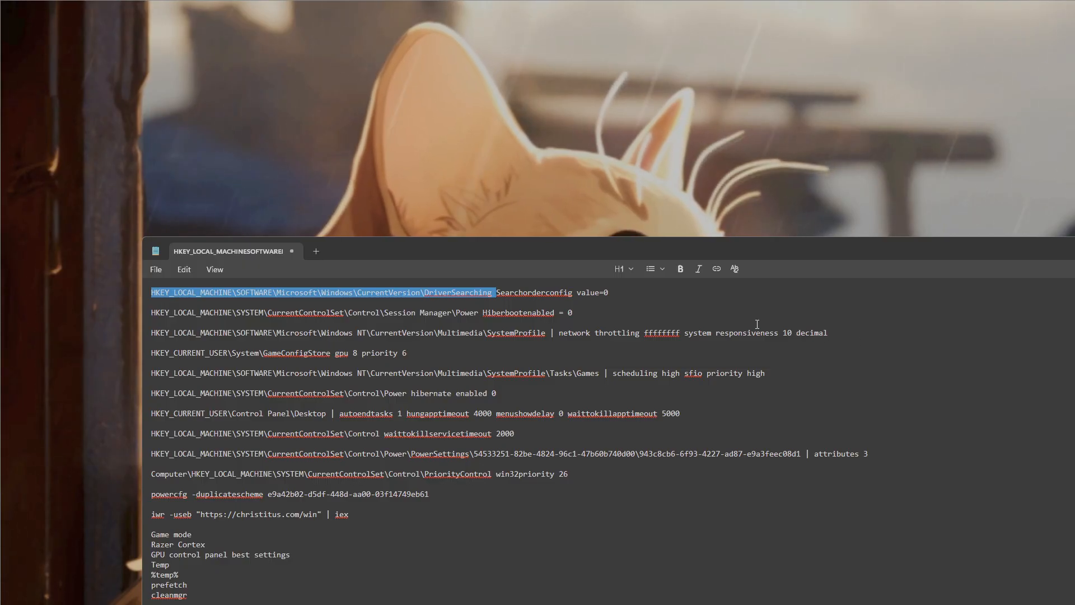
{"action": "left_click", "coordinate": [907, 383]}
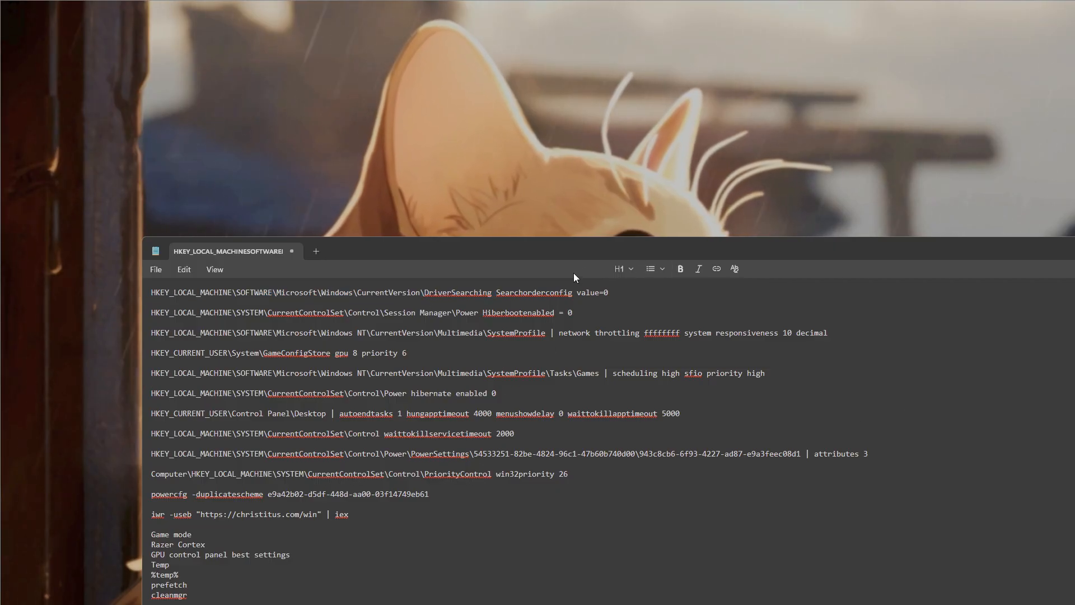
{"action": "left_click_drag", "start_coordinate": [642, 249], "coordinate": [635, 185]}
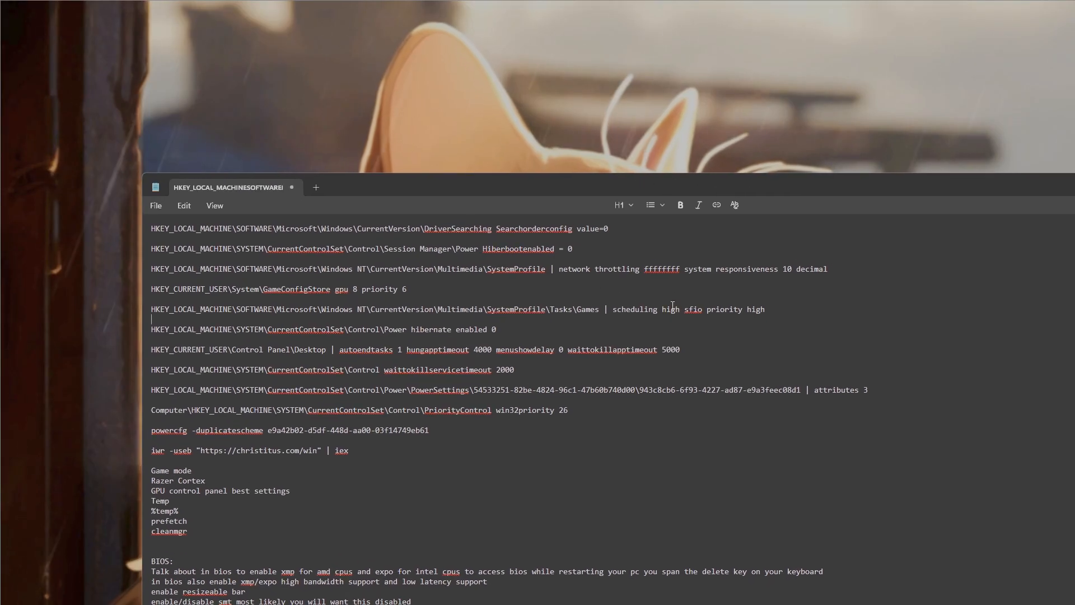
{"action": "key", "text": "super"}
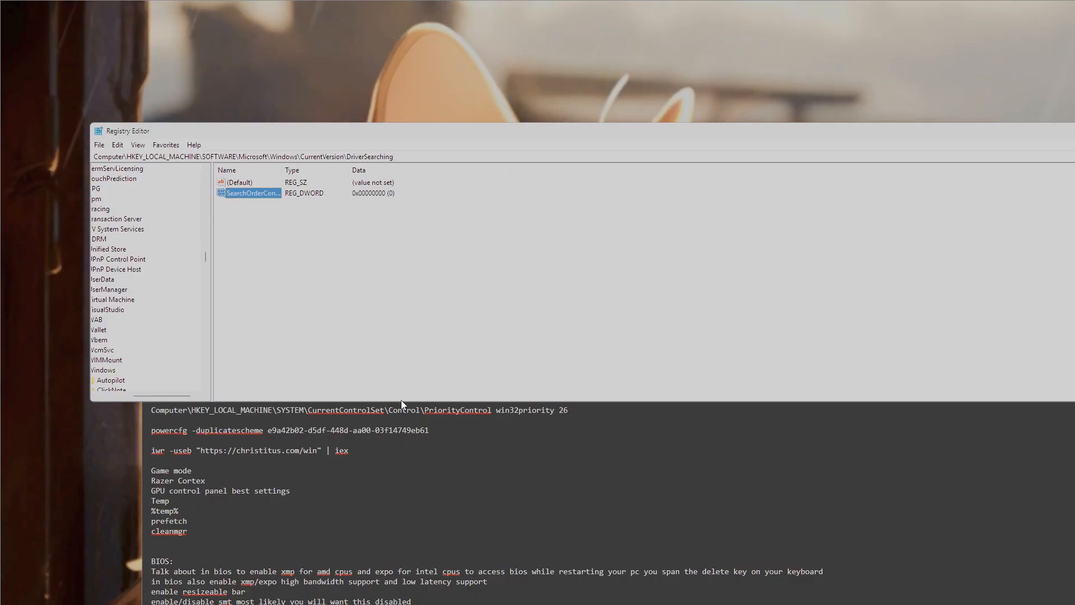
{"action": "left_click_drag", "start_coordinate": [401, 400], "coordinate": [401, 444]}
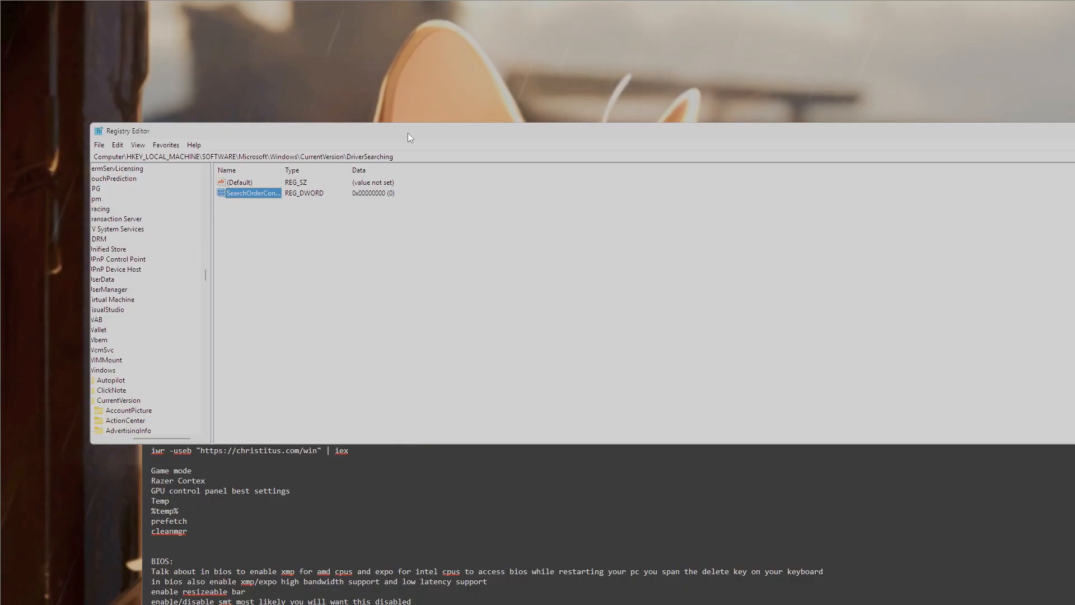
{"action": "left_click_drag", "start_coordinate": [407, 132], "coordinate": [402, 436]}
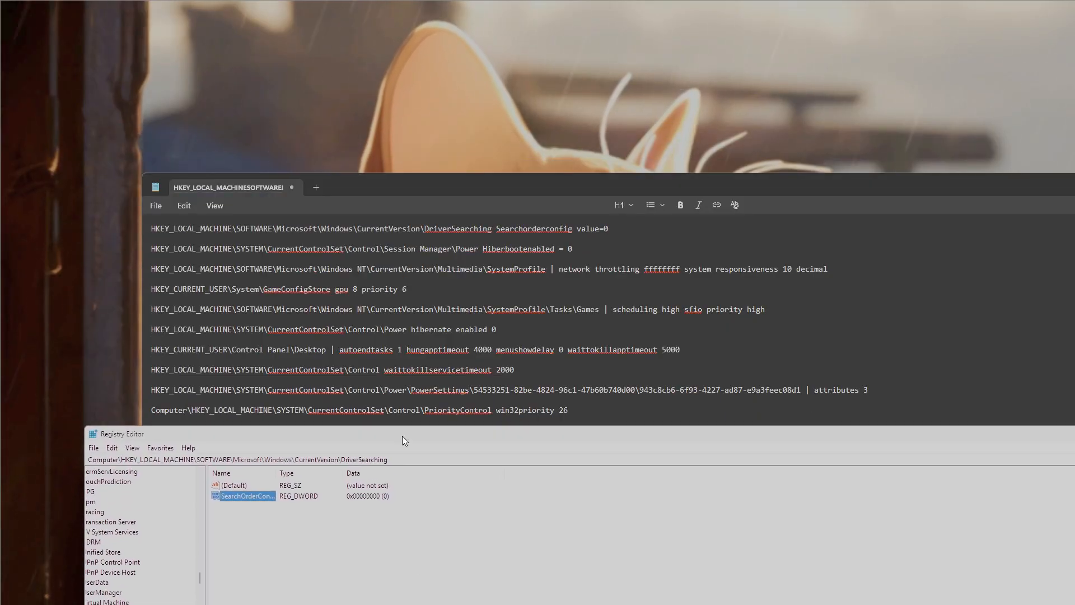
{"action": "triple_click", "coordinate": [148, 230]}
{"action": "left_click", "coordinate": [665, 240]}
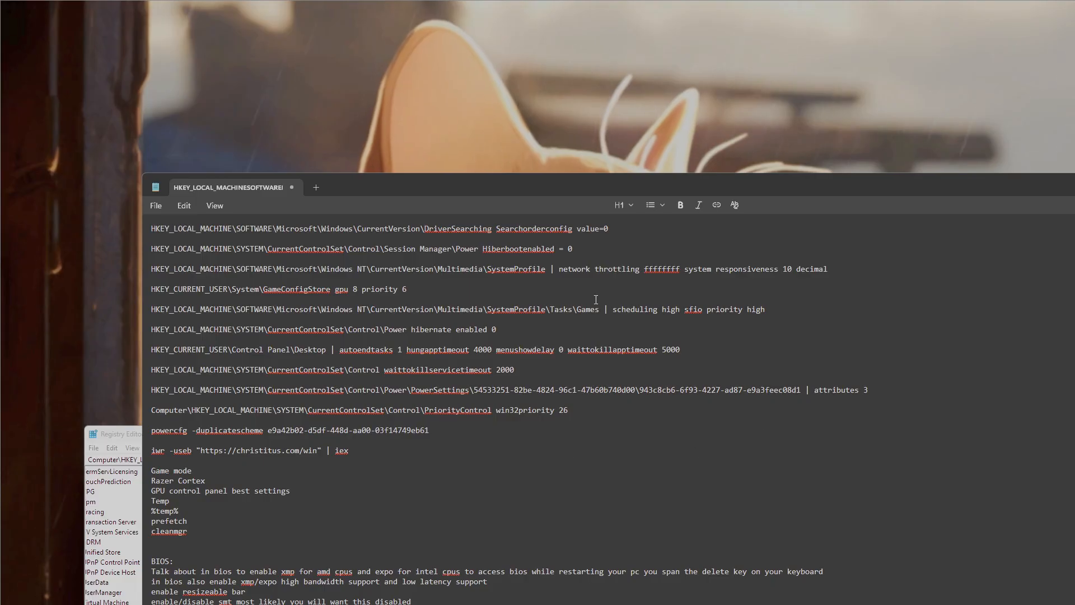
{"action": "left_click_drag", "start_coordinate": [530, 185], "coordinate": [552, 490]}
{"action": "left_click_drag", "start_coordinate": [580, 434], "coordinate": [580, 233]}
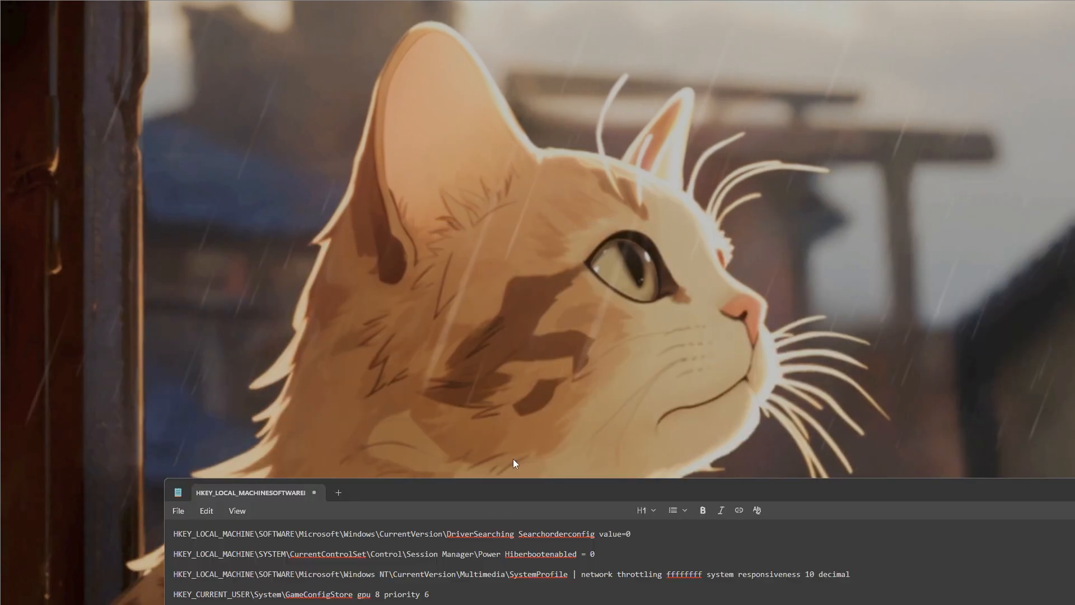
{"action": "left_click_drag", "start_coordinate": [541, 483], "coordinate": [622, 149]}
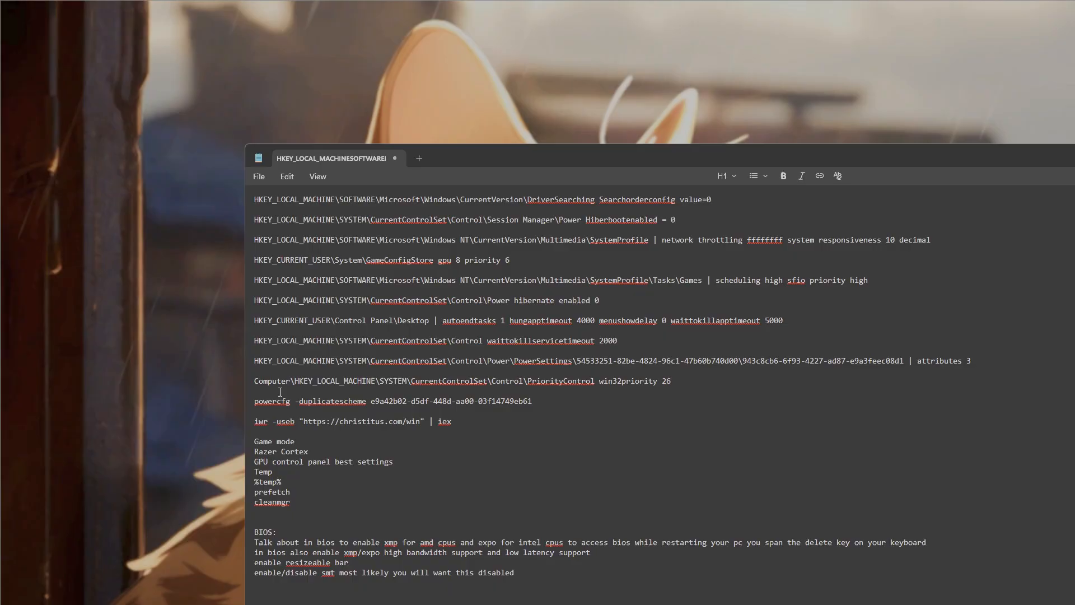
{"action": "key", "text": "super"}
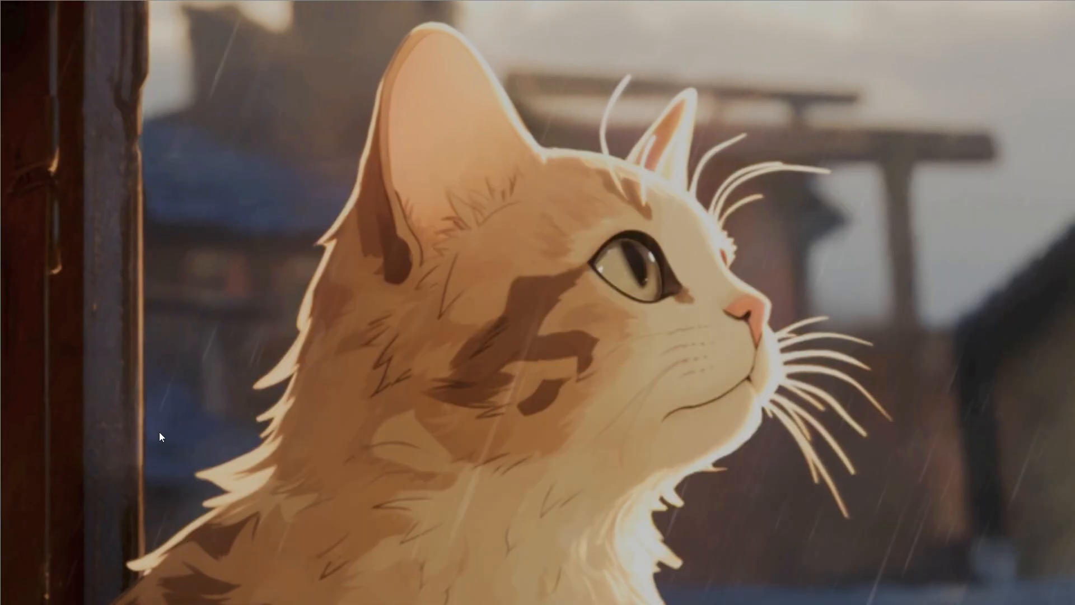
{"action": "key", "text": "super"}
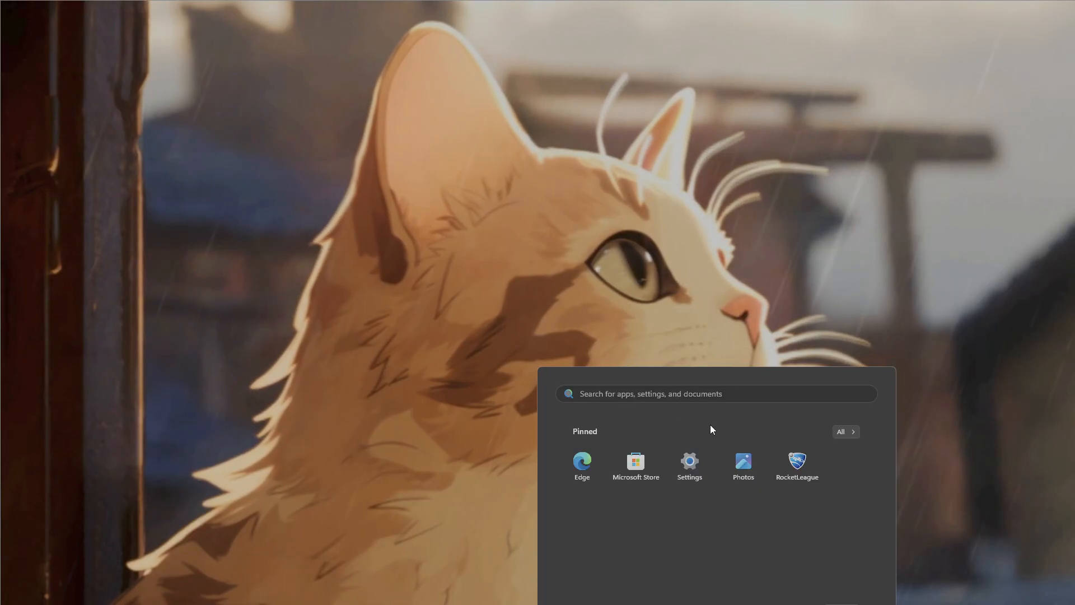
{"action": "type", "text": "po"}
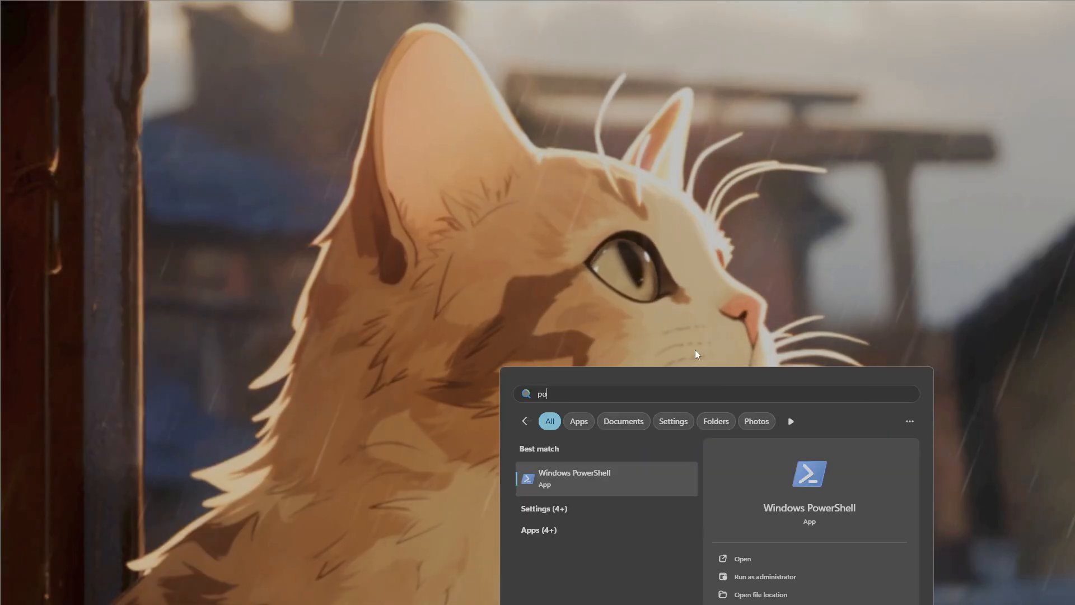
{"action": "key", "text": "BackSpace"}
{"action": "key", "text": "BackSpace"}
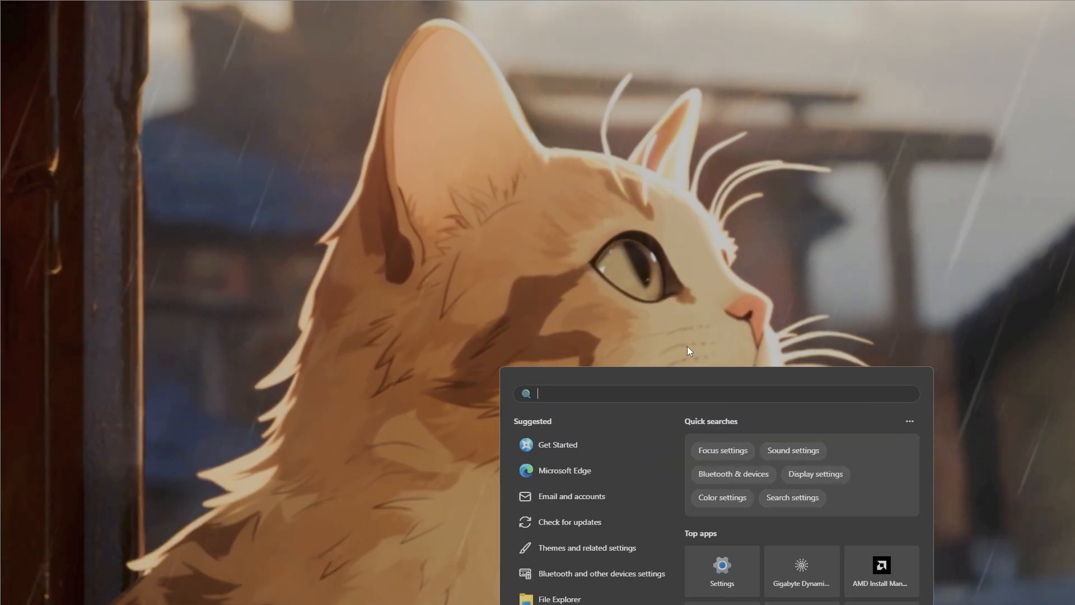
{"action": "type", "text": "cmd"}
{"action": "left_click", "coordinate": [820, 508]}
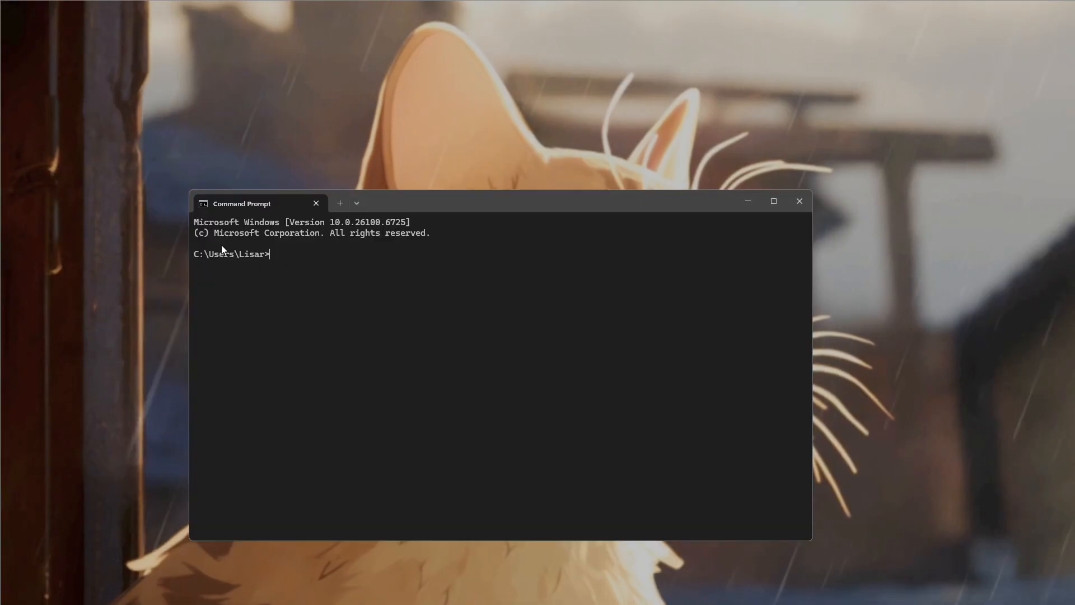
{"action": "left_click_drag", "start_coordinate": [418, 203], "coordinate": [593, 208]}
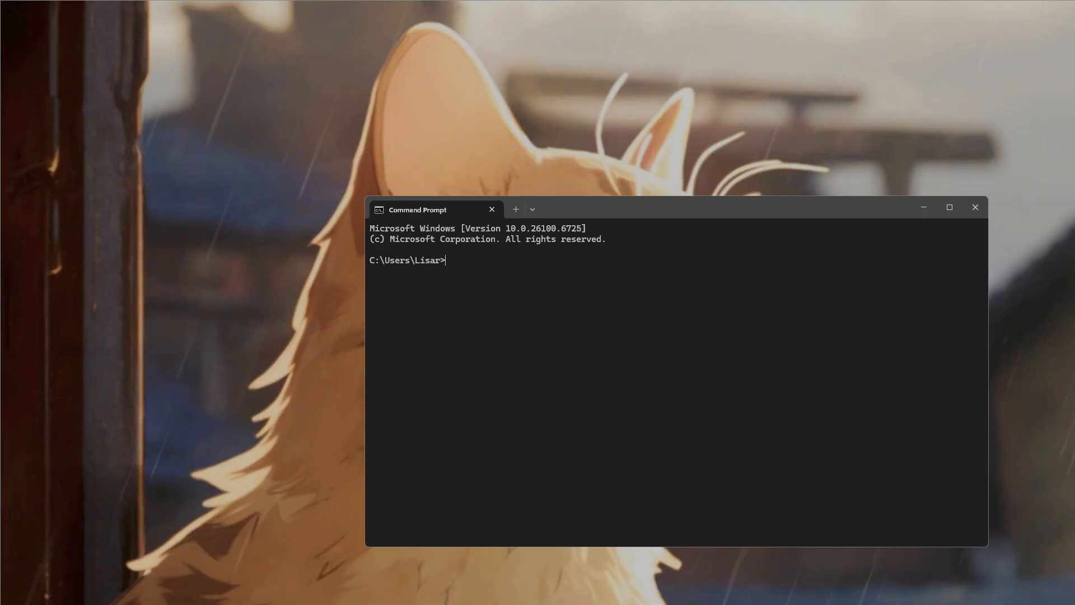
{"action": "left_click", "coordinate": [975, 208]}
- Run "powercfg -duplicatescheme e9a42b02-d5df-448d-aa00-03f14749eb61" in an administrator Command Prompt, and close the window
{"action": "key", "text": "super"}
{"action": "type", "text": "cmd"}
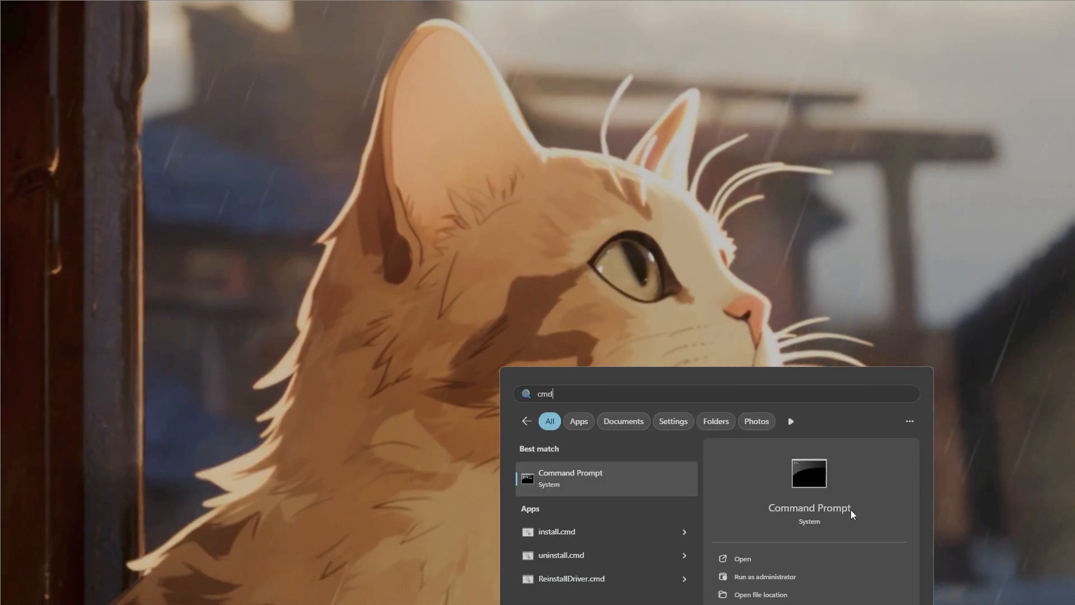
{"action": "left_click", "coordinate": [774, 578]}
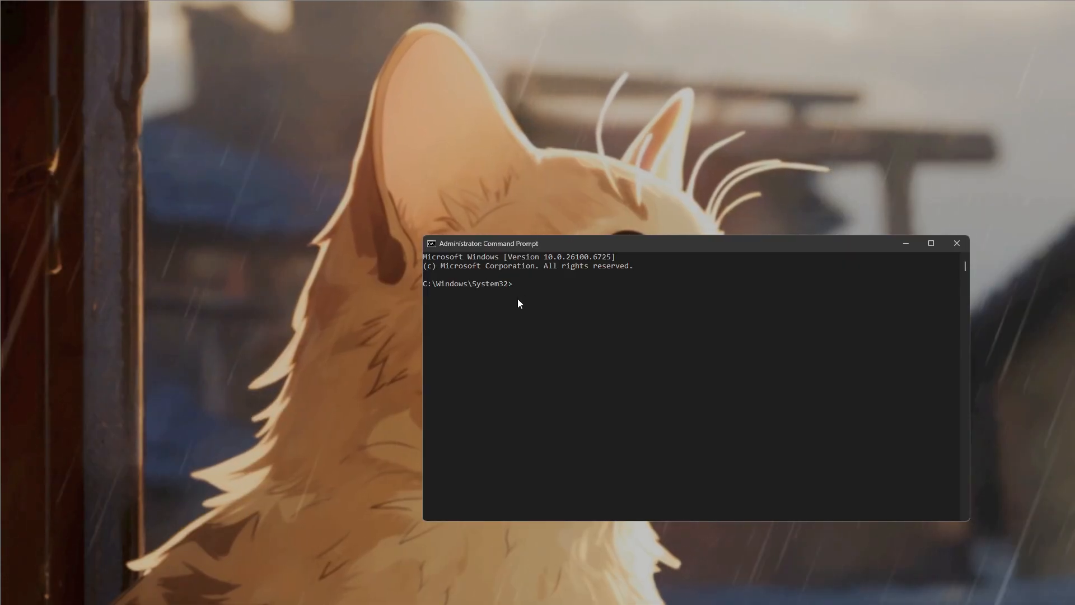
{"action": "right_click", "coordinate": [519, 303]}
{"action": "key", "text": "Return"}
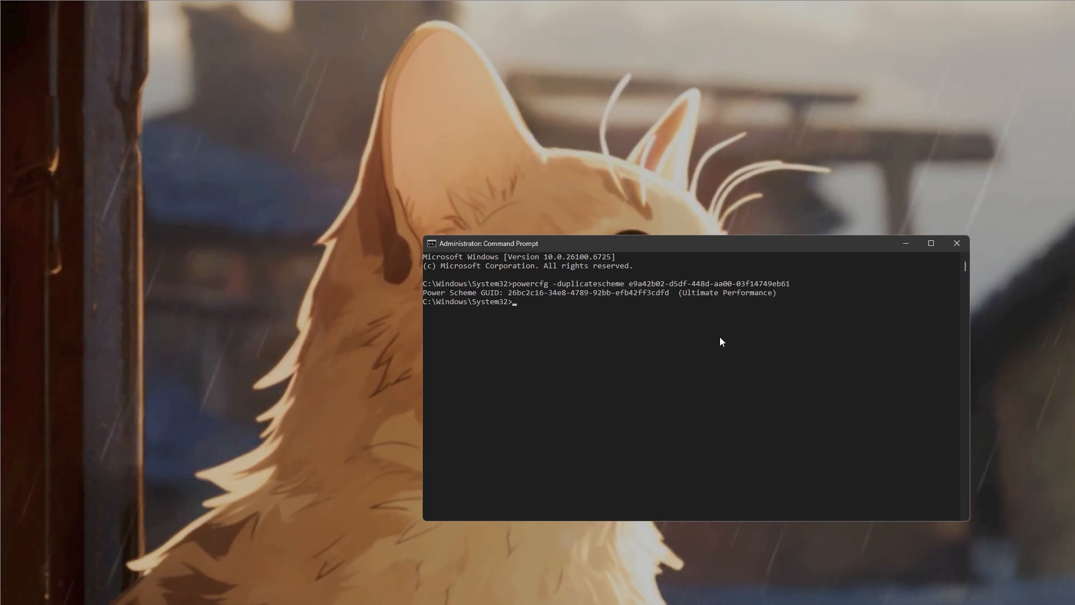
{"action": "left_click", "coordinate": [963, 248]}
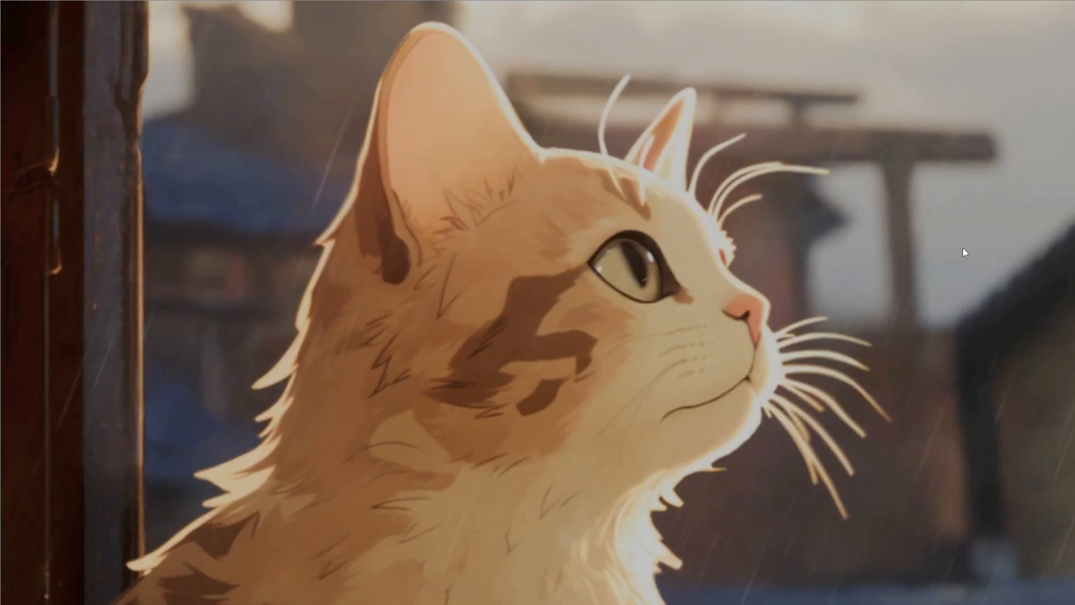
- Search for the power plan settings and open Power Options
{"action": "key", "text": "super"}
{"action": "type", "text": "powerr"}
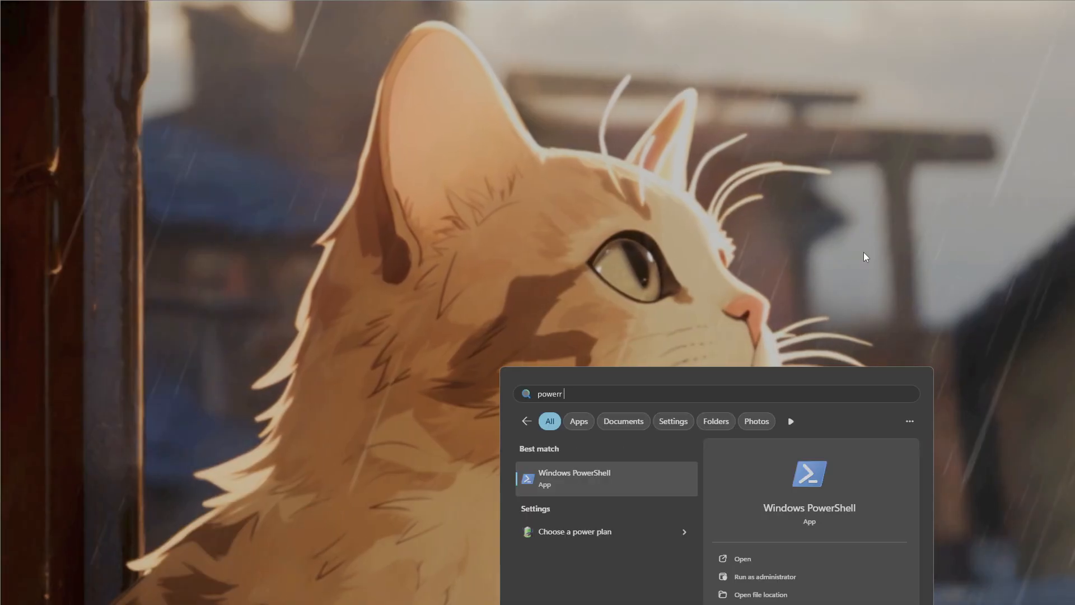
{"action": "key", "text": "BackSpace"}
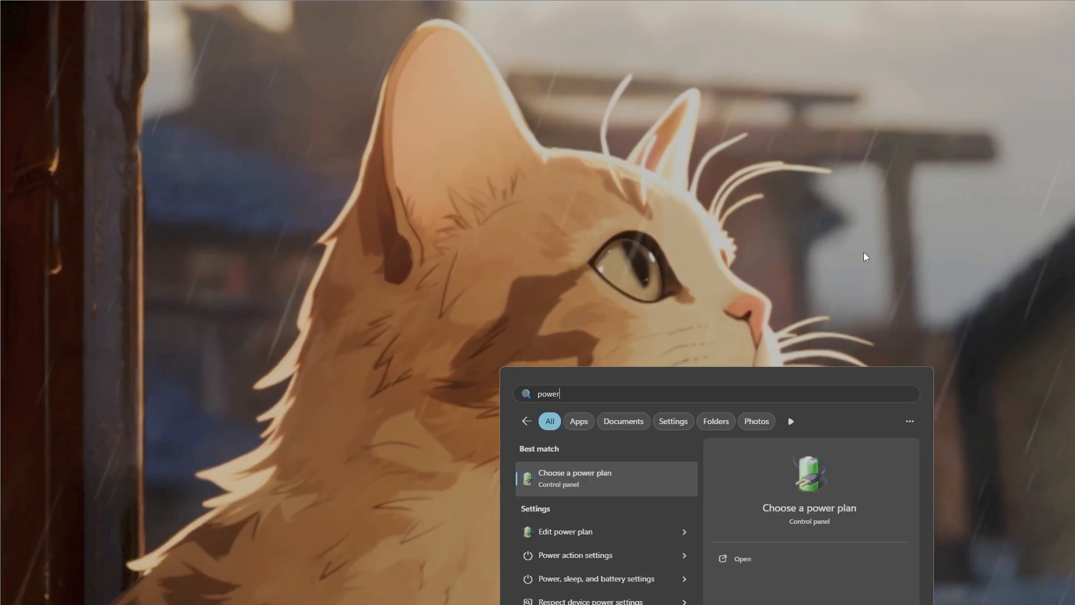
{"action": "key", "text": "Return"}
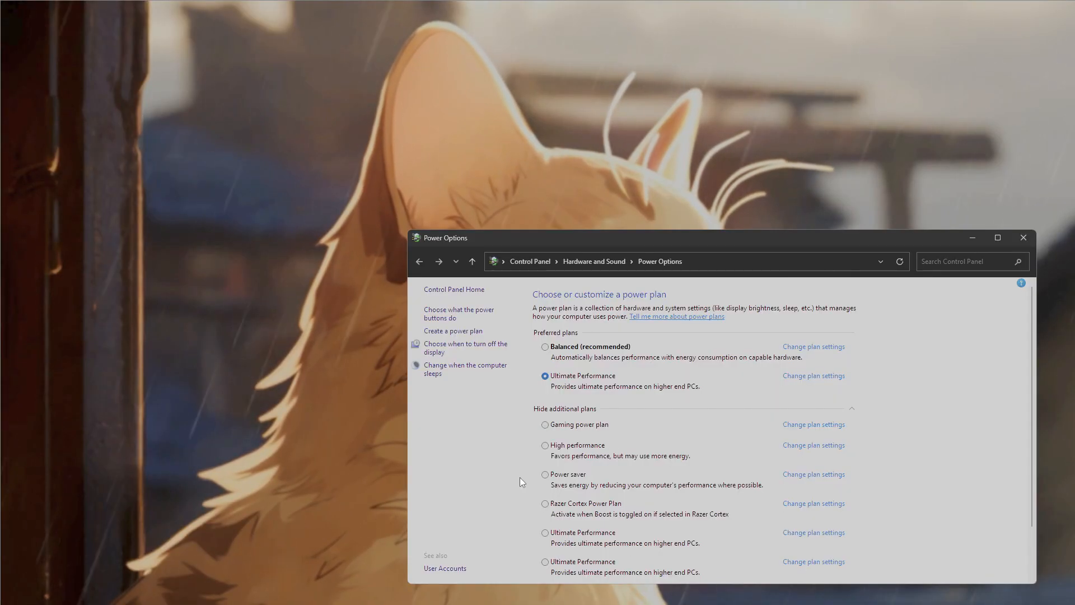
- Examine the preferred and additional power plans, collapsing and expanding the additional list, and close Power Options
{"action": "scroll", "coordinate": [615, 381], "scroll_direction": "down", "scroll_amount": 2}
{"action": "scroll", "coordinate": [740, 465], "scroll_direction": "up", "scroll_amount": 2}
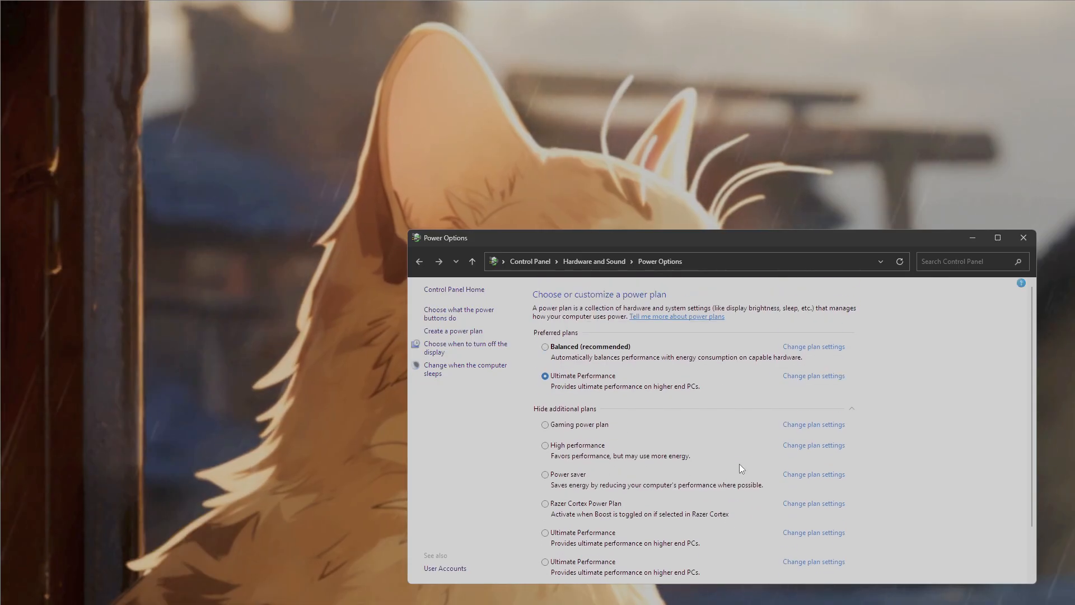
{"action": "left_click", "coordinate": [851, 410]}
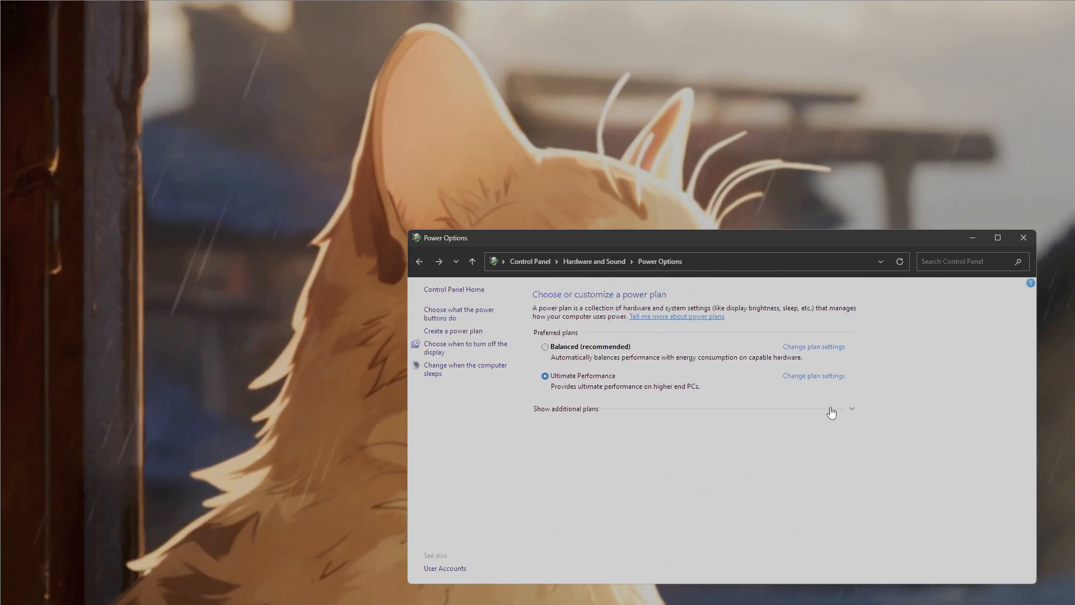
{"action": "left_click", "coordinate": [832, 412]}
{"action": "scroll", "coordinate": [704, 456], "scroll_direction": "down", "scroll_amount": 2}
{"action": "scroll", "coordinate": [641, 419], "scroll_direction": "up", "scroll_amount": 2}
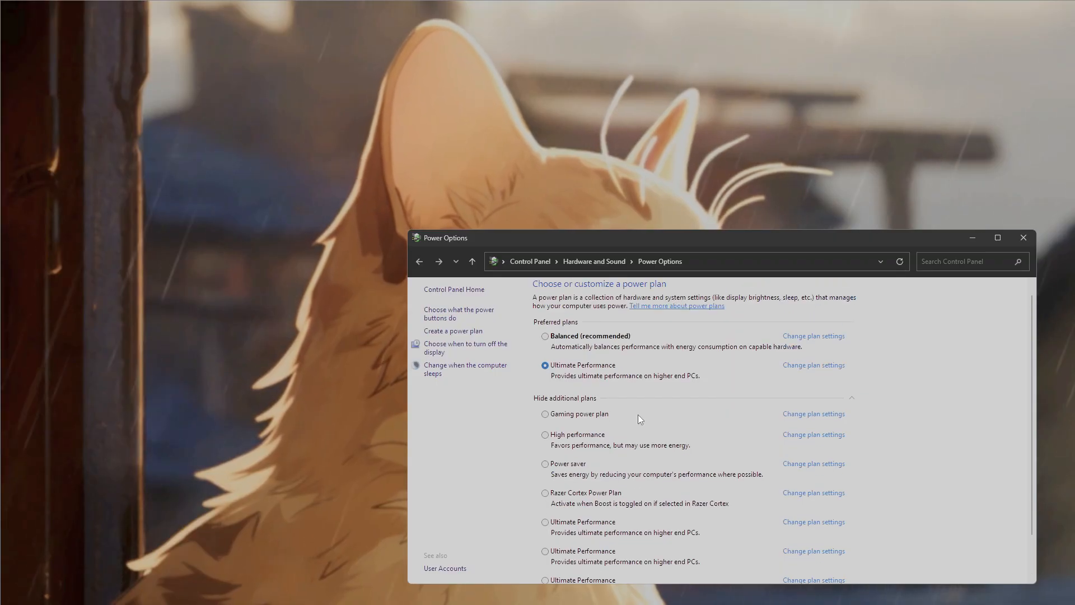
{"action": "scroll", "coordinate": [640, 419], "scroll_direction": "up", "scroll_amount": 1}
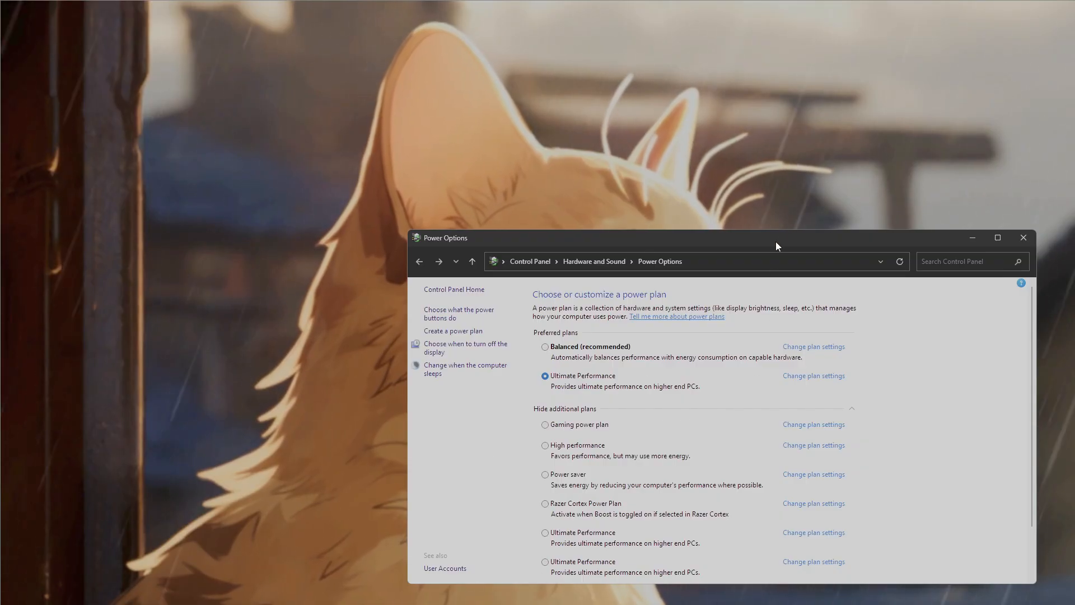
{"action": "left_click_drag", "start_coordinate": [772, 240], "coordinate": [741, 234]}
{"action": "left_click", "coordinate": [992, 230]}
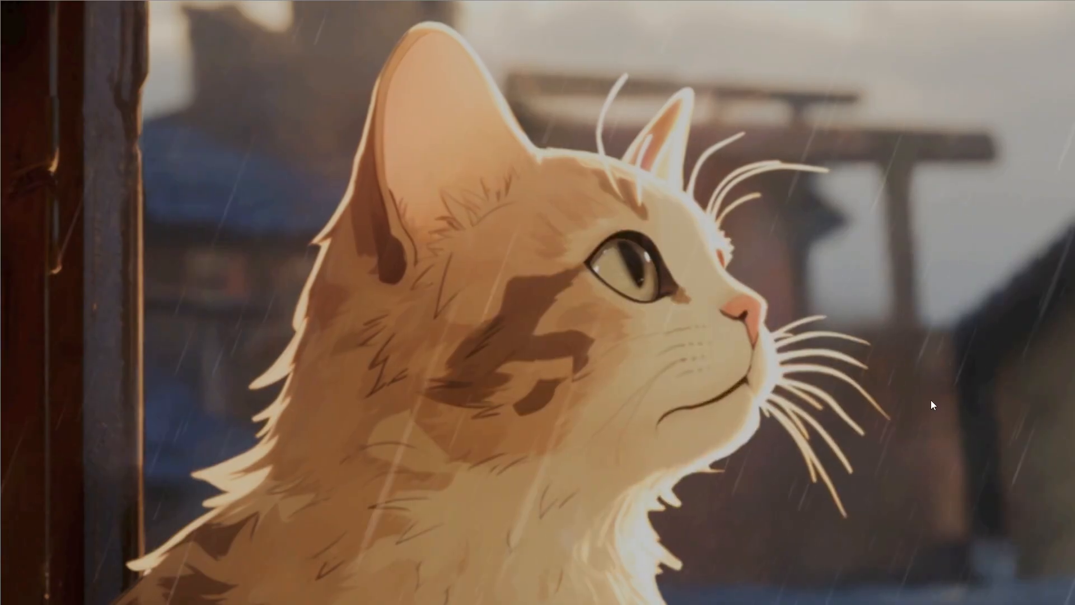
{"action": "key", "text": "super"}
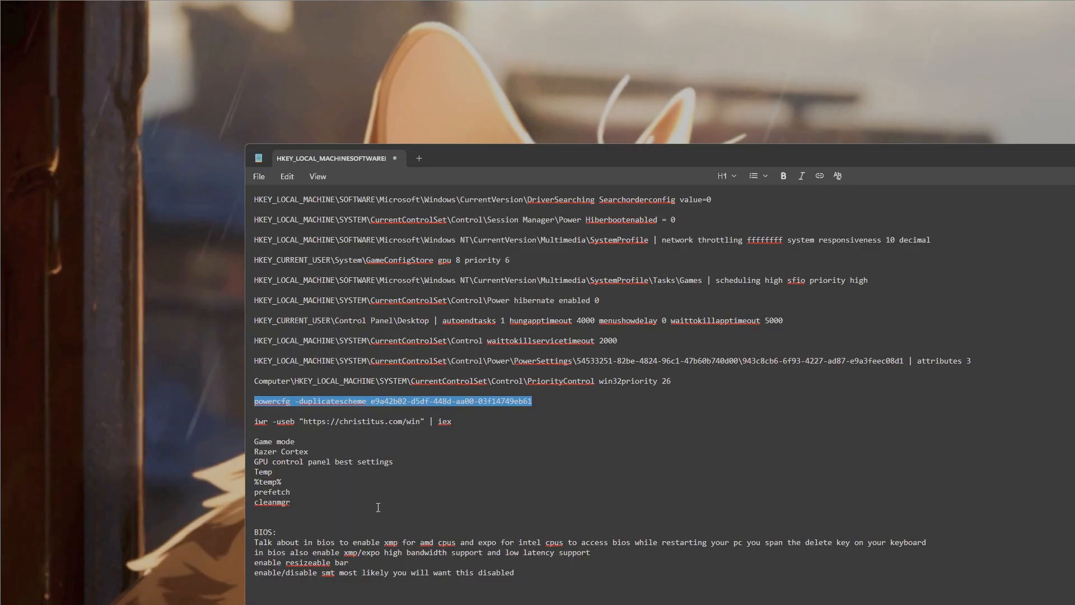
{"action": "left_click_drag", "start_coordinate": [254, 421], "coordinate": [441, 433]}
{"action": "key", "text": "ctrl+c"}
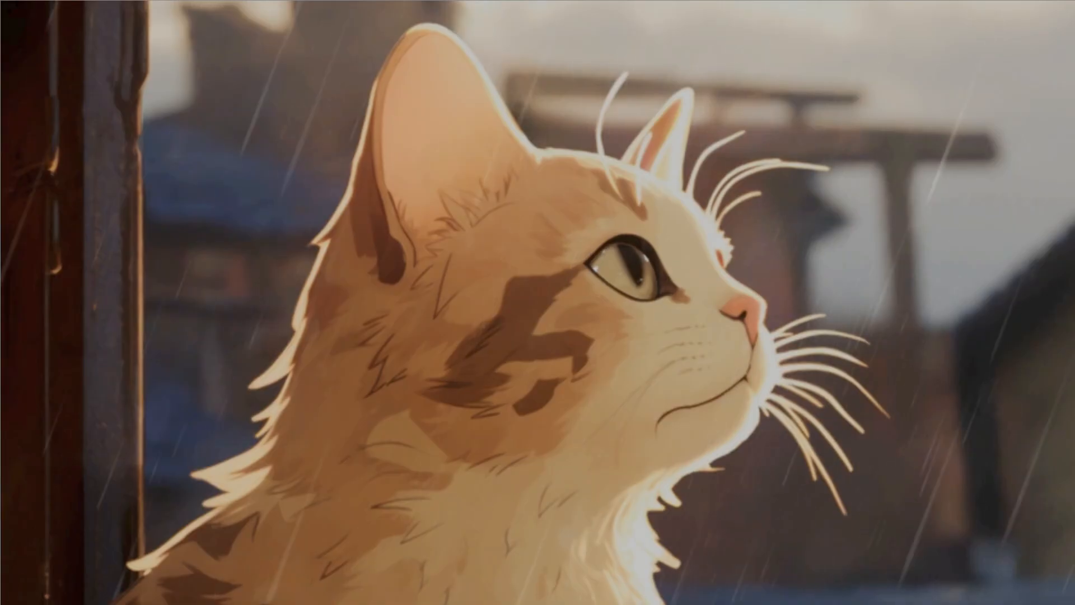
{"action": "key", "text": "super"}
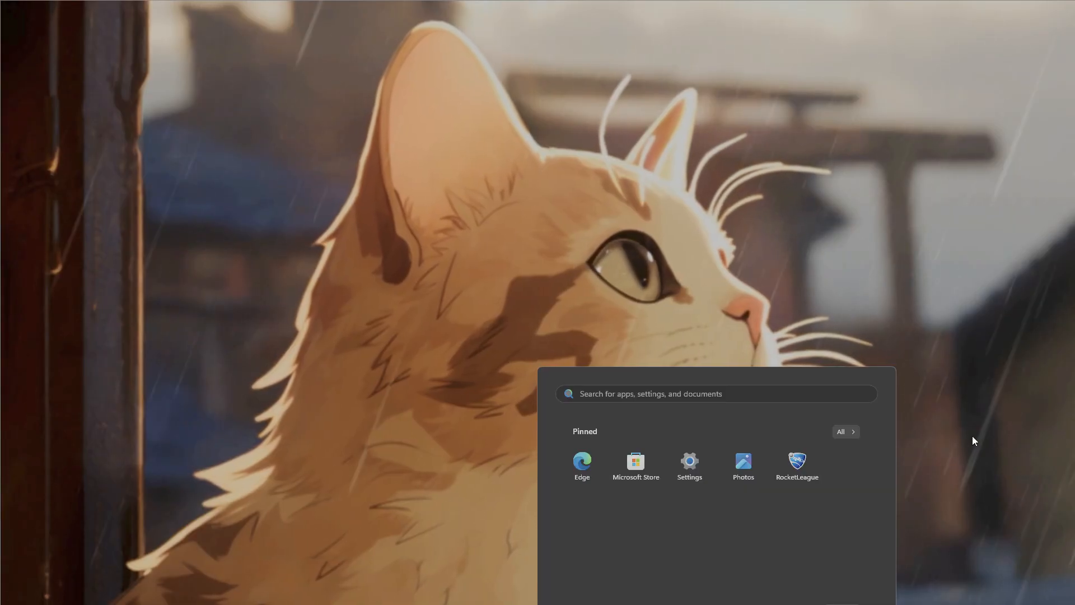
- Find PowerShell 7 (x64) through the Windows search and launch it with administrator rights, closing the non-elevated PowerShell window
{"action": "left_click", "coordinate": [700, 604]}
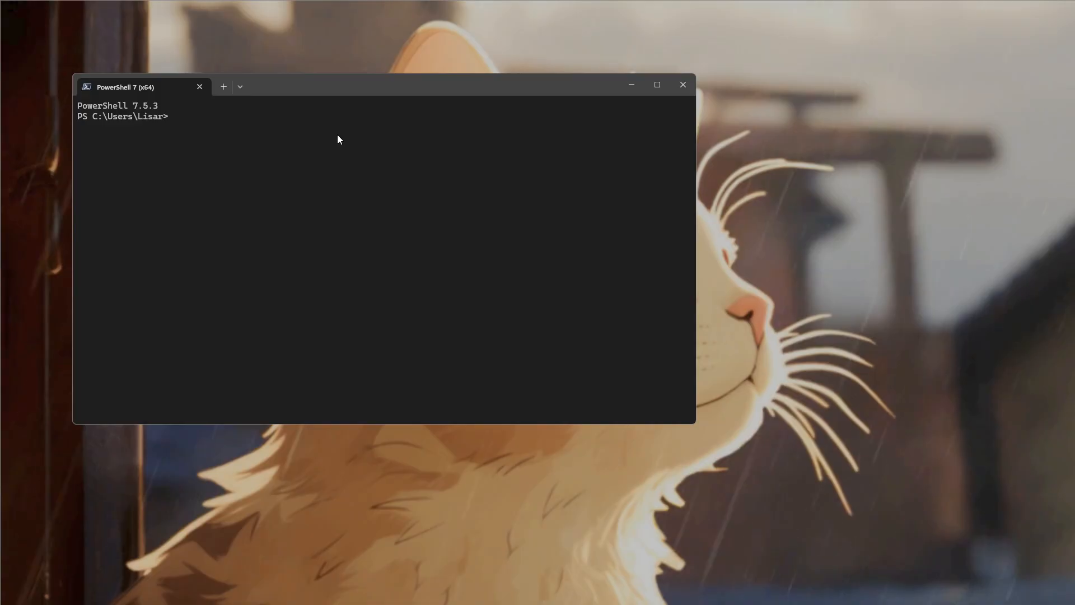
{"action": "left_click", "coordinate": [676, 86]}
{"action": "key", "text": "super"}
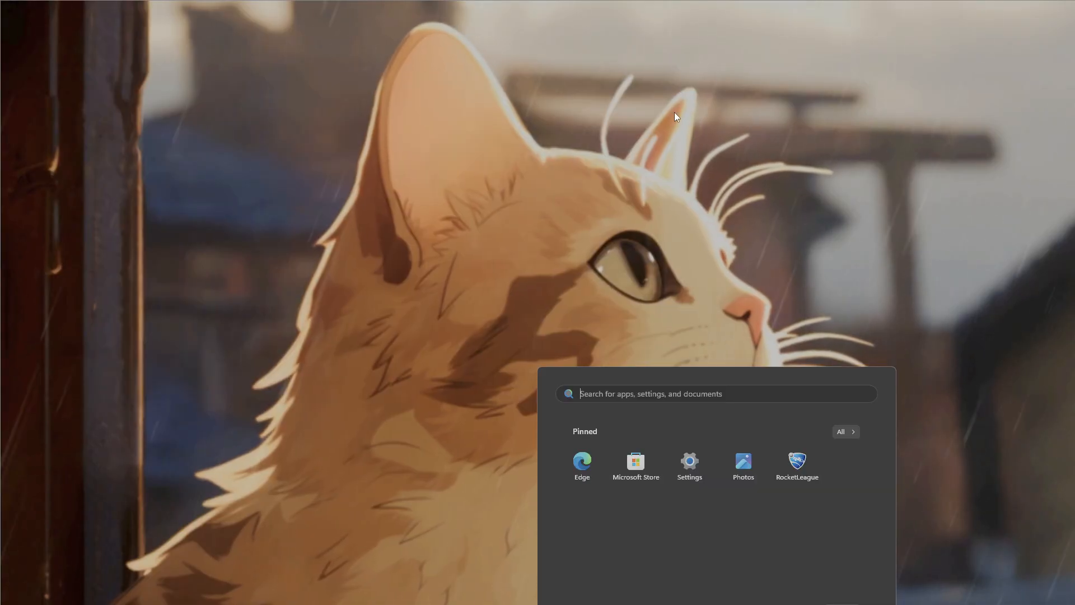
{"action": "type", "text": "powershell 7 (x64"}
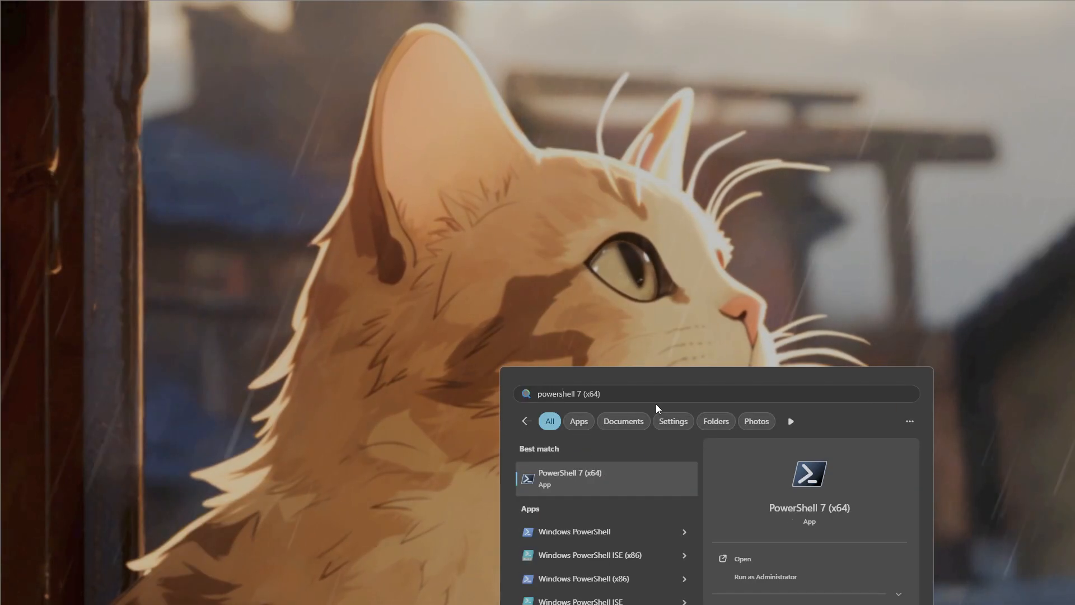
{"action": "left_click", "coordinate": [791, 578]}
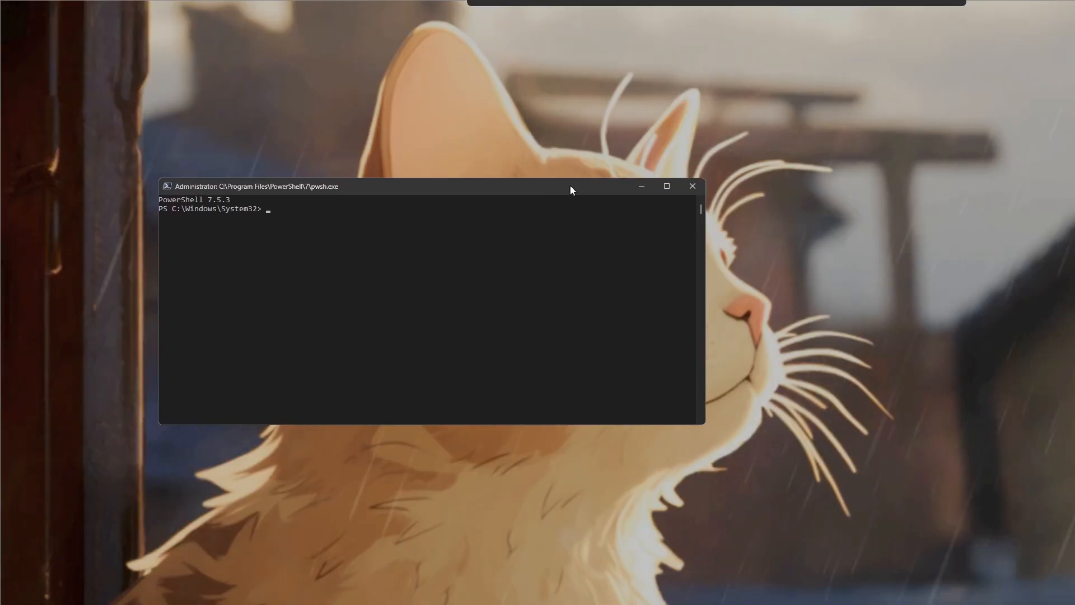
{"action": "left_click_drag", "start_coordinate": [569, 184], "coordinate": [802, 262]}
{"action": "key", "text": "ctrl+v"}
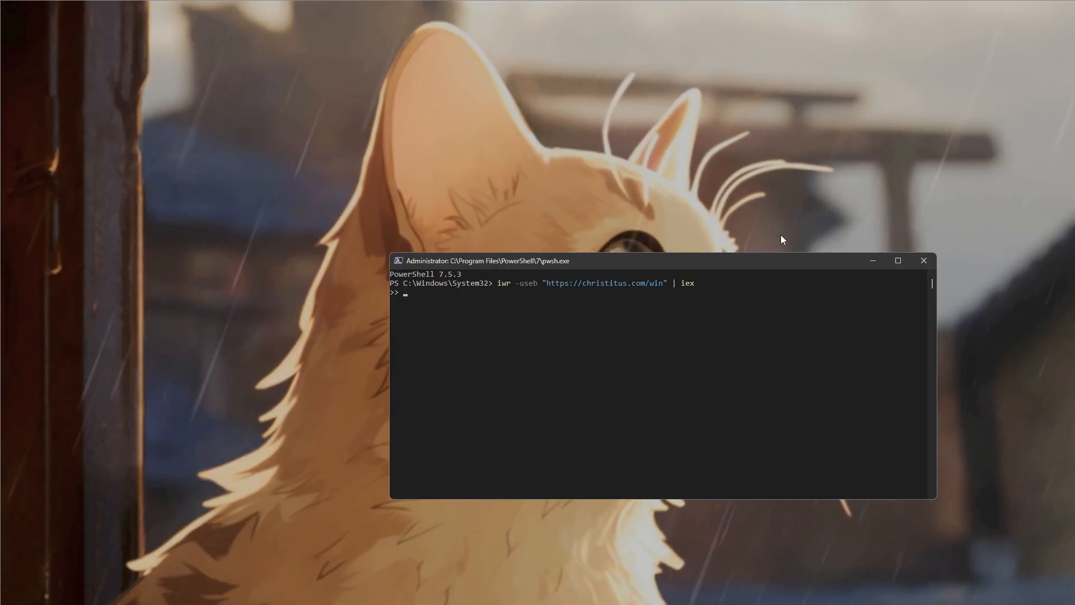
{"action": "key", "text": "Return"}
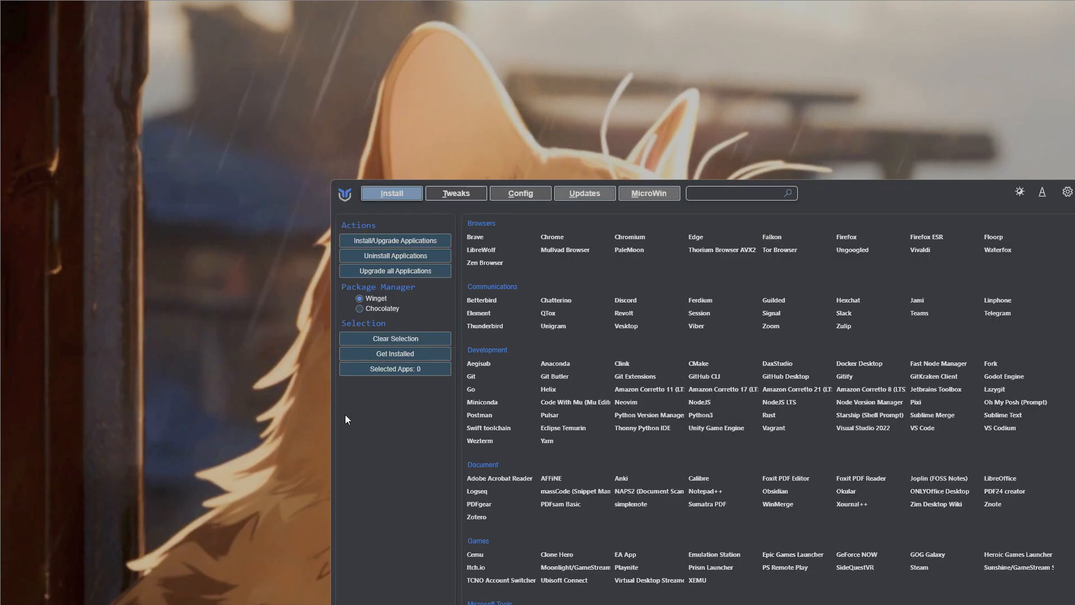
- Under Essential Tweaks, select Delete Temporary Files and the options disabling ConsumerFeatures, Telemetry, Activity History, Explorer Automatic Folder Discovery and GameDVR
{"action": "left_click", "coordinate": [457, 194]}
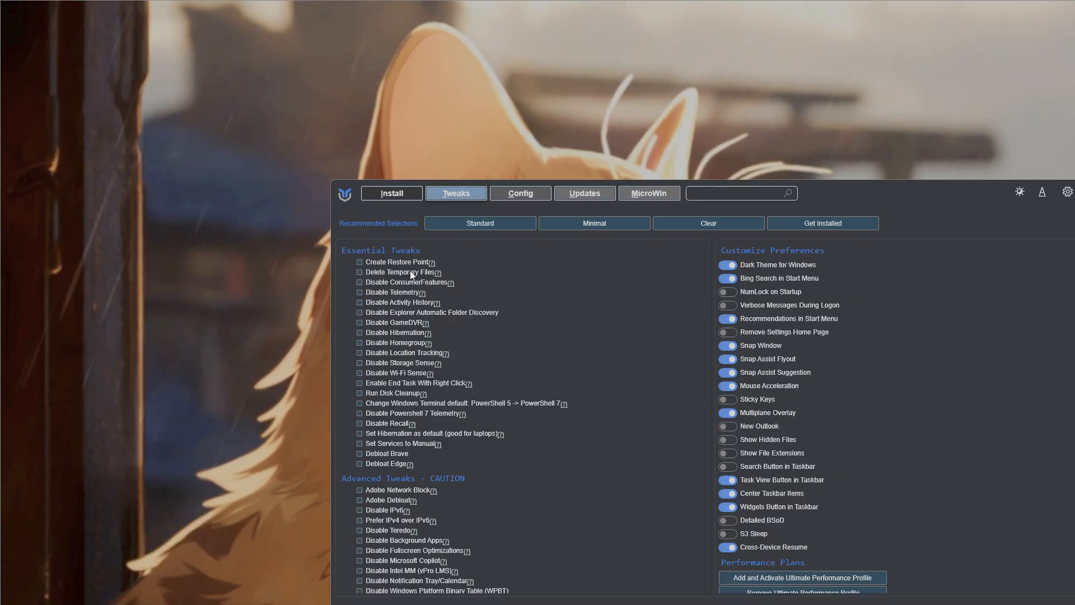
{"action": "scroll", "coordinate": [419, 302], "scroll_direction": "down", "scroll_amount": 6}
{"action": "scroll", "coordinate": [414, 387], "scroll_direction": "up", "scroll_amount": 5}
{"action": "left_click", "coordinate": [385, 244]}
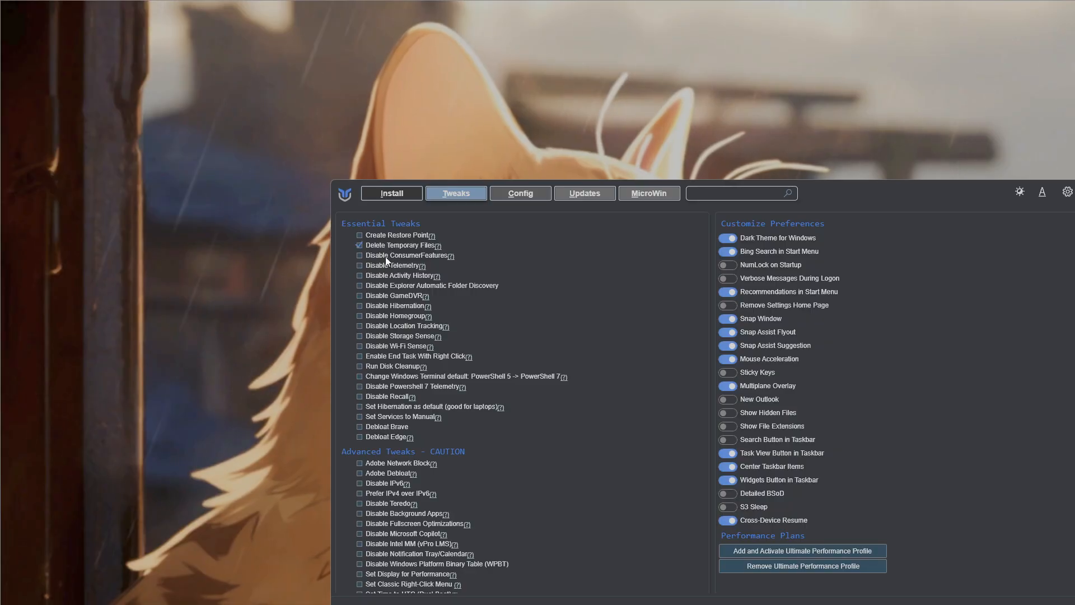
{"action": "left_click", "coordinate": [386, 256]}
{"action": "left_click", "coordinate": [389, 266]}
{"action": "left_click", "coordinate": [395, 276]}
{"action": "left_click", "coordinate": [395, 287]}
{"action": "left_click", "coordinate": [401, 296]}
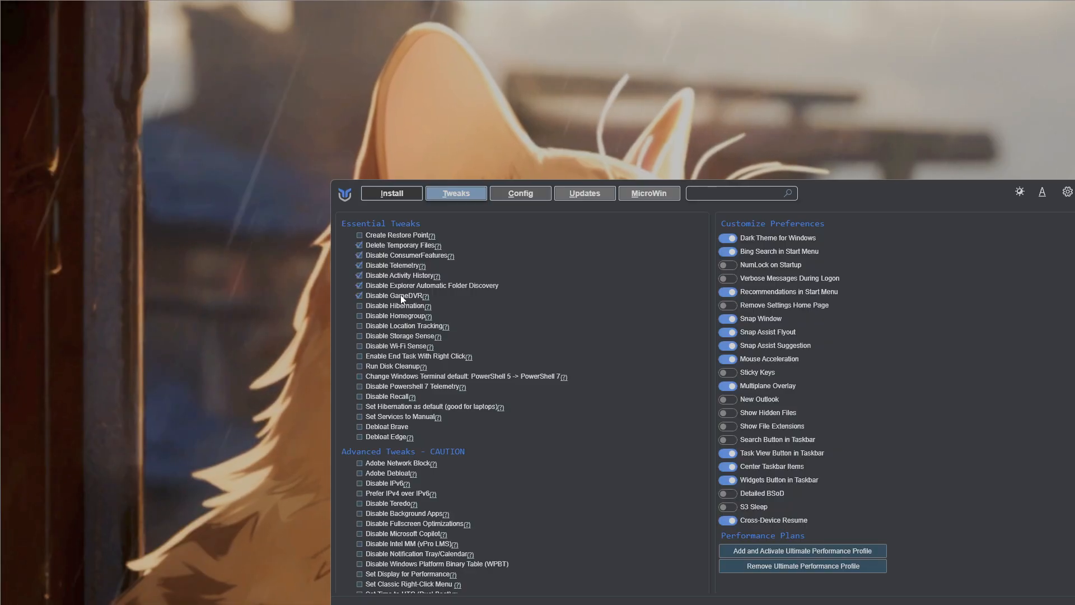
- Select the essential tweaks disabling Hibernation, Homegroup, Location Tracking, Storage Sense and Wi-Fi Sense, plus Enable End Task With Right Click
{"action": "left_click", "coordinate": [405, 304]}
{"action": "left_click", "coordinate": [406, 315]}
{"action": "left_click", "coordinate": [406, 326]}
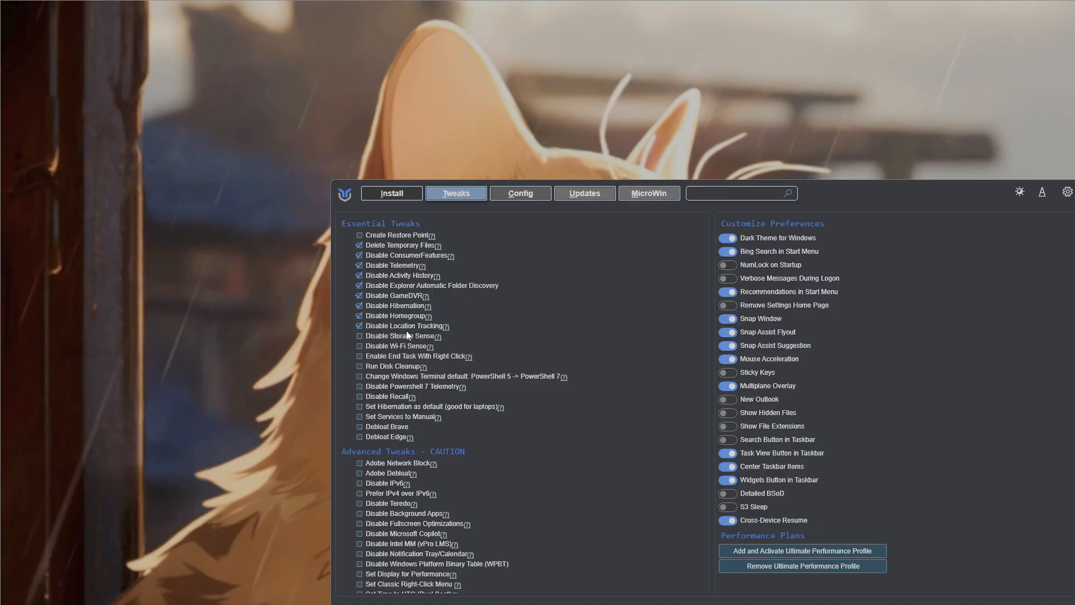
{"action": "left_click", "coordinate": [389, 347]}
{"action": "left_click", "coordinate": [387, 357]}
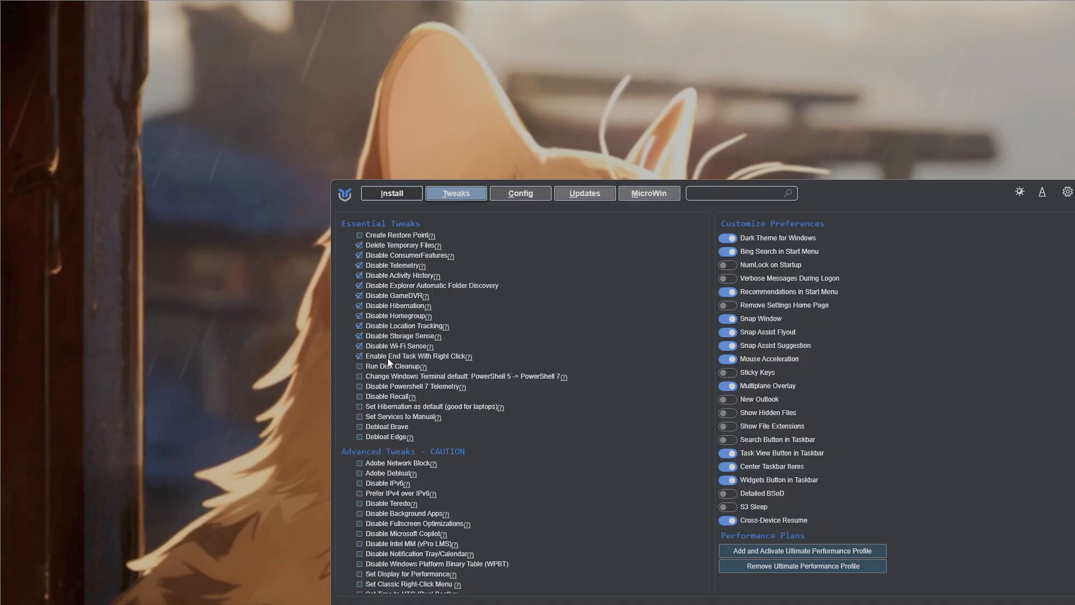
- Select Run Disk Cleanup, the PowerShell 7 Terminal default, Disable Powershell 7 Telemetry, Disable Recall, Set Services to Manual, Debloat Brave and Debloat Edge
{"action": "left_click", "coordinate": [391, 366]}
{"action": "left_click", "coordinate": [393, 377]}
{"action": "left_click", "coordinate": [392, 387]}
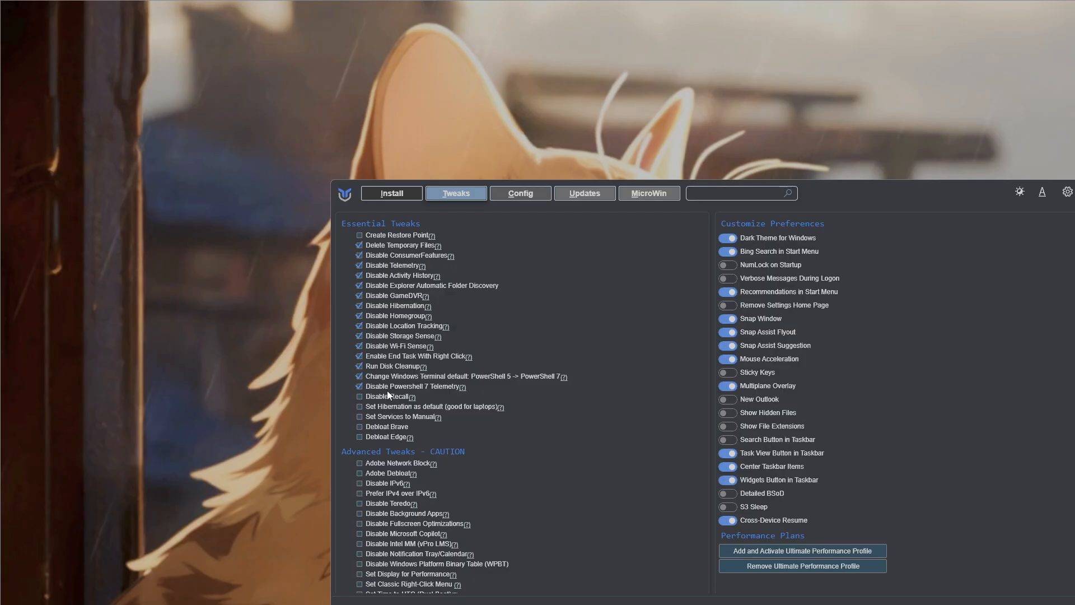
{"action": "left_click", "coordinate": [387, 396]}
{"action": "left_click", "coordinate": [386, 417]}
- Under Advanced Tweaks, select Adobe Debloat, Disable IPv6, Prefer IPv4 over IPv6, Disable Teredo, Disable Background Apps and Disable Fullscreen Optimizations
{"action": "scroll", "coordinate": [381, 439], "scroll_direction": "down", "scroll_amount": 1}
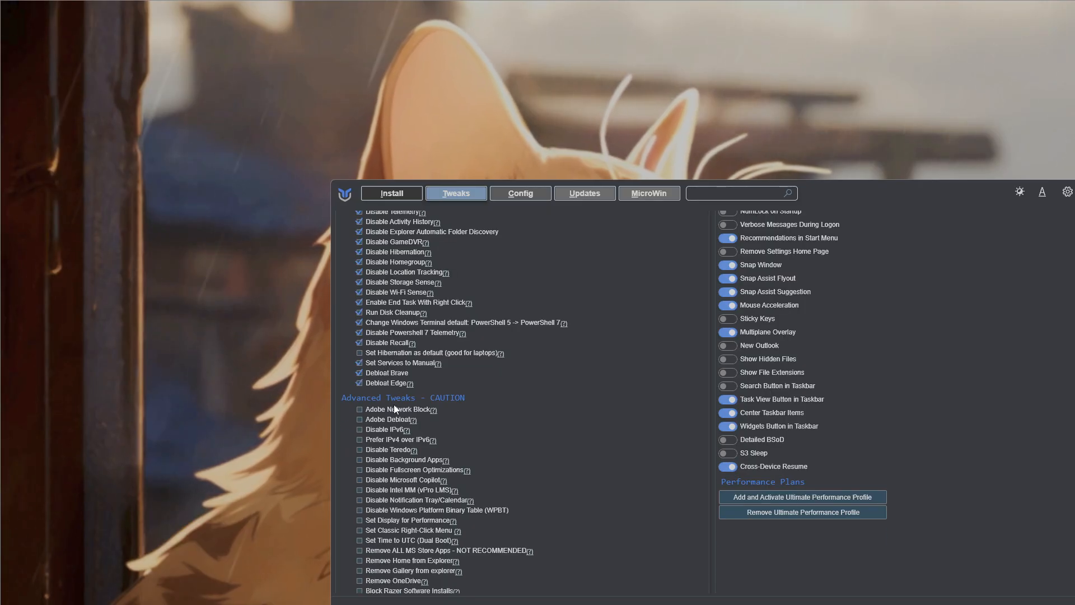
{"action": "left_click", "coordinate": [382, 420]}
{"action": "left_click", "coordinate": [380, 430]}
{"action": "left_click", "coordinate": [378, 440]}
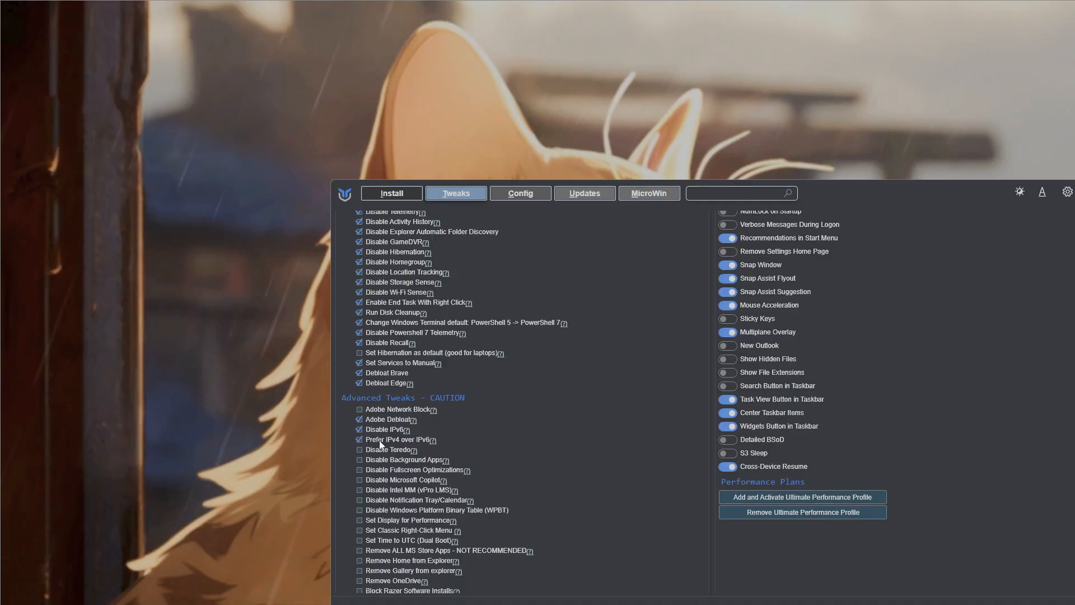
{"action": "left_click", "coordinate": [378, 451]}
{"action": "left_click", "coordinate": [379, 460]}
{"action": "left_click", "coordinate": [379, 470]}
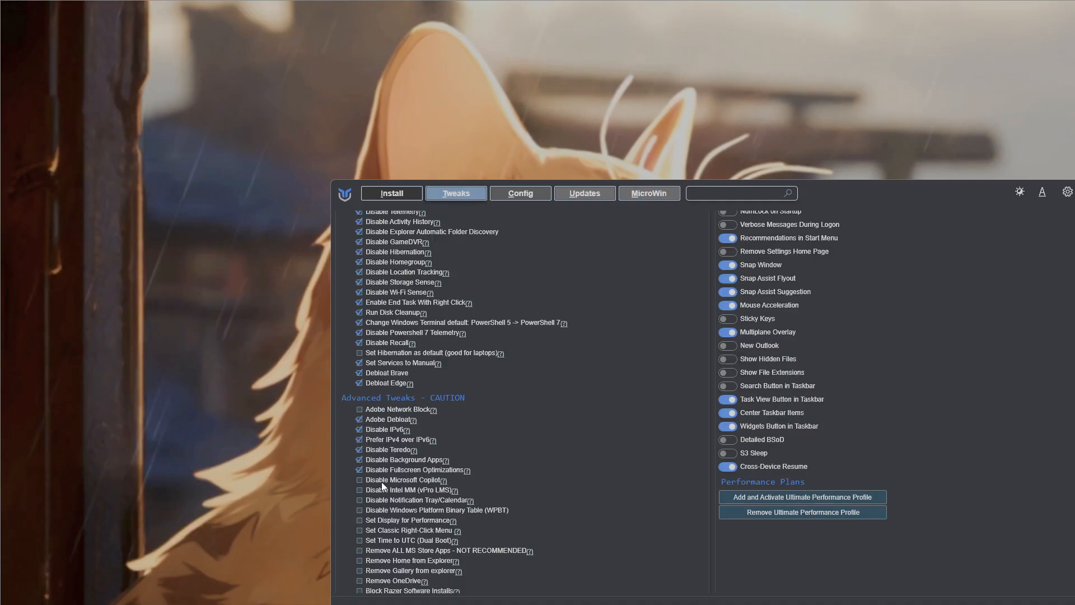
- Select the advanced tweaks disabling Microsoft Copilot, Intel MM, Notification Tray/Calendar and WPBT, plus Set Display for Performance, Classic Right-Click Menu and Time to UTC
{"action": "left_click", "coordinate": [382, 480]}
{"action": "left_click", "coordinate": [379, 491]}
{"action": "left_click", "coordinate": [378, 500]}
{"action": "left_click", "coordinate": [380, 511]}
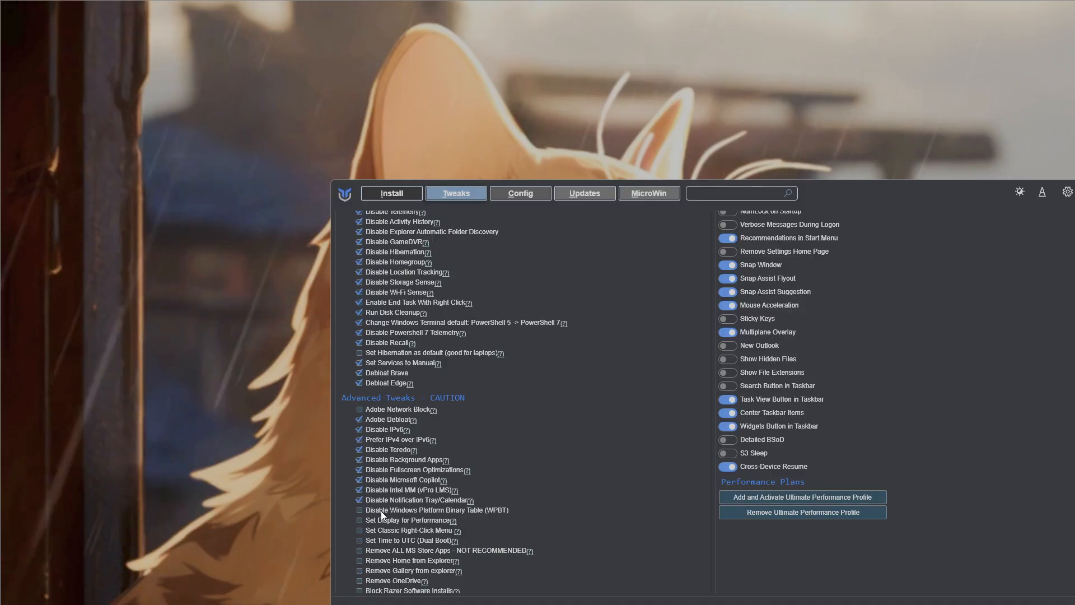
{"action": "left_click", "coordinate": [381, 520]}
{"action": "left_click", "coordinate": [382, 530]}
{"action": "left_click", "coordinate": [385, 540]}
- Select Remove Home and Remove Gallery from Explorer, Remove OneDrive and Block Razer Software Installs, and deselect Set Display for Performance
{"action": "left_click", "coordinate": [384, 559]}
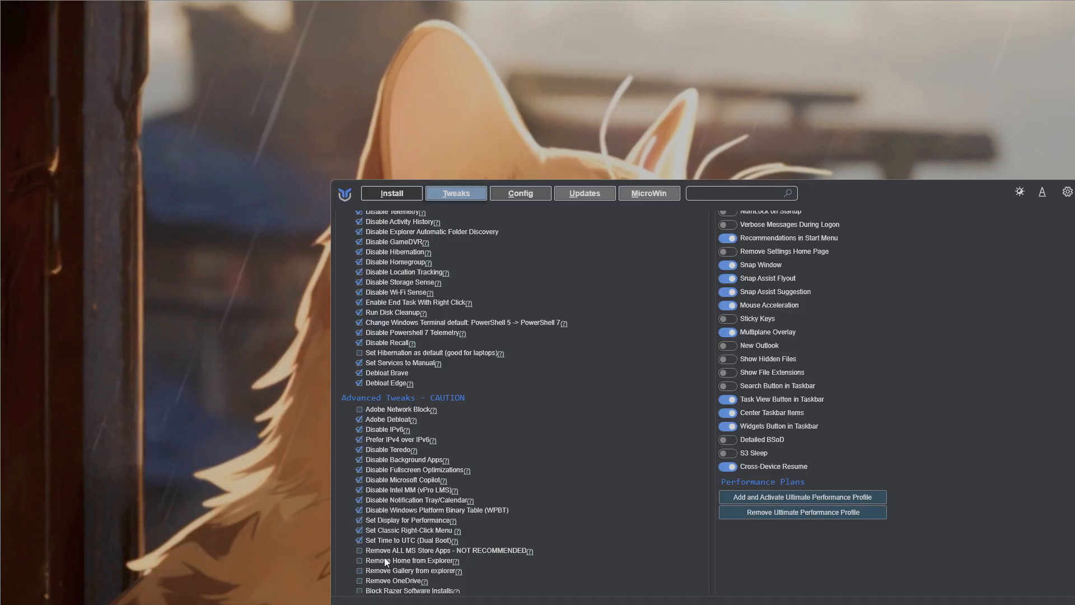
{"action": "left_click", "coordinate": [387, 570]}
{"action": "scroll", "coordinate": [392, 560], "scroll_direction": "down", "scroll_amount": 3}
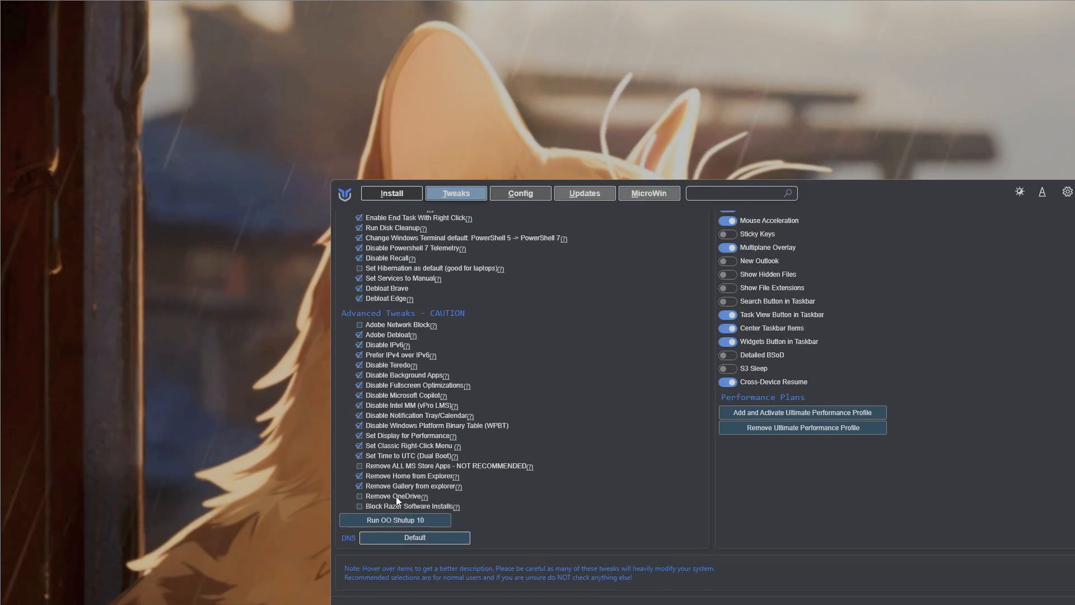
{"action": "left_click", "coordinate": [395, 496]}
{"action": "left_click", "coordinate": [390, 506]}
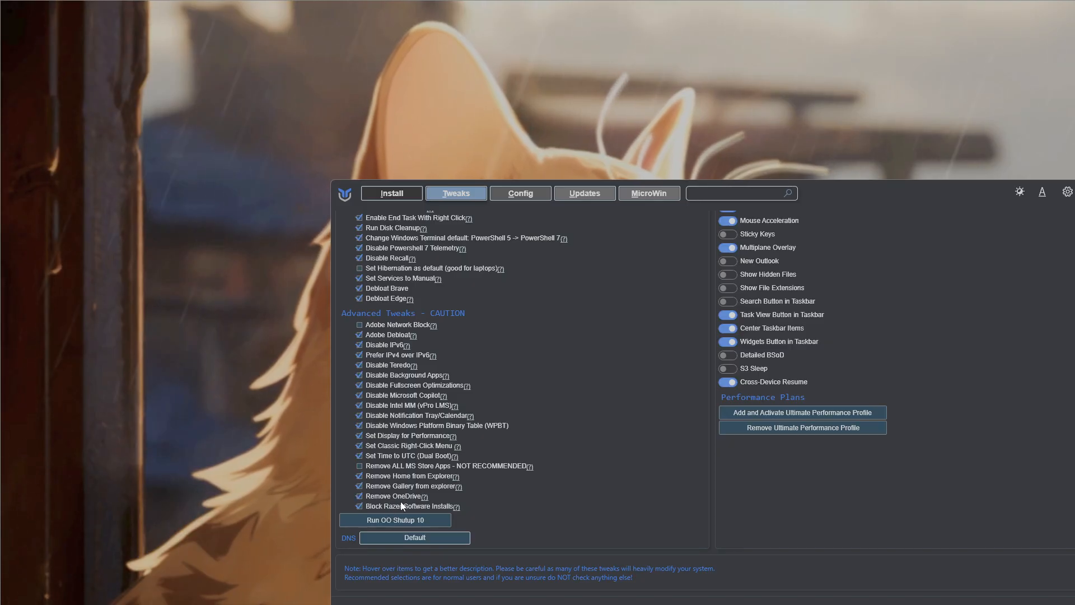
{"action": "left_click", "coordinate": [361, 436]}
- Review the selected essential and advanced tweaks and the customization preferences, moving the toolbox window lower on the desktop
{"action": "scroll", "coordinate": [386, 359], "scroll_direction": "up", "scroll_amount": 5}
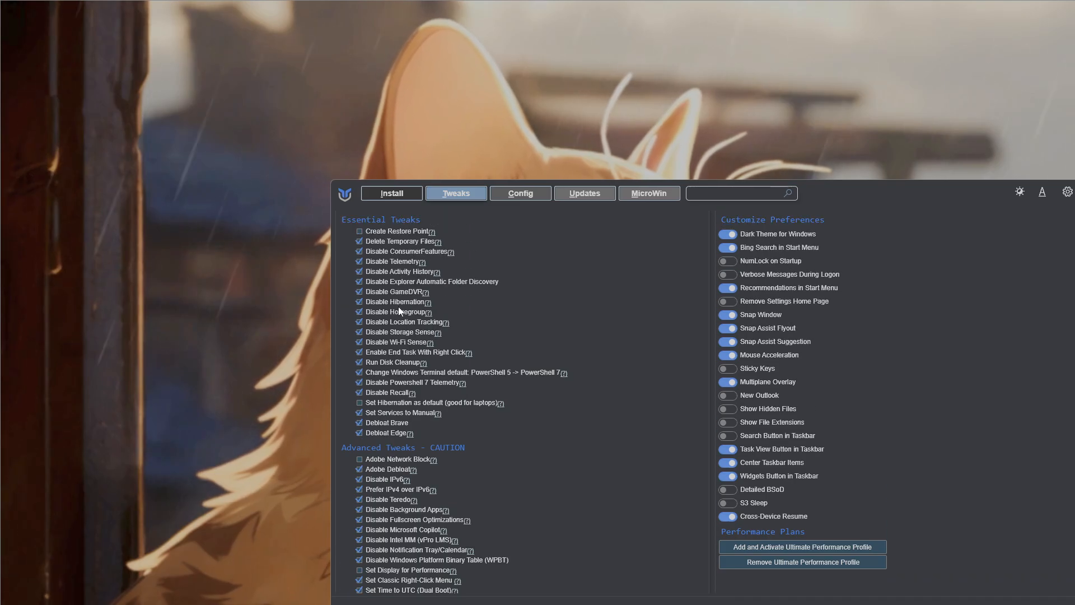
{"action": "scroll", "coordinate": [398, 297], "scroll_direction": "up", "scroll_amount": 1}
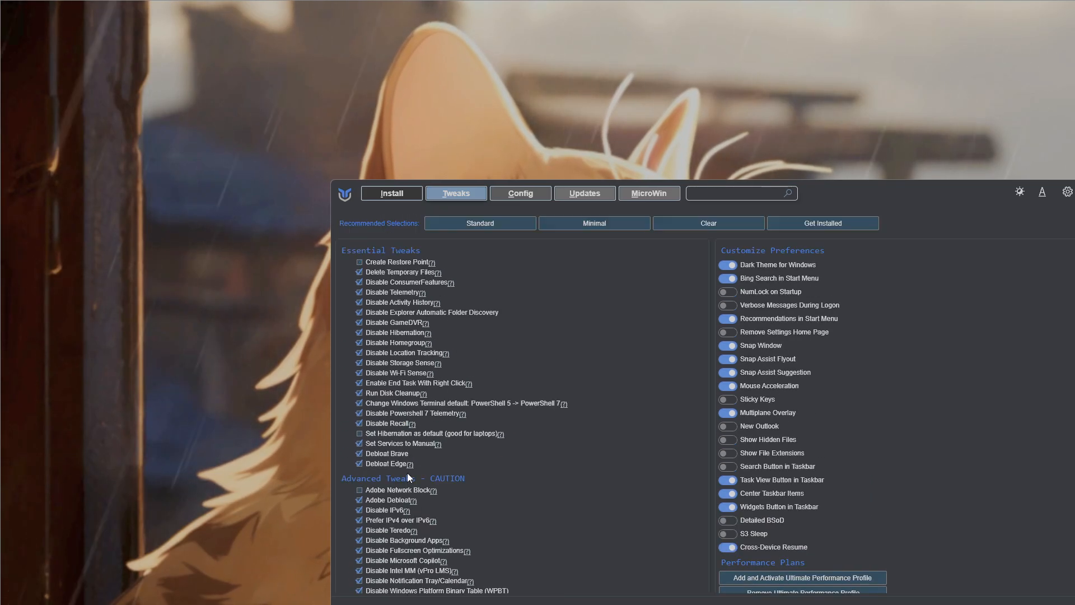
{"action": "scroll", "coordinate": [407, 472], "scroll_direction": "down", "scroll_amount": 4}
{"action": "scroll", "coordinate": [416, 413], "scroll_direction": "up", "scroll_amount": 4}
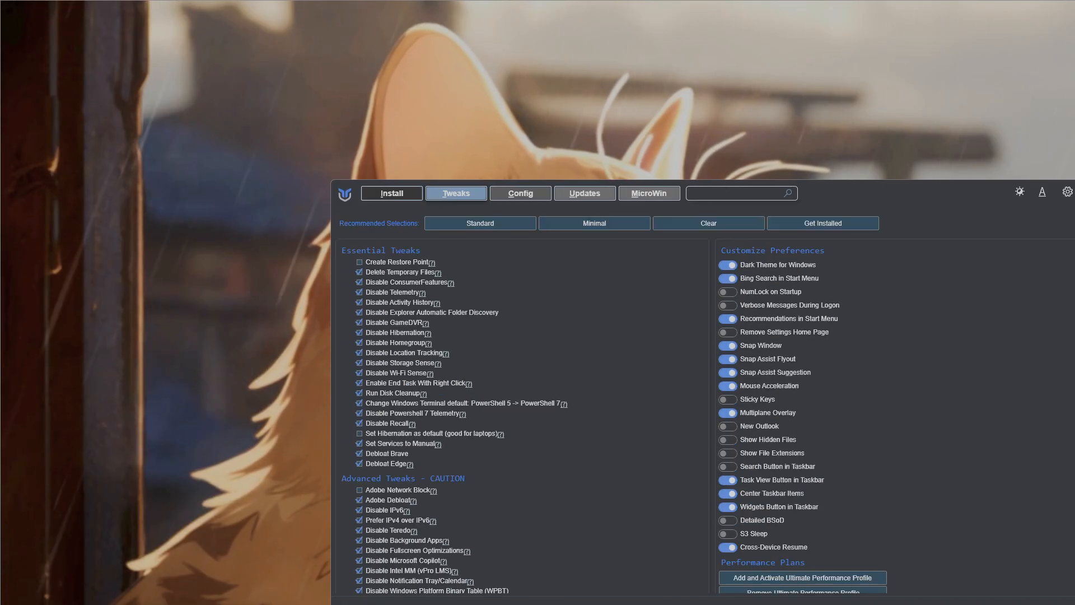
{"action": "scroll", "coordinate": [414, 566], "scroll_direction": "down", "scroll_amount": 1}
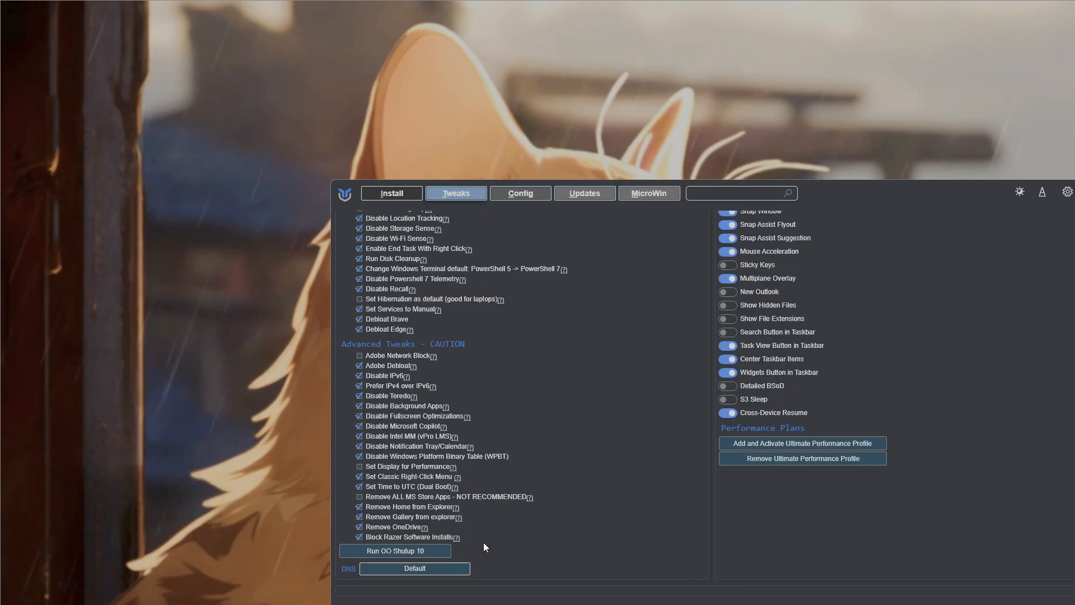
{"action": "left_click_drag", "start_coordinate": [956, 192], "coordinate": [947, 301]}
{"action": "scroll", "coordinate": [409, 381], "scroll_direction": "up", "scroll_amount": 5}
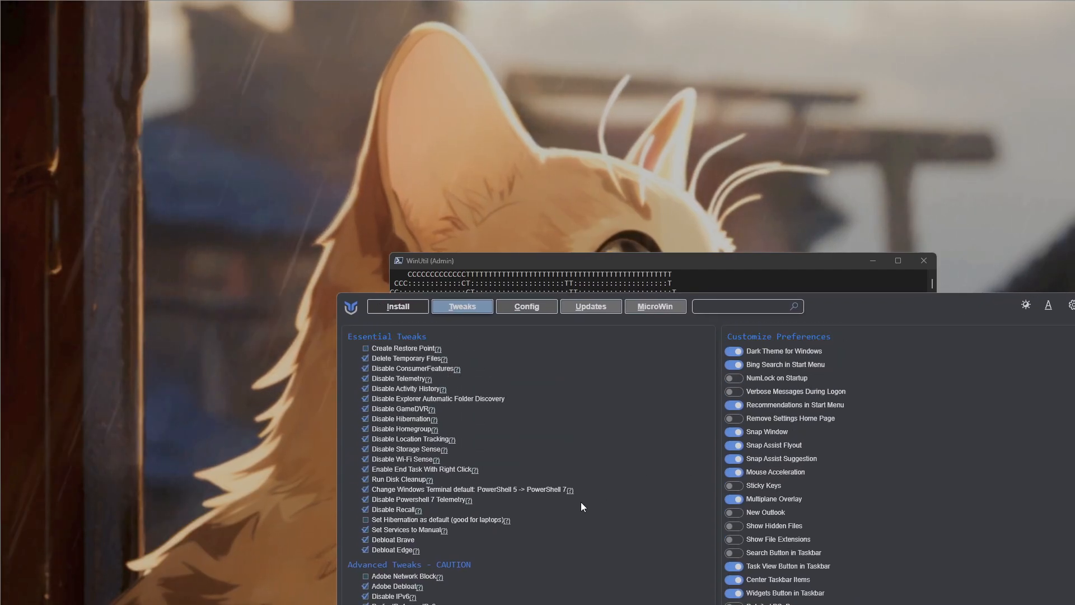
{"action": "scroll", "coordinate": [414, 561], "scroll_direction": "down", "scroll_amount": 6}
{"action": "scroll", "coordinate": [415, 561], "scroll_direction": "up", "scroll_amount": 5}
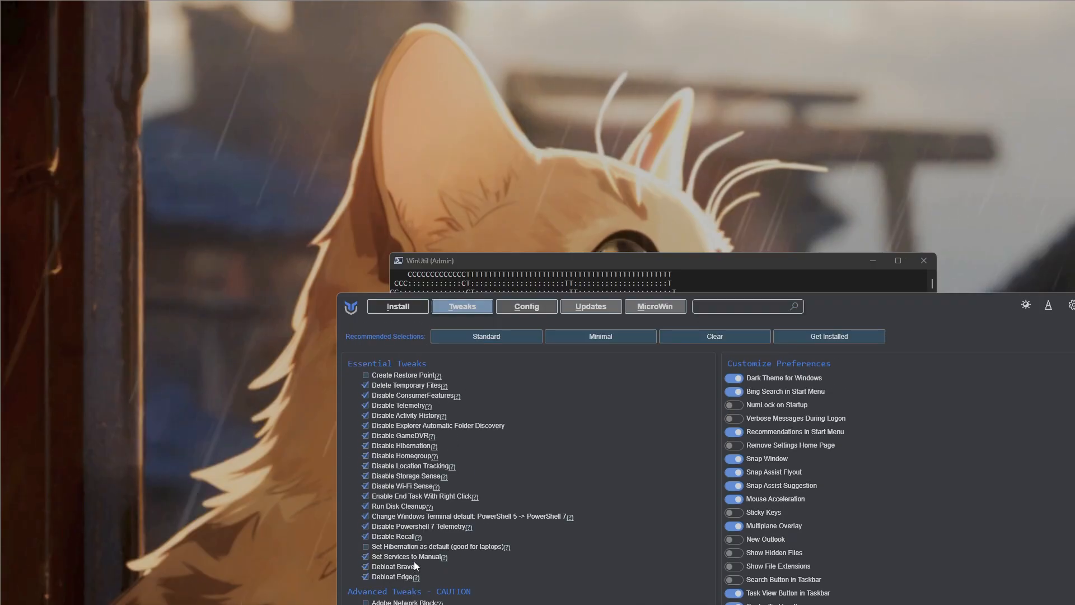
- Close the Windows toolbox and its administrator console window
{"action": "left_click", "coordinate": [1074, 304]}
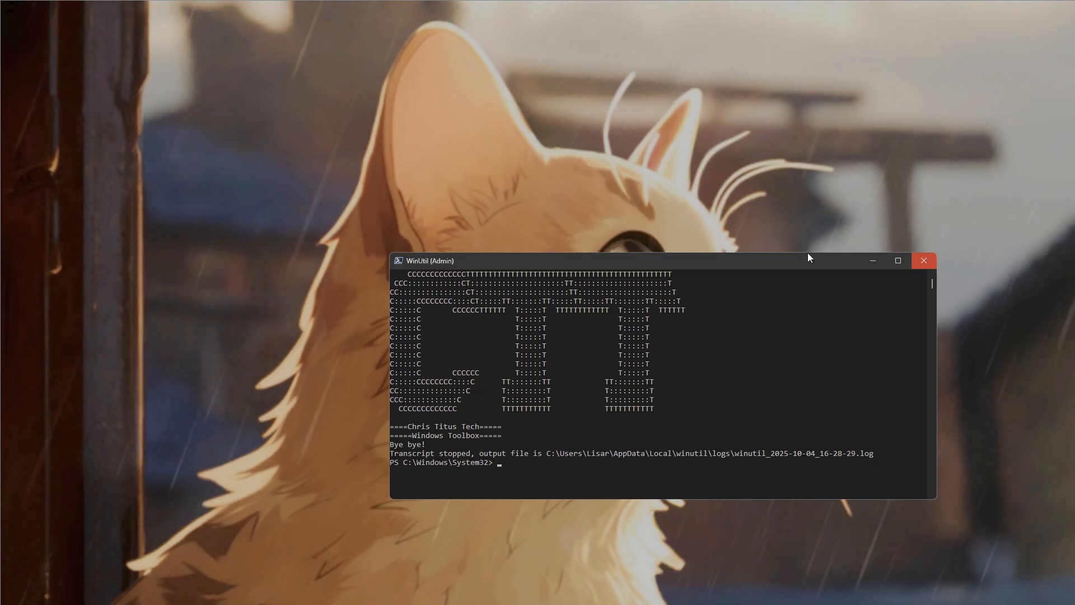
{"action": "left_click", "coordinate": [929, 257]}
{"action": "left_click", "coordinate": [482, 348]}
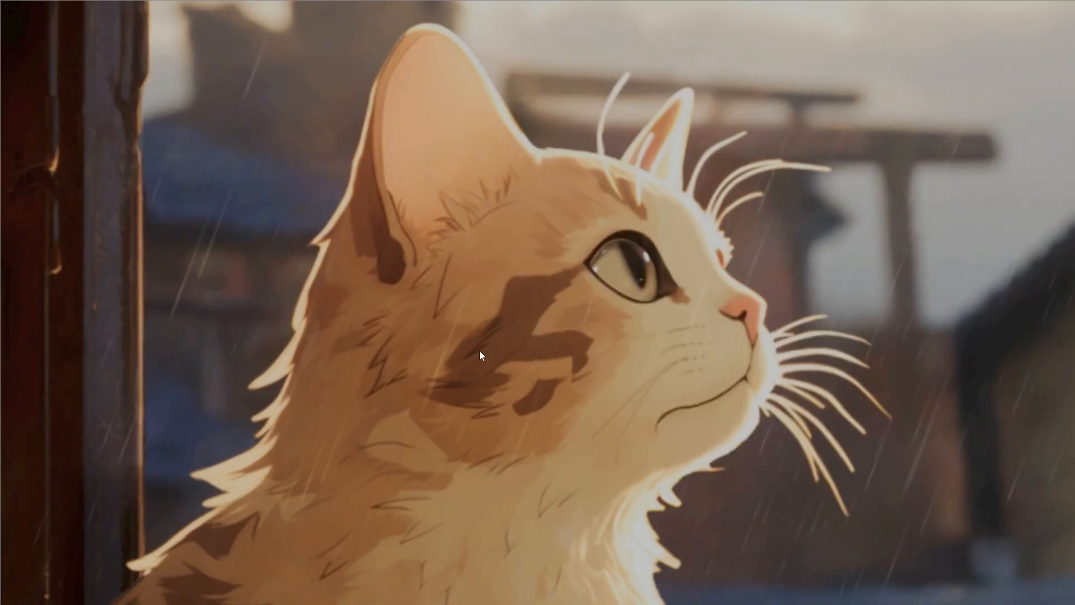
- Switch to the notes in Notepad and place the cursor at the end of the "%temp%" line
{"action": "key", "text": "super"}
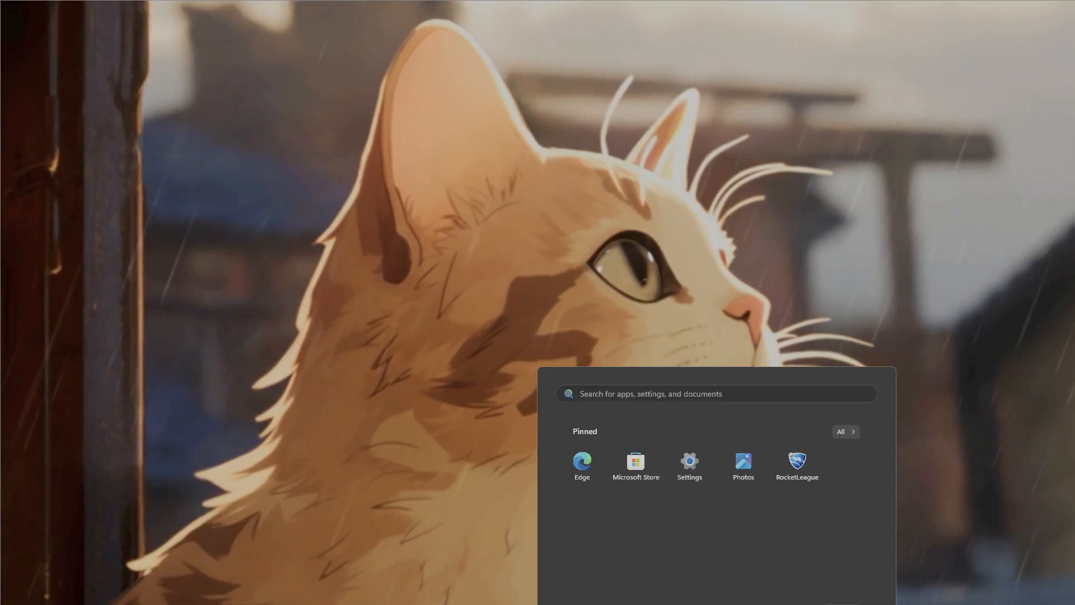
{"action": "key", "text": "alt+Tab"}
{"action": "left_click", "coordinate": [339, 484]}
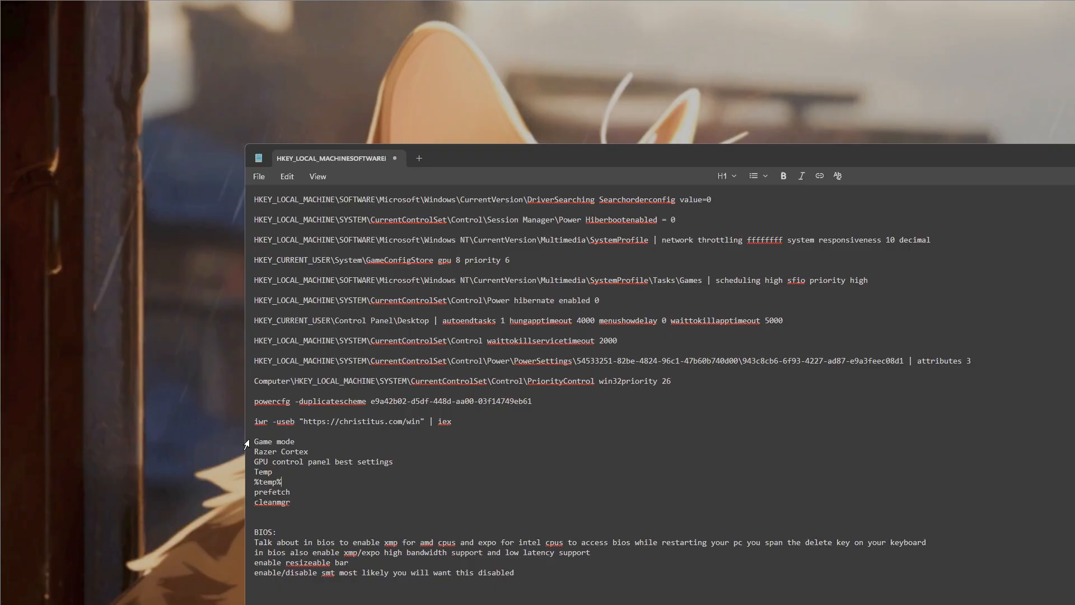
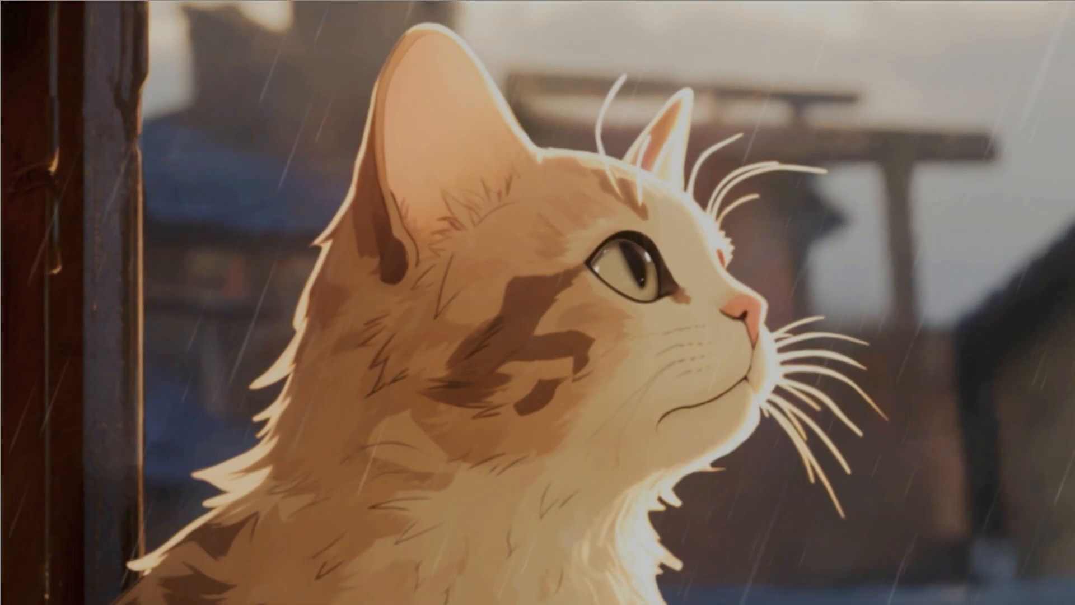
- Open Windows Settings, check Game Mode and its related graphics settings, and expand the advanced graphics settings to show hardware-accelerated GPU scheduling
{"action": "key", "text": "super+i"}
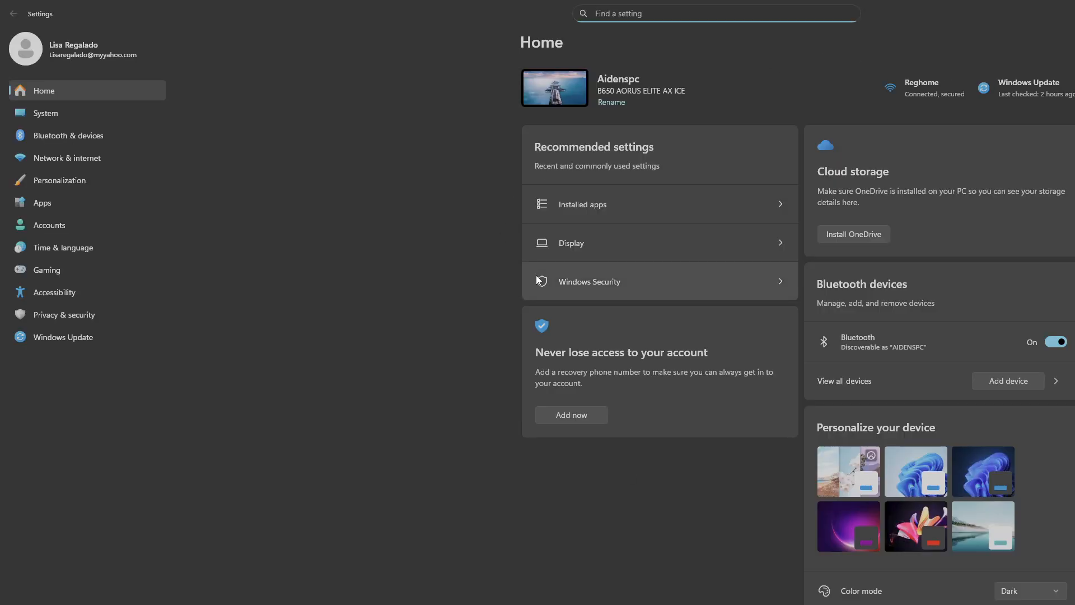
{"action": "left_click", "coordinate": [44, 275]}
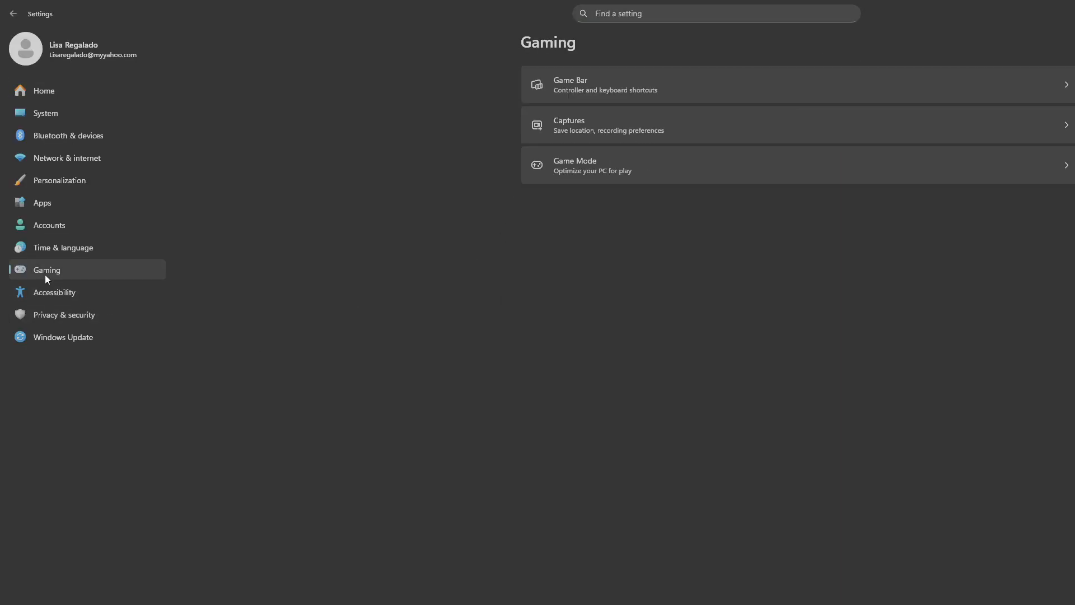
{"action": "left_click", "coordinate": [571, 168]}
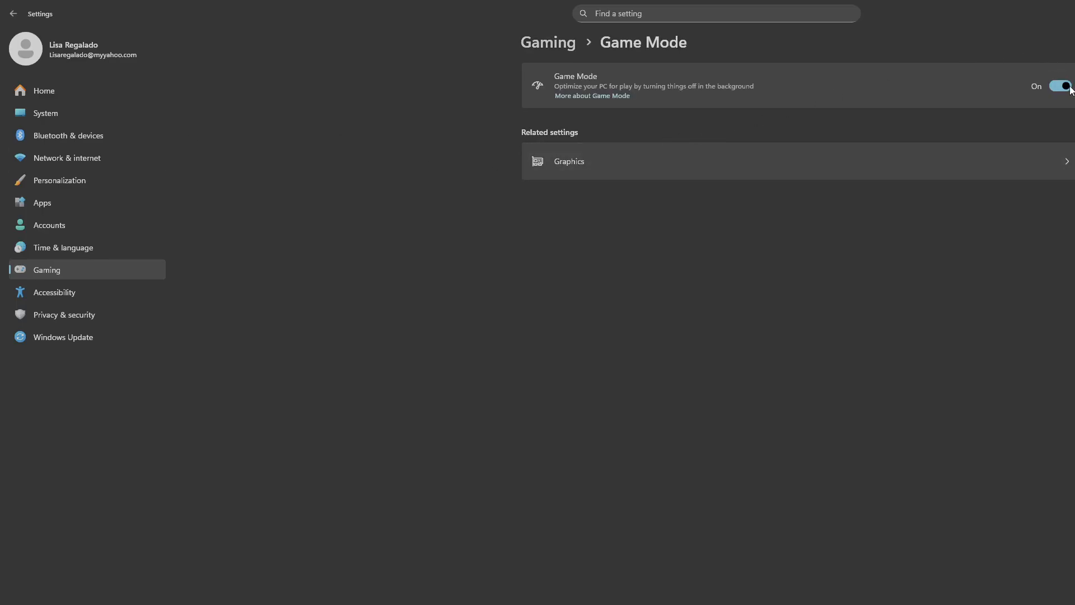
{"action": "left_click", "coordinate": [728, 159]}
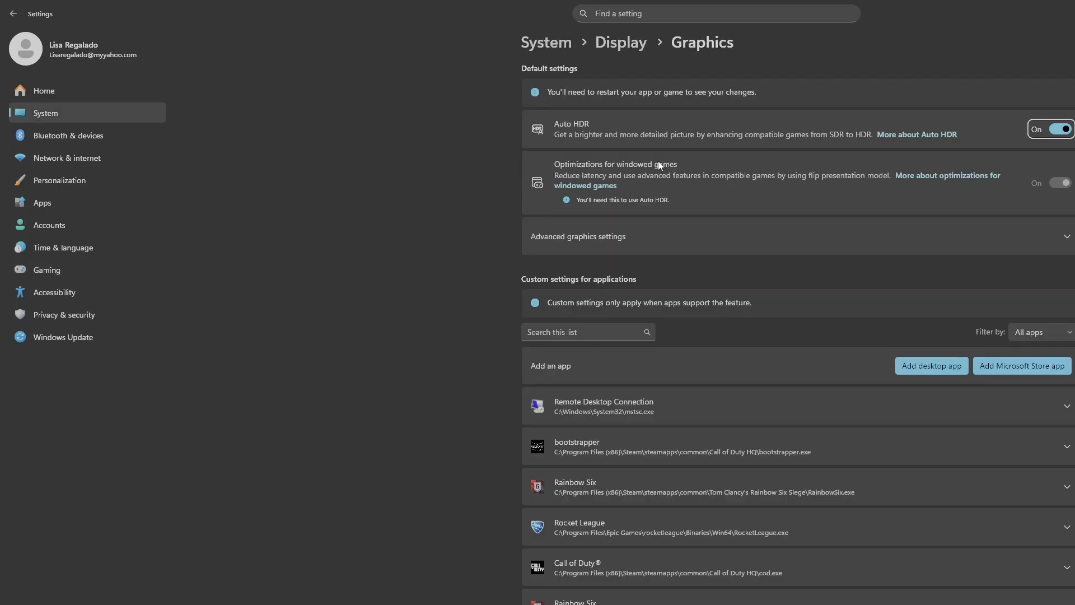
{"action": "left_click", "coordinate": [728, 233]}
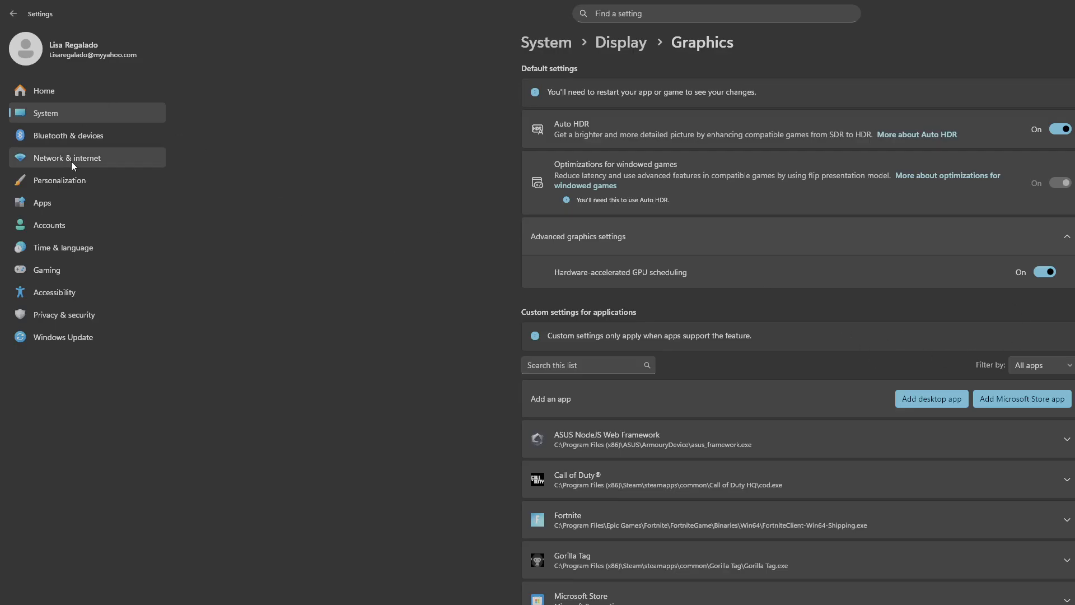
- Check the Dynamic Lighting settings under Personalization and return to the Personalization overview
{"action": "left_click", "coordinate": [54, 185]}
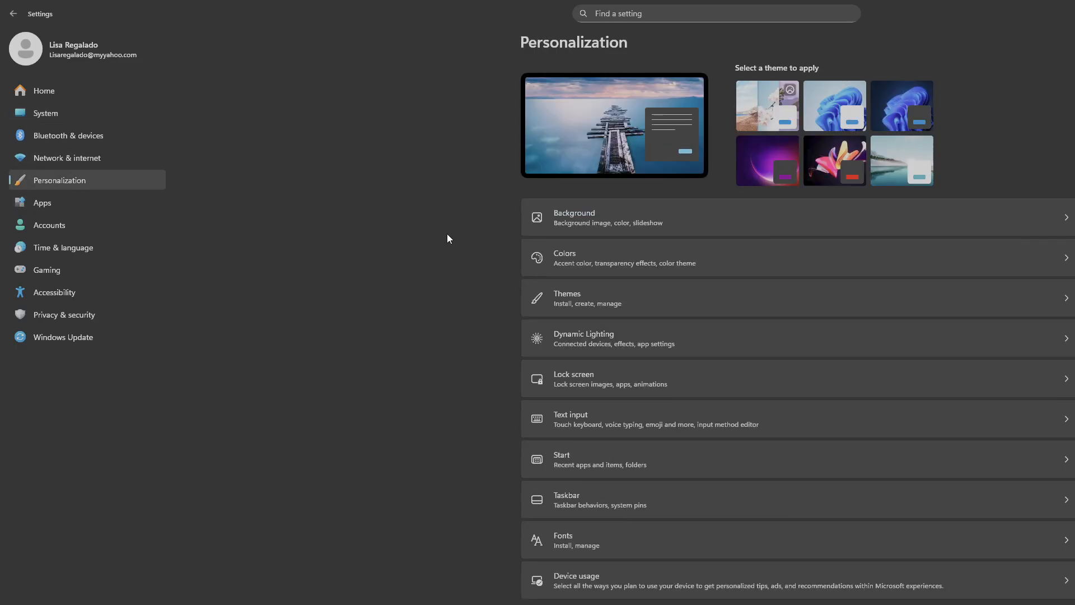
{"action": "left_click", "coordinate": [584, 342]}
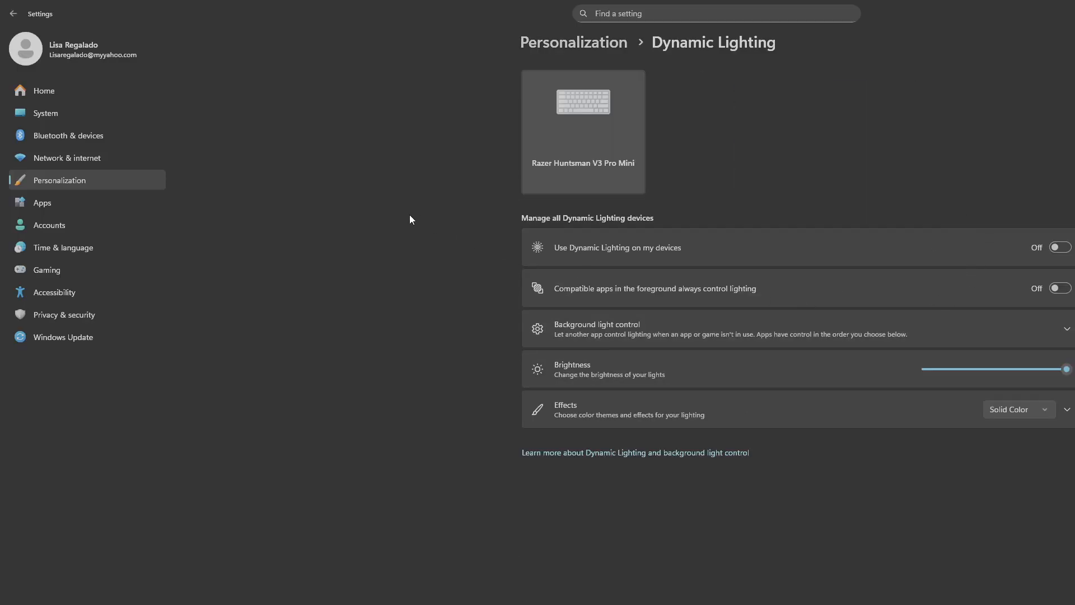
{"action": "left_click", "coordinate": [96, 179]}
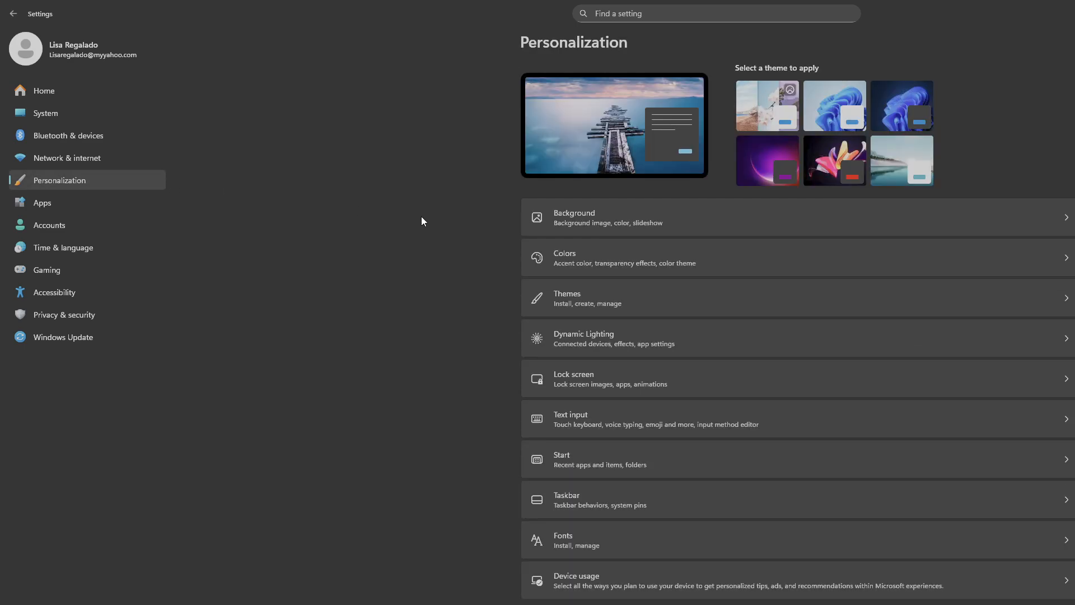
- Check the Share across devices option in the advanced app settings and return to the Apps overview
{"action": "left_click", "coordinate": [69, 204]}
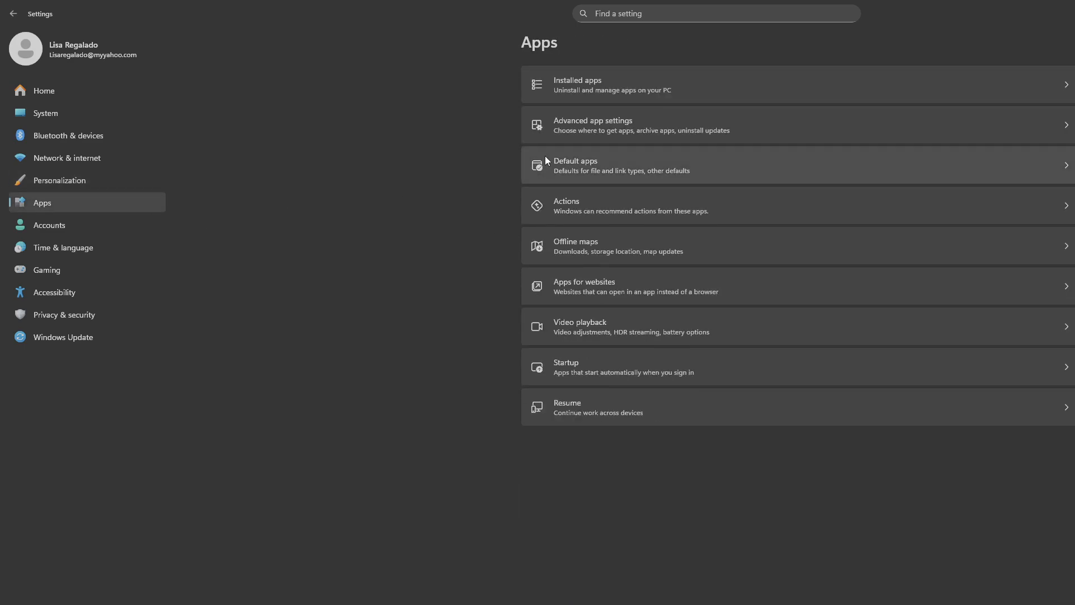
{"action": "left_click", "coordinate": [581, 128]}
{"action": "left_click", "coordinate": [586, 128]}
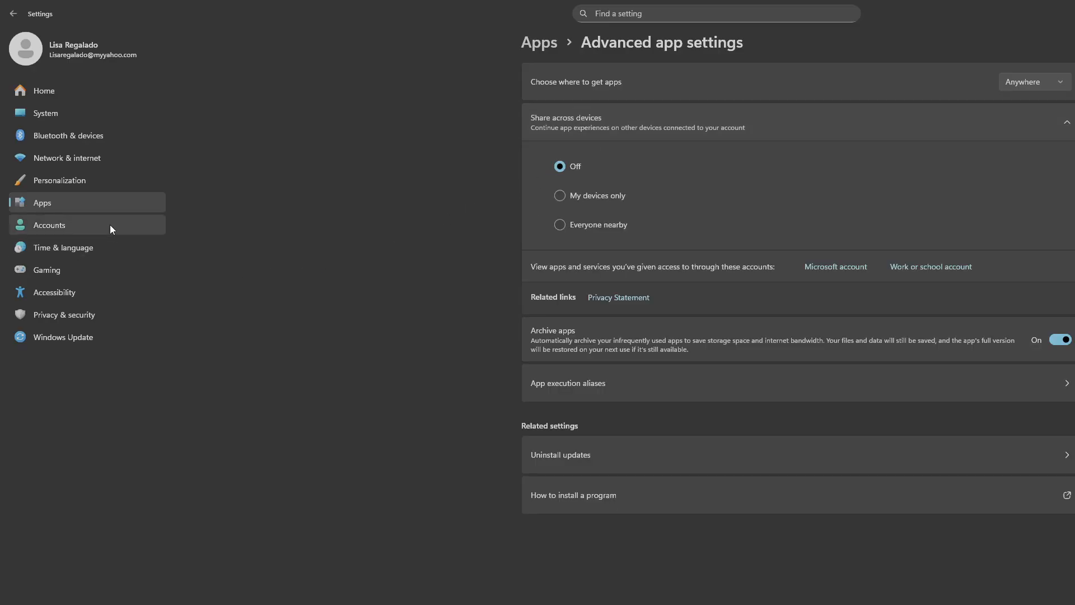
{"action": "left_click", "coordinate": [77, 207]}
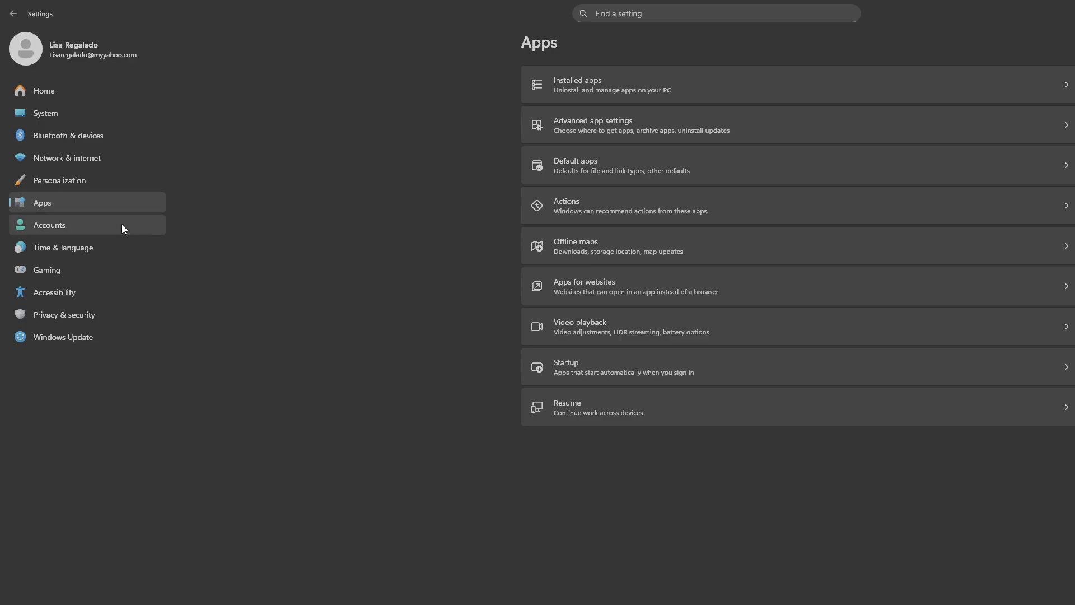
- Review the Recommendations & offers and online speech recognition settings under Privacy & security
{"action": "left_click", "coordinate": [48, 314]}
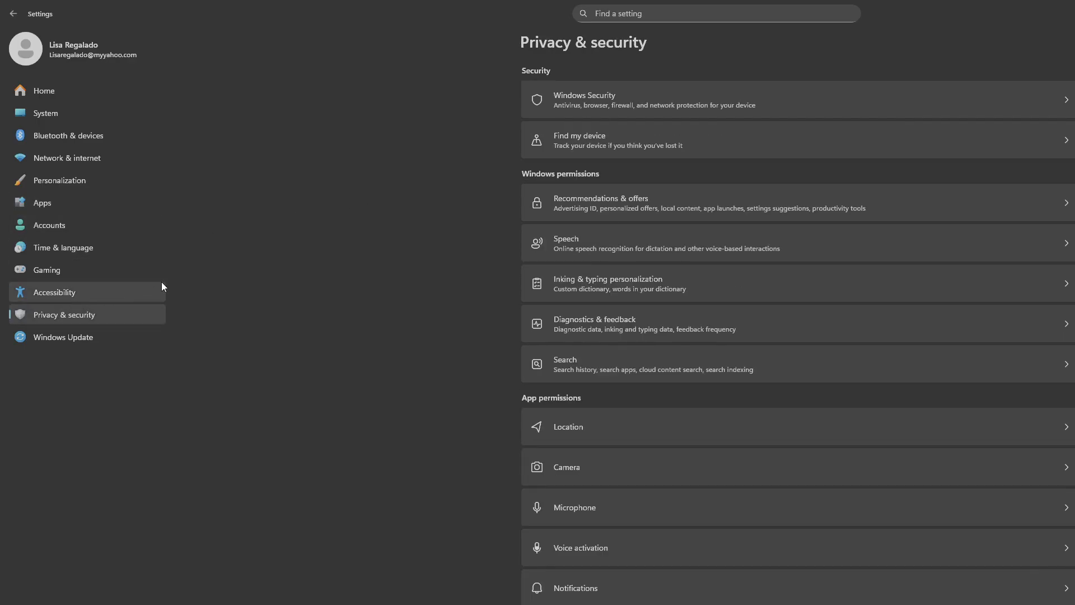
{"action": "left_click", "coordinate": [597, 196]}
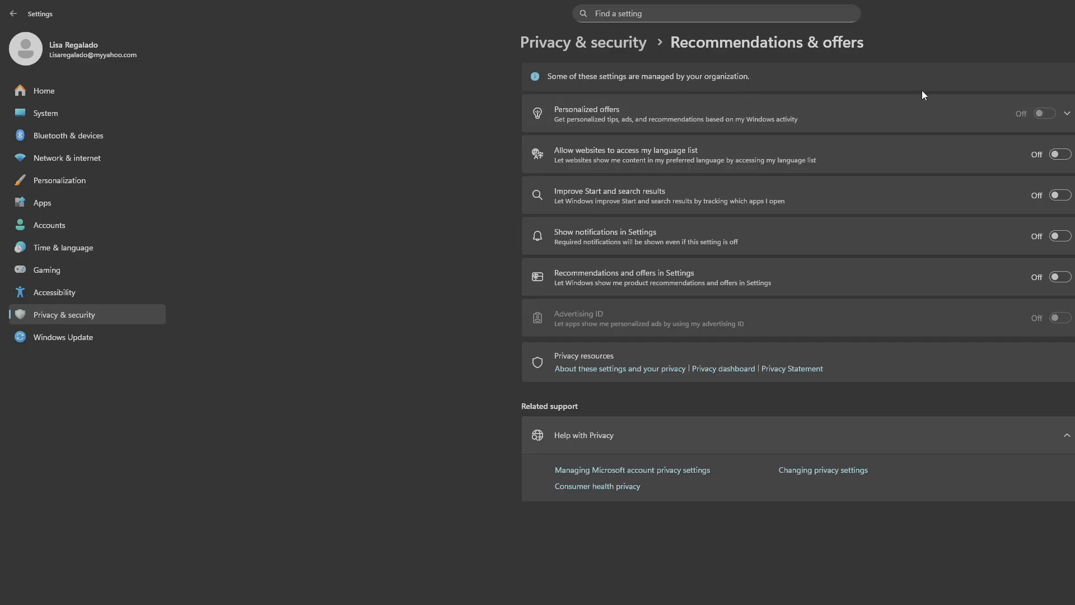
{"action": "left_click", "coordinate": [45, 321]}
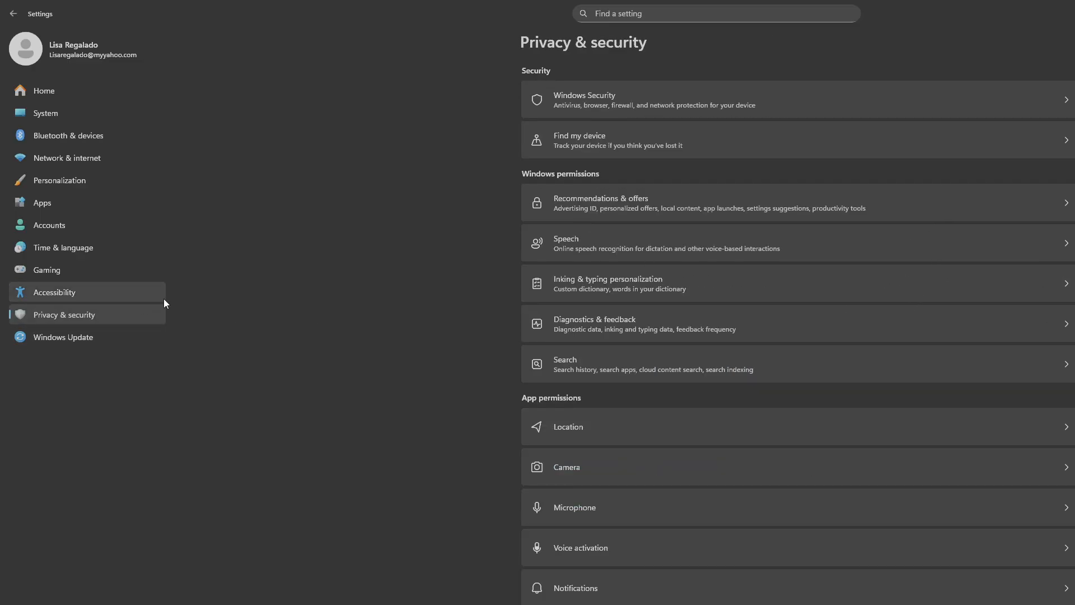
{"action": "left_click", "coordinate": [587, 238]}
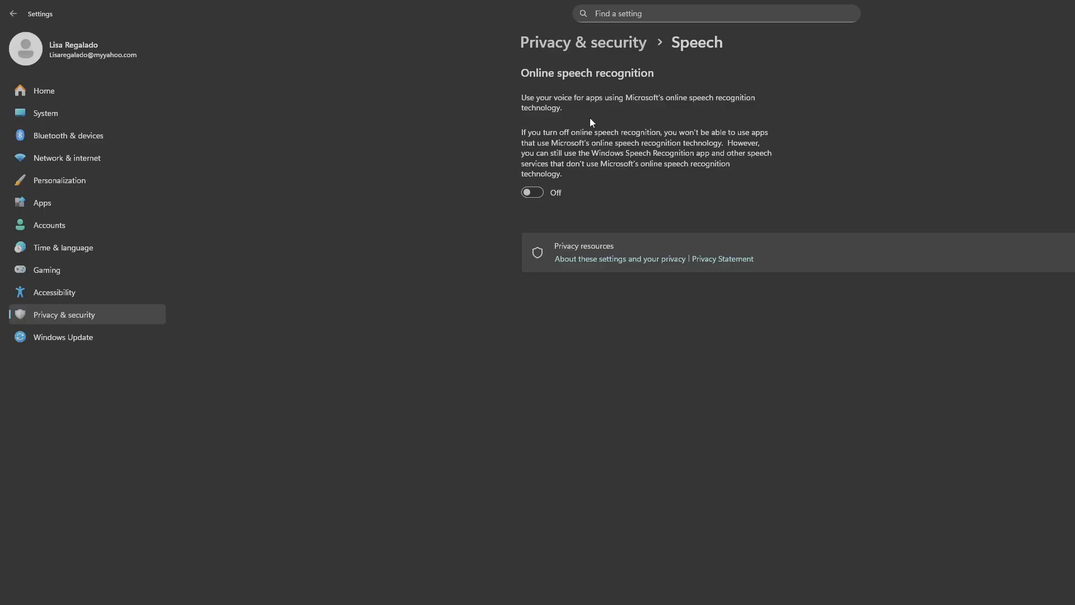
{"action": "left_click", "coordinate": [117, 322]}
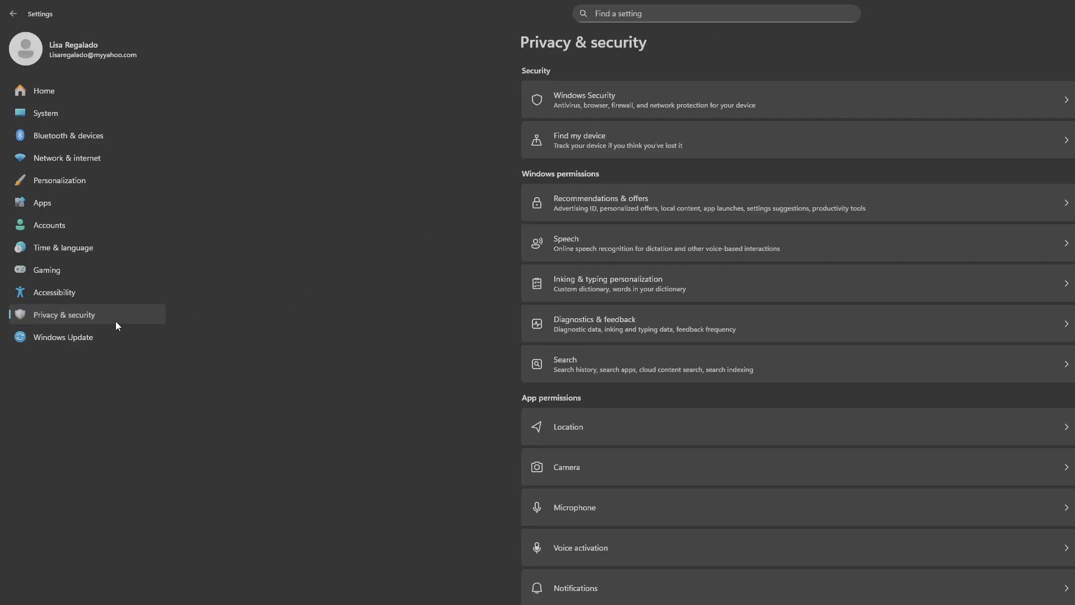
- Review the inking and typing personalization settings and the custom dictionary page under Privacy & security
{"action": "left_click", "coordinate": [586, 281]}
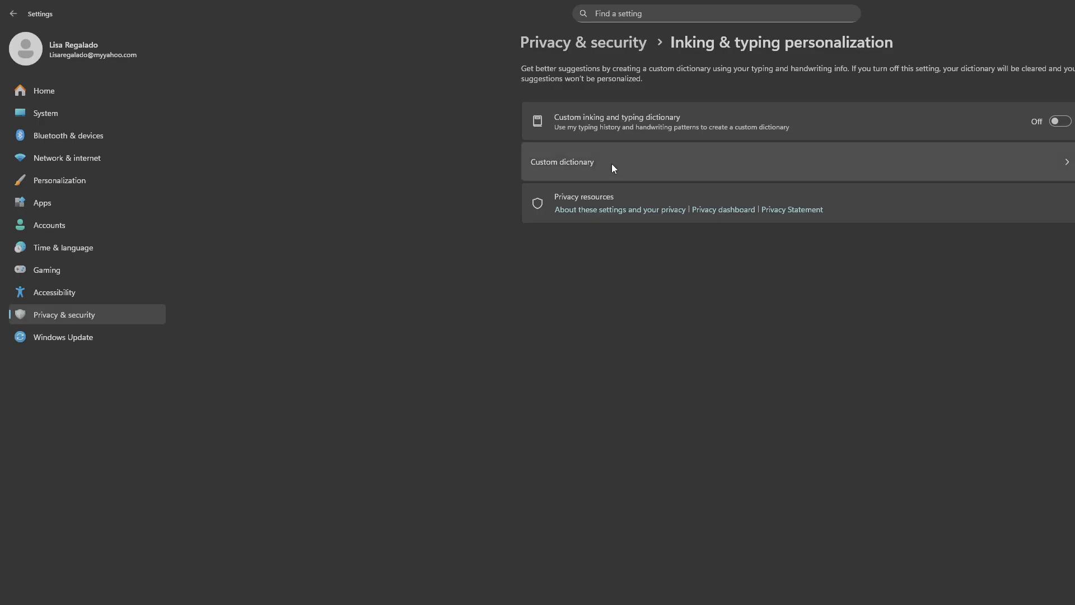
{"action": "left_click", "coordinate": [628, 152]}
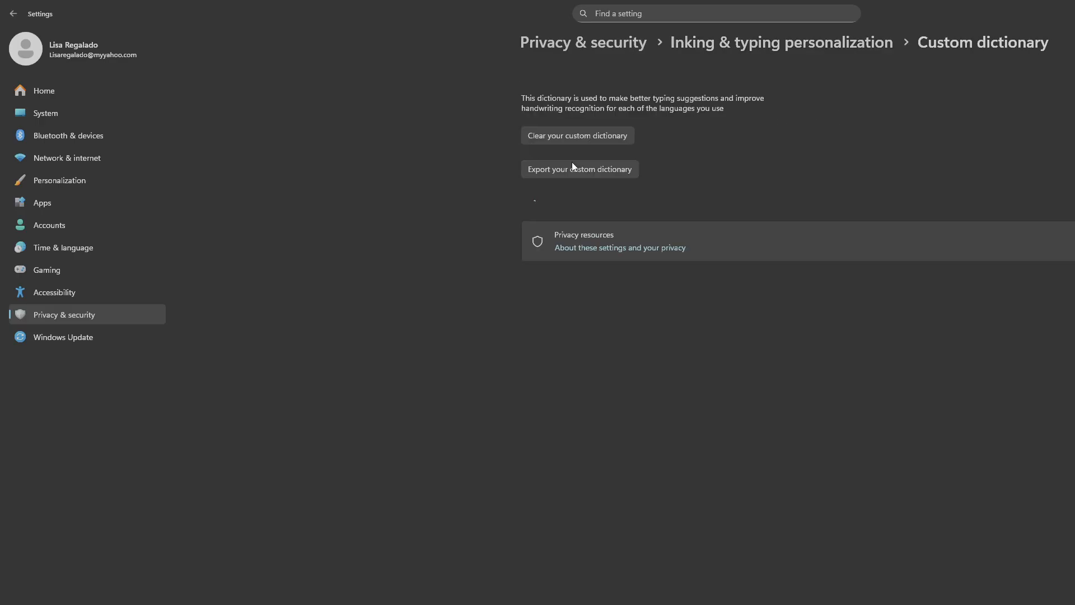
{"action": "left_click", "coordinate": [121, 317]}
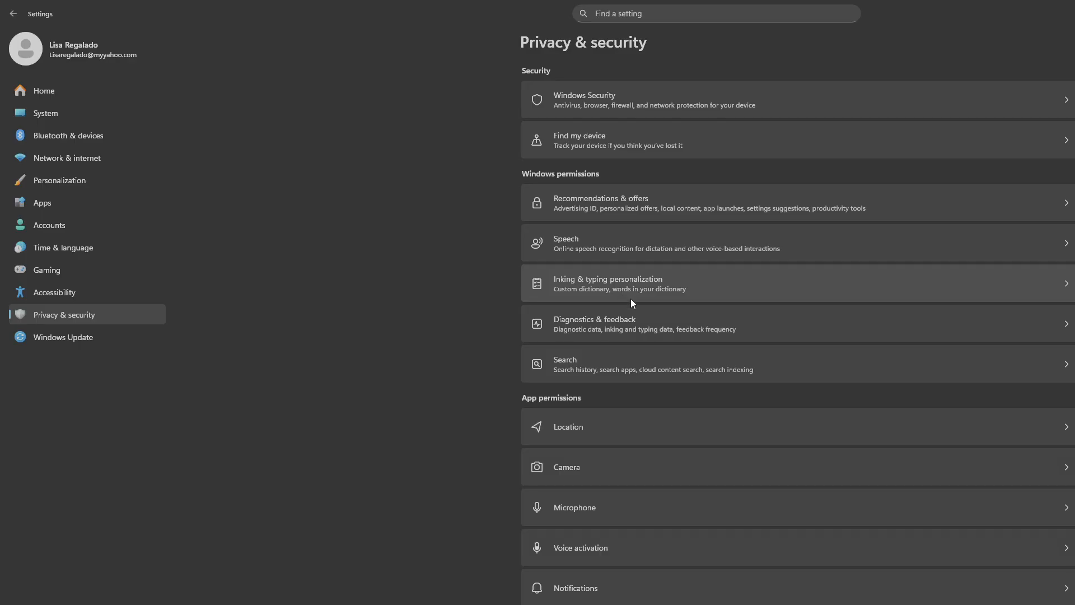
- Review the Diagnostics & feedback settings, expanding the sections for improving inking and typing, viewing diagnostic data and deleting diagnostic data
{"action": "left_click", "coordinate": [645, 323]}
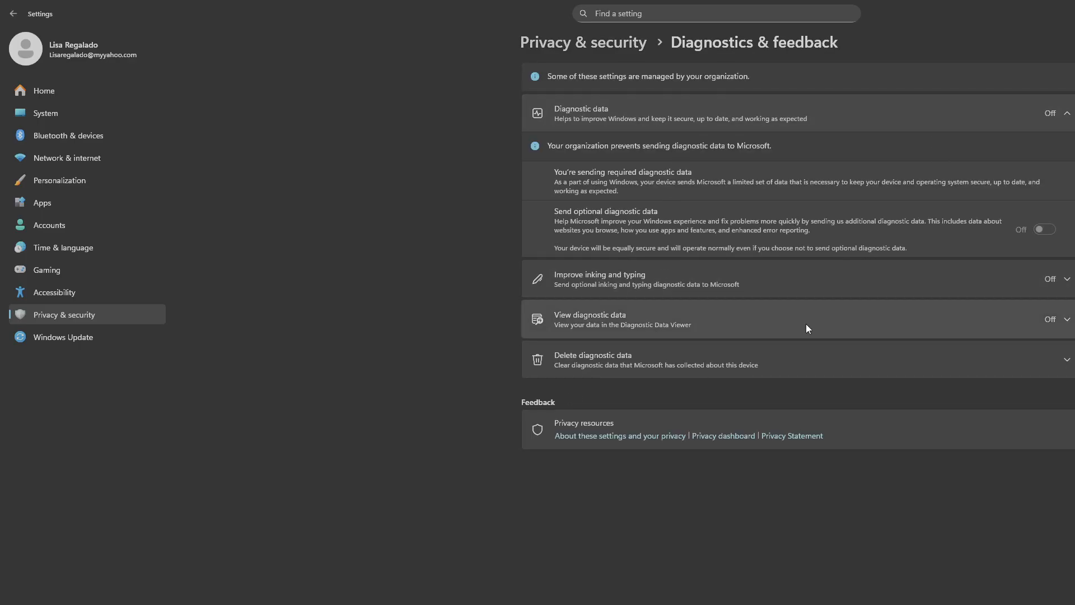
{"action": "left_click", "coordinate": [626, 285]}
{"action": "left_click", "coordinate": [631, 386]}
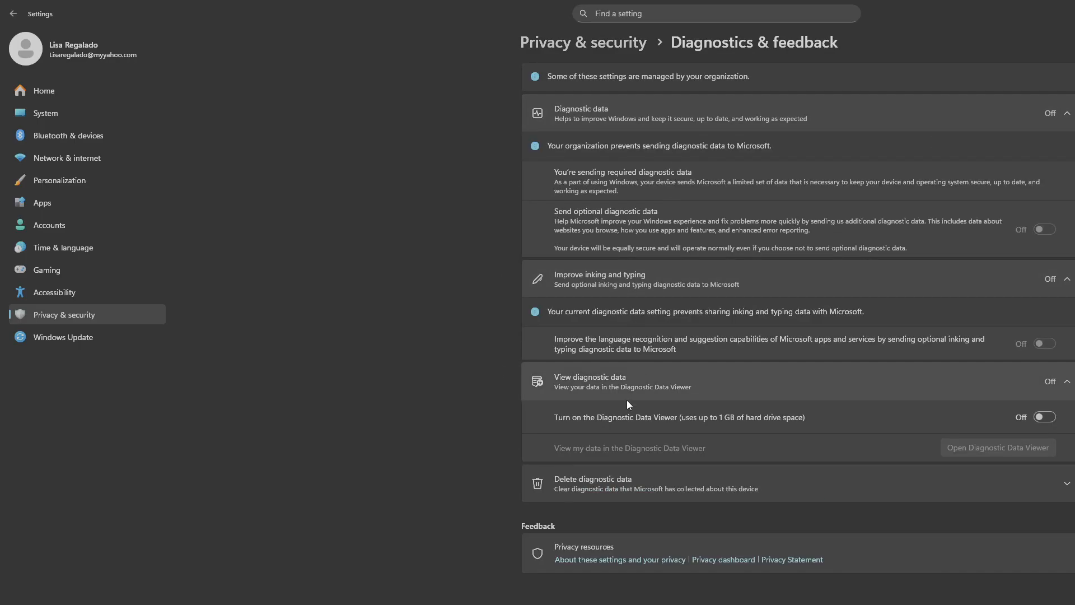
{"action": "left_click", "coordinate": [535, 482]}
{"action": "left_click", "coordinate": [97, 320]}
- Review the advanced options of Windows Update and check for new updates
{"action": "left_click", "coordinate": [120, 340]}
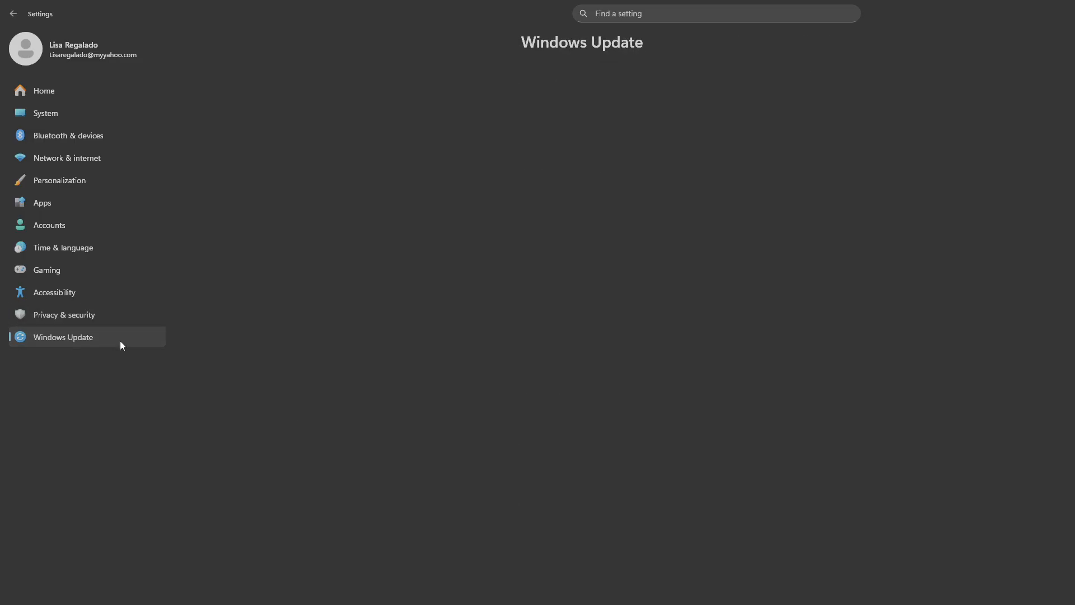
{"action": "left_click", "coordinate": [665, 289]}
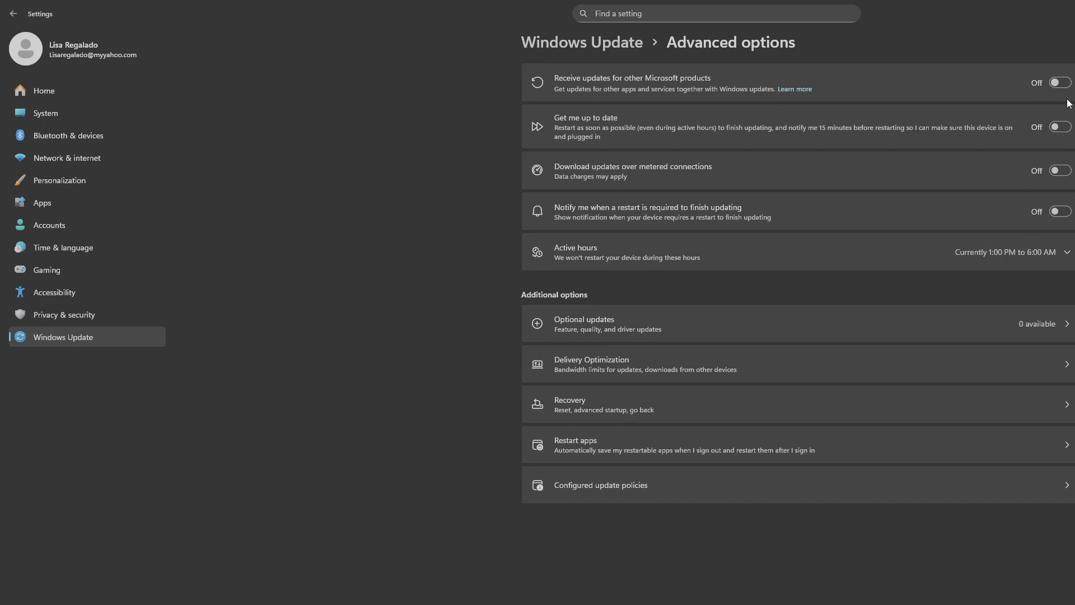
{"action": "left_click", "coordinate": [34, 346]}
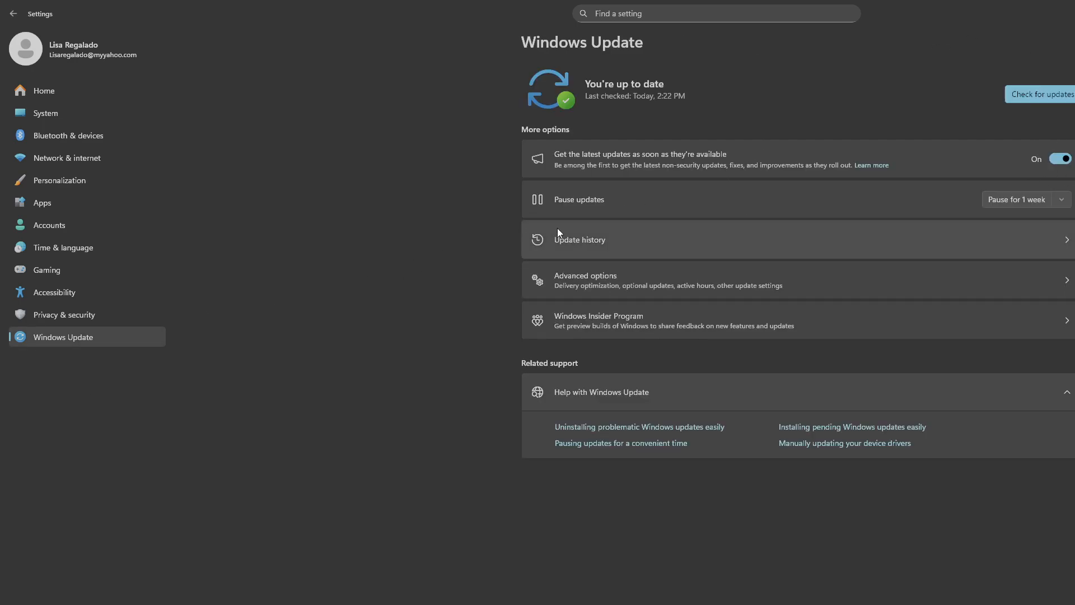
{"action": "left_click", "coordinate": [1064, 93]}
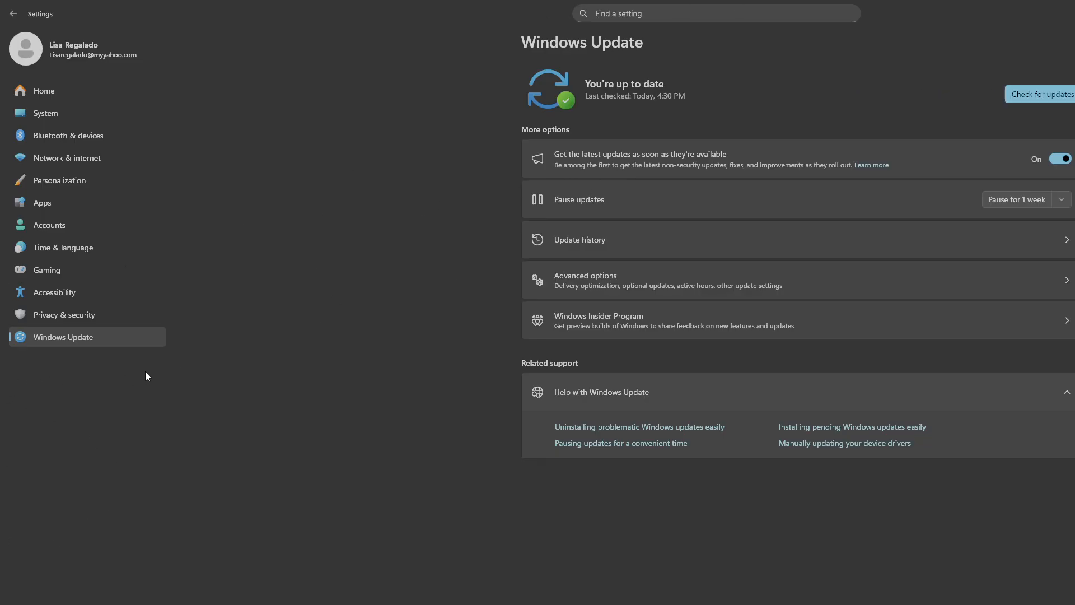
- Look through the list of System settings categories and close the Settings window
{"action": "key", "text": "super"}
{"action": "left_click", "coordinate": [462, 399]}
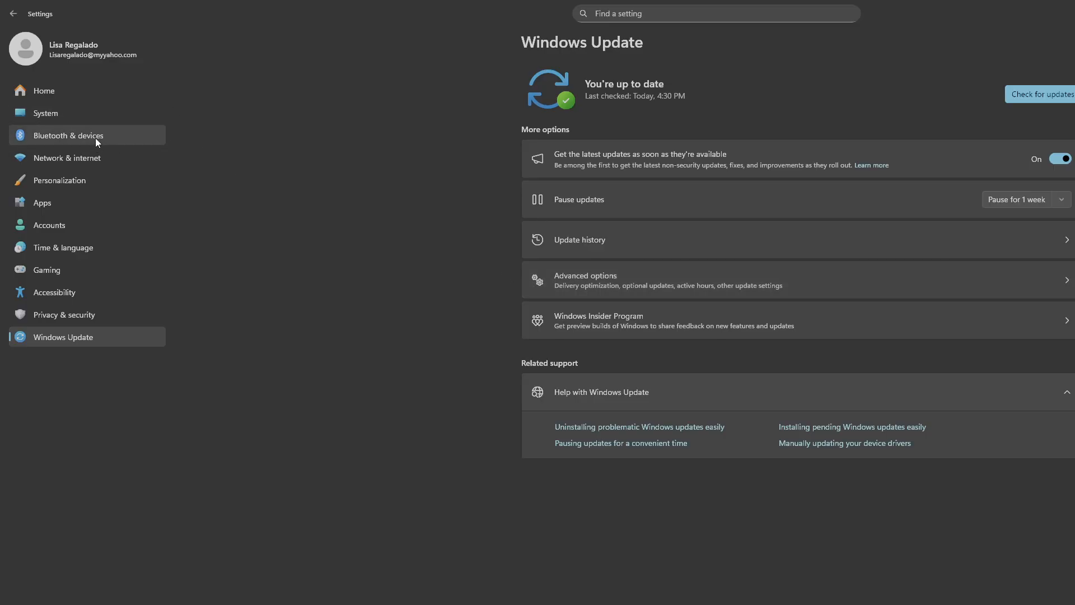
{"action": "left_click", "coordinate": [80, 119]}
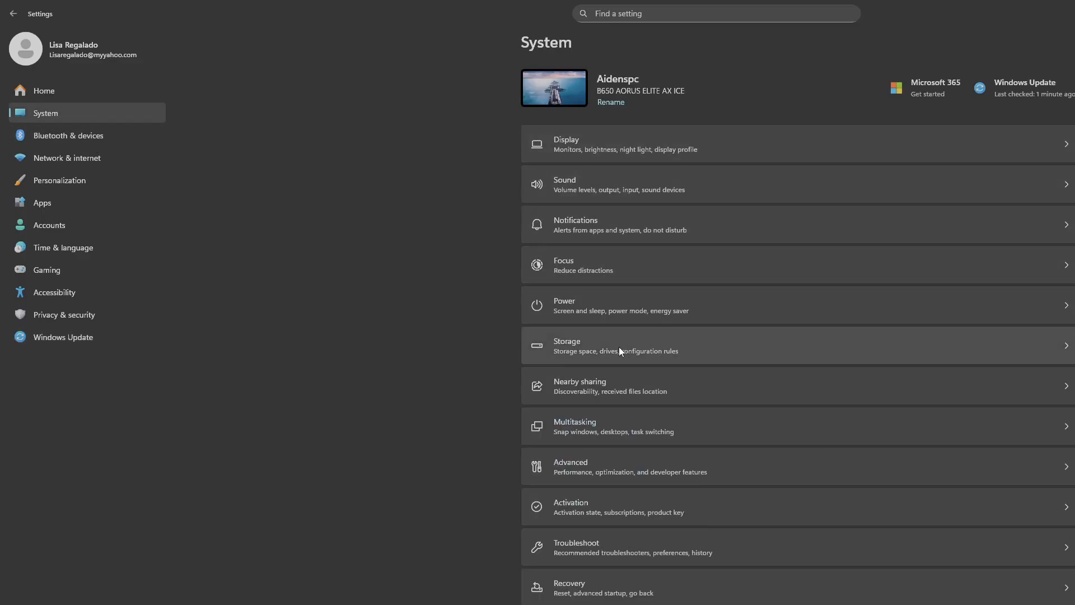
{"action": "scroll", "coordinate": [615, 380], "scroll_direction": "down", "scroll_amount": 2}
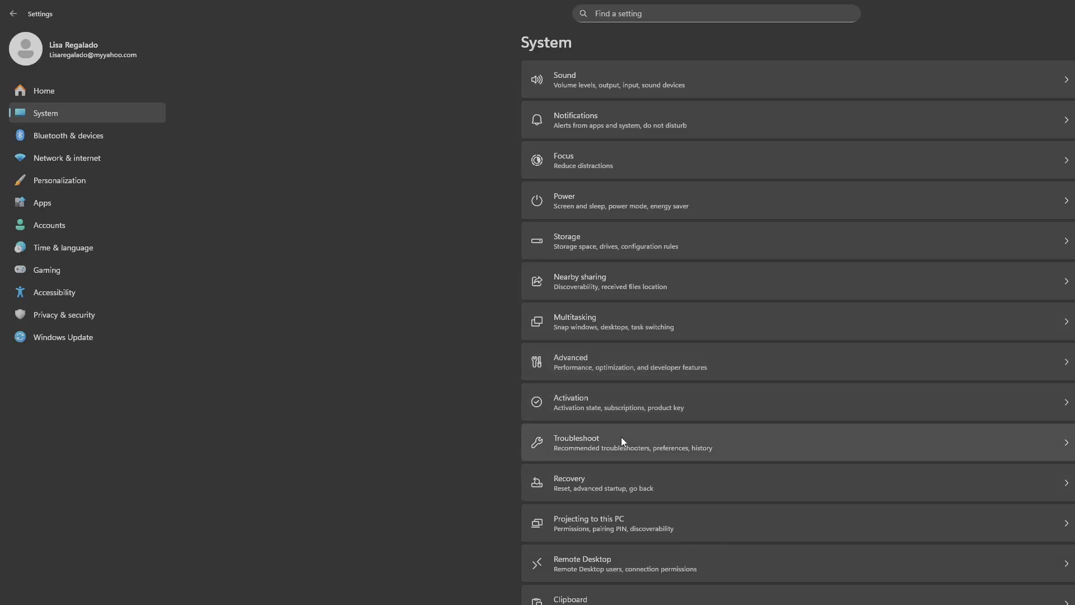
{"action": "scroll", "coordinate": [467, 368], "scroll_direction": "up", "scroll_amount": 2}
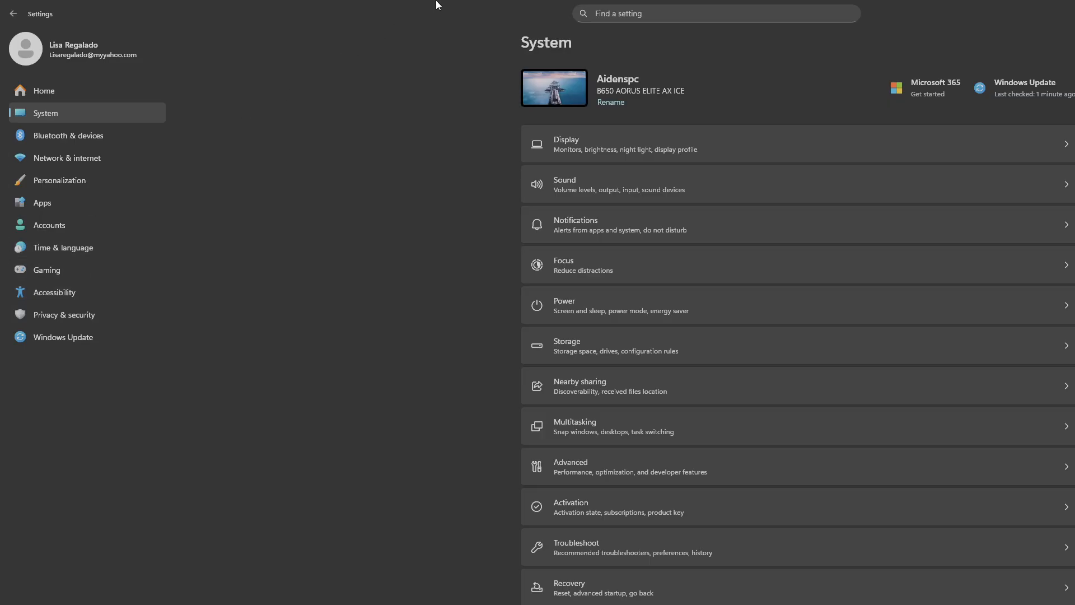
{"action": "left_click_drag", "start_coordinate": [439, 3], "coordinate": [574, 134]}
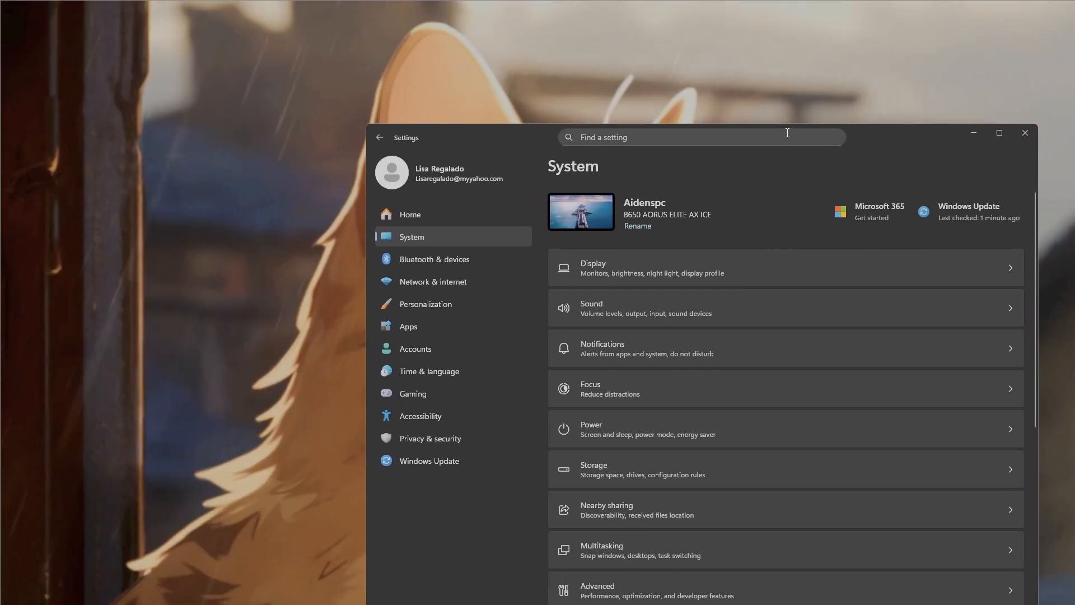
{"action": "left_click", "coordinate": [1025, 134]}
- Search Windows for "core isolation" and open the Core isolation page in a maximized Windows Security window to check Memory integrity
{"action": "key", "text": "super"}
{"action": "type", "text": "core isolation"}
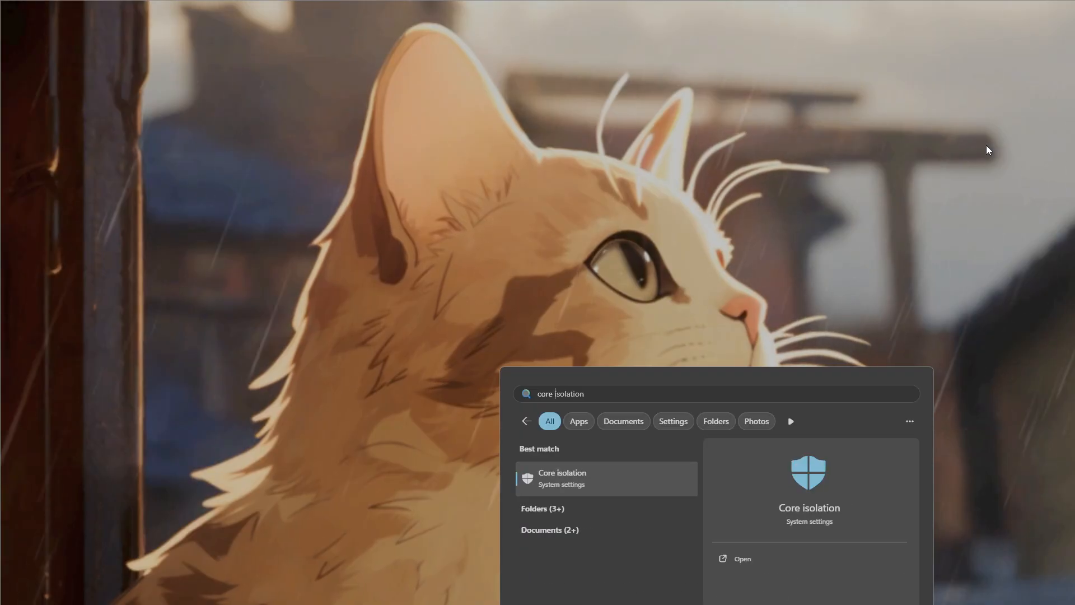
{"action": "left_click", "coordinate": [800, 491]}
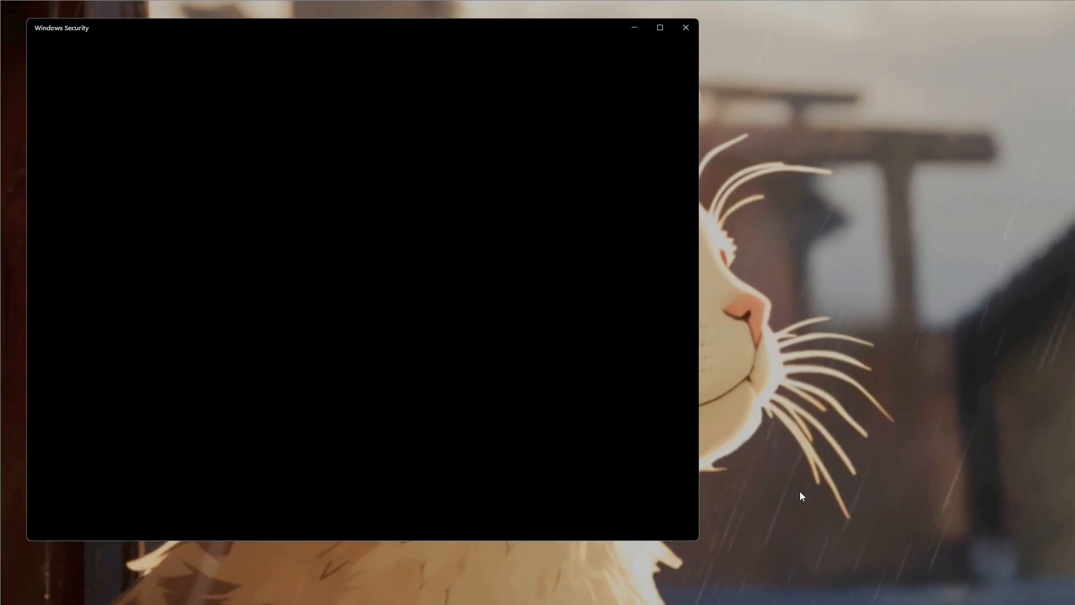
{"action": "double_click", "coordinate": [489, 27]}
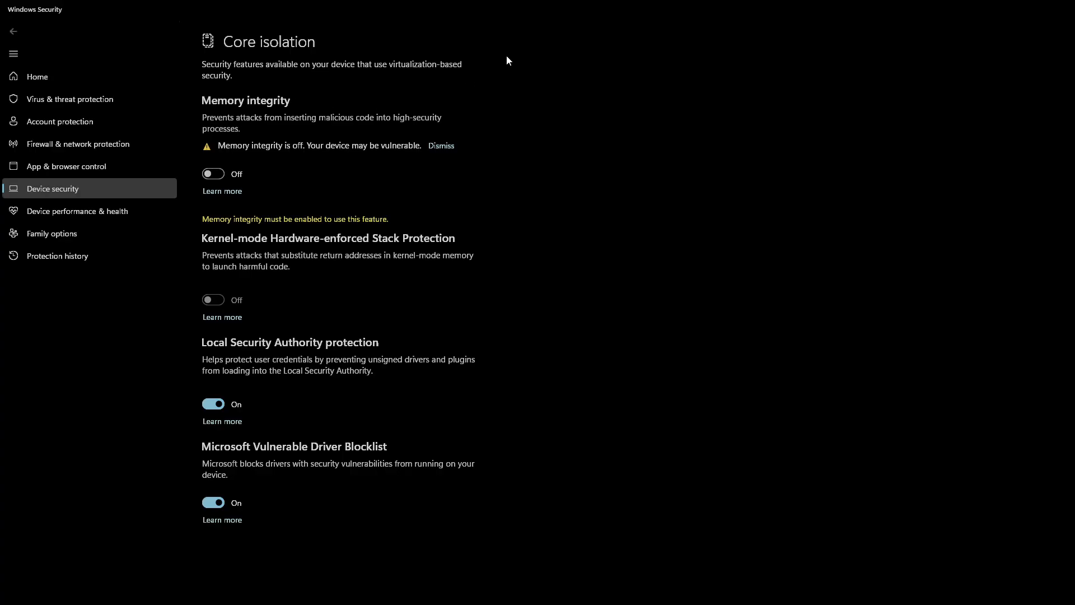
- Close the Windows Security window and switch back to the tweak notes in Notepad
{"action": "left_click_drag", "start_coordinate": [559, 4], "coordinate": [692, 129]}
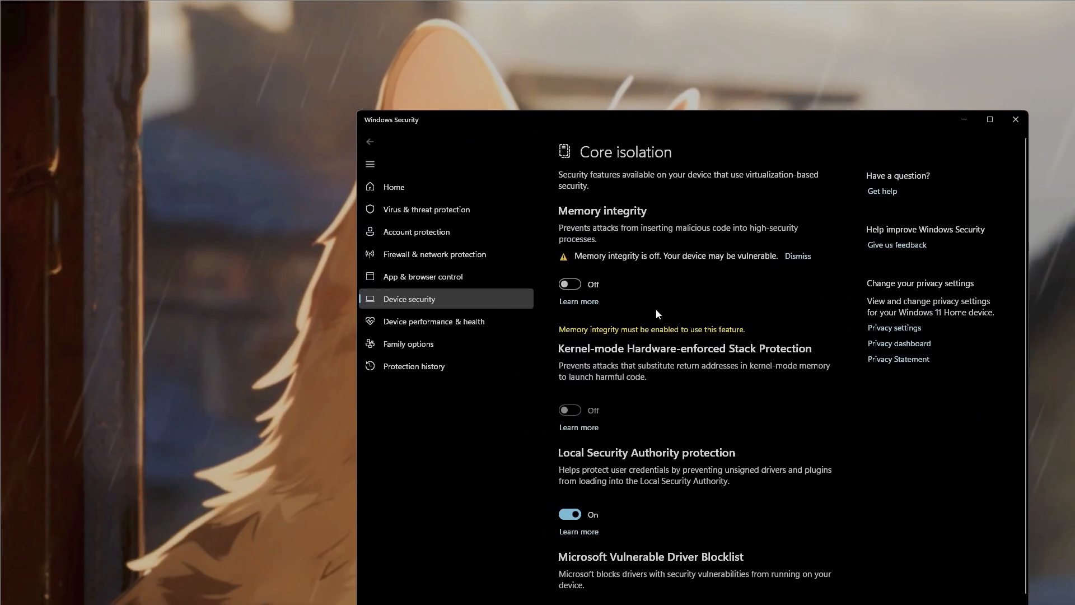
{"action": "left_click", "coordinate": [1016, 120]}
{"action": "key", "text": "super"}
{"action": "key", "text": "alt+Tab"}
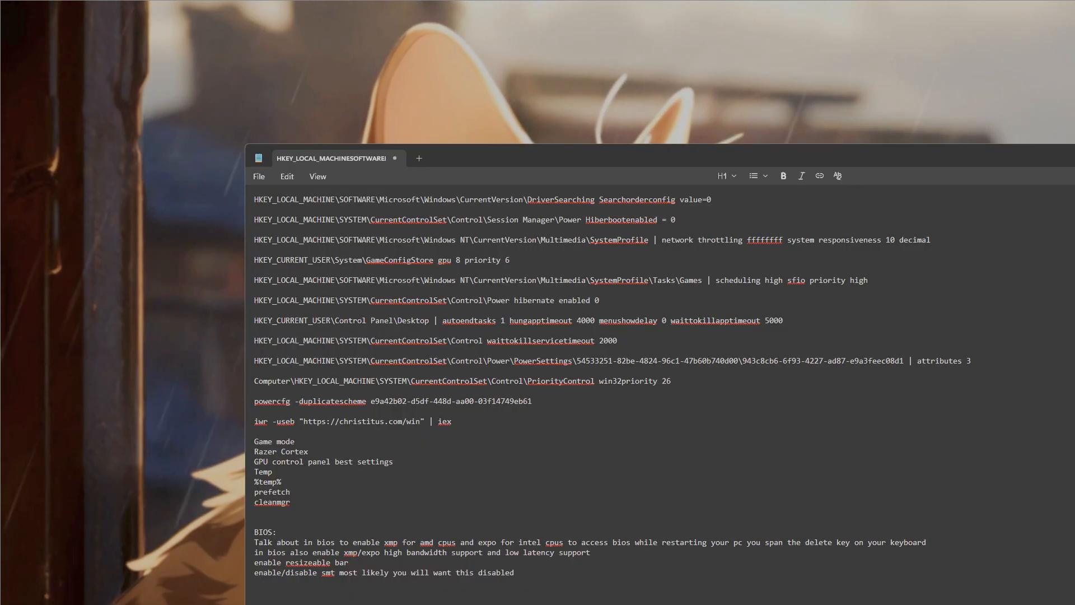
- Search Windows for "razer", open Razer Cortex as a guest, and look over its Booster Prime and In-Game pages
{"action": "key", "text": "super+d"}
{"action": "key", "text": "super"}
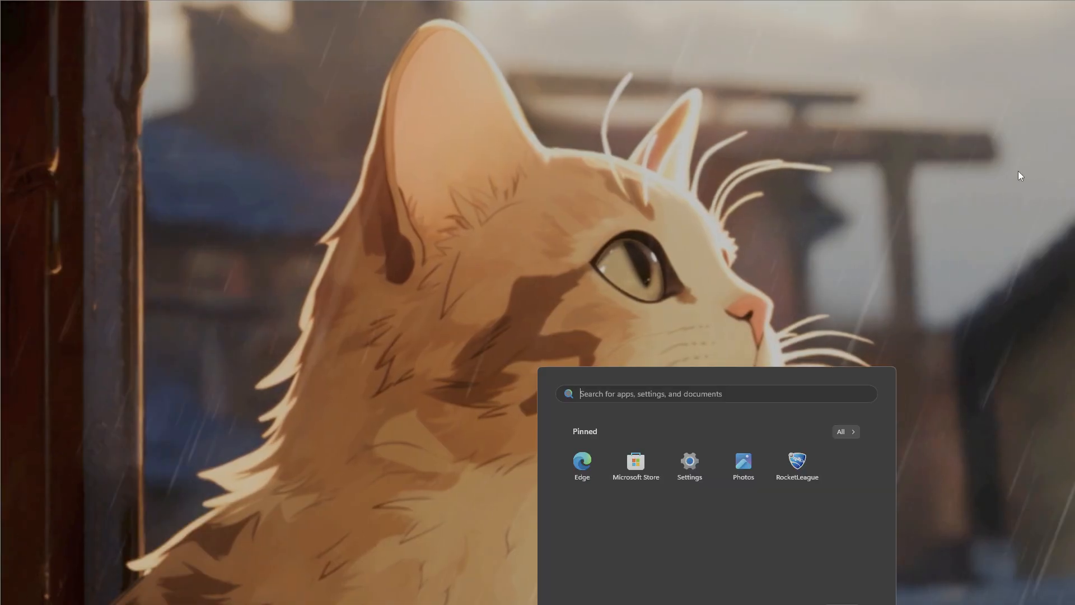
{"action": "type", "text": "razer Chroma"}
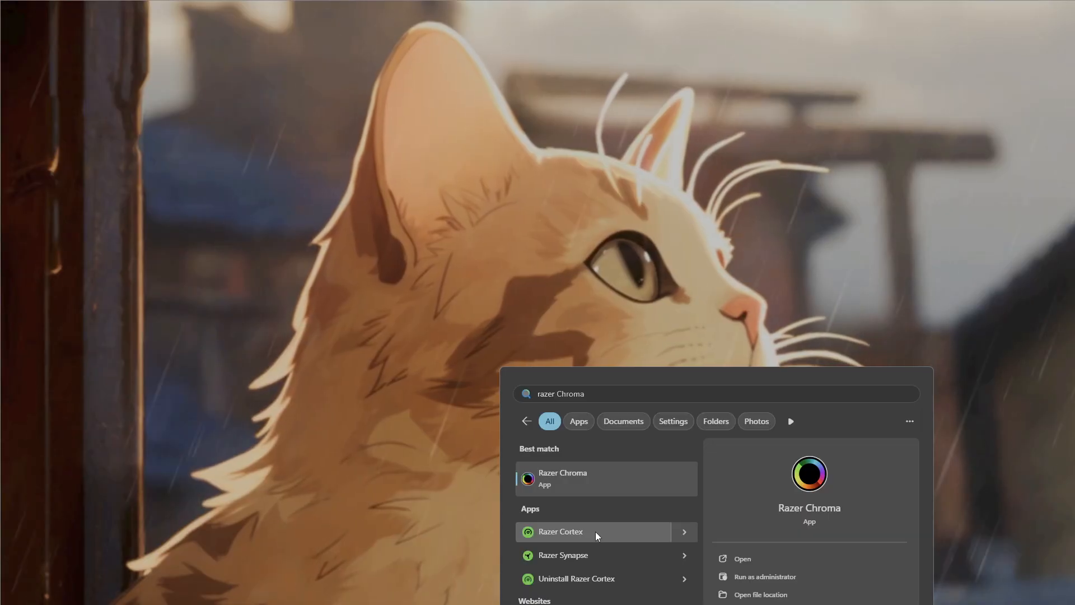
{"action": "left_click", "coordinate": [596, 531]}
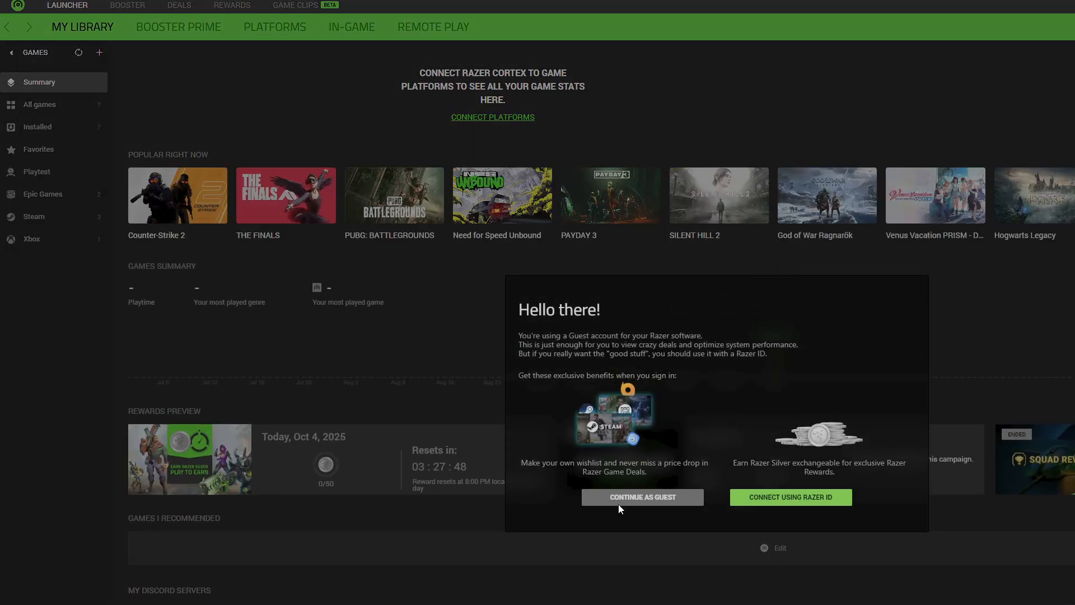
{"action": "left_click", "coordinate": [603, 502]}
{"action": "left_click", "coordinate": [162, 26]}
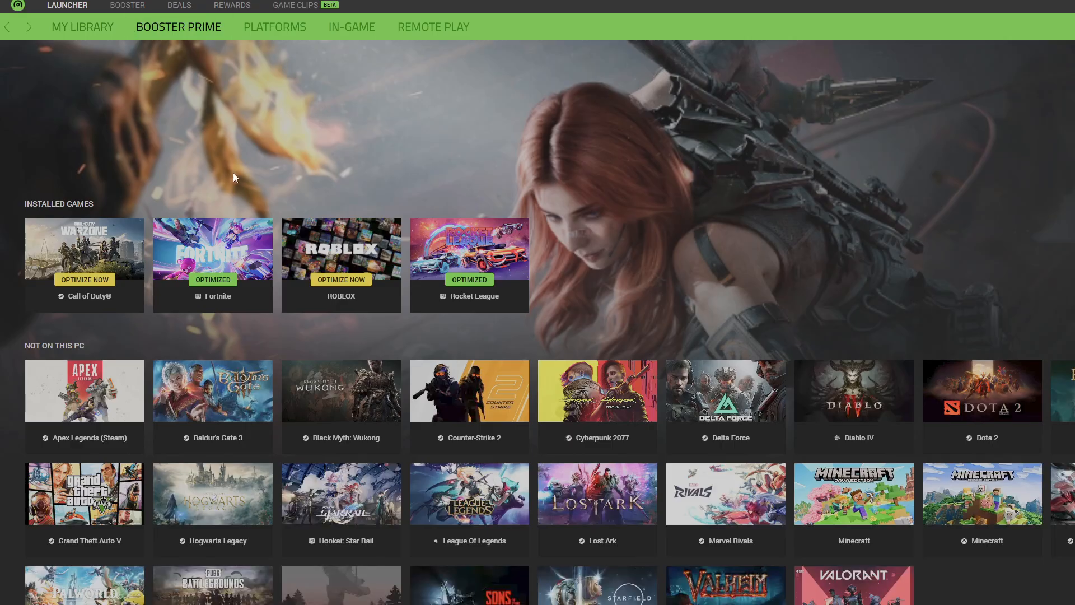
{"action": "left_click", "coordinate": [352, 27]}
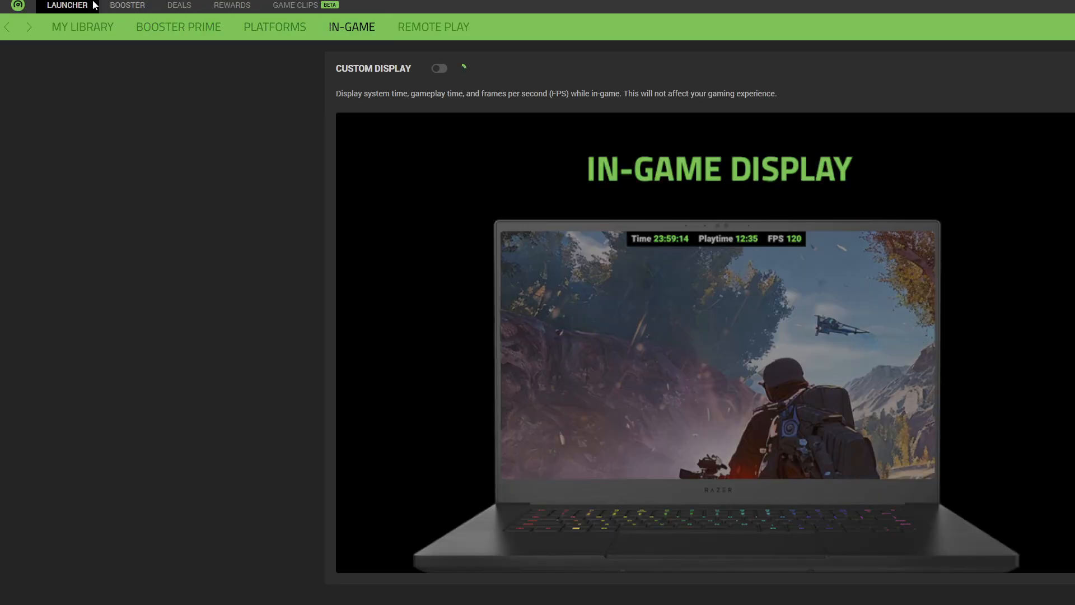
- Boost the system with Game Booster and clean the scanned junk files with System Clean
{"action": "left_click", "coordinate": [126, 7]}
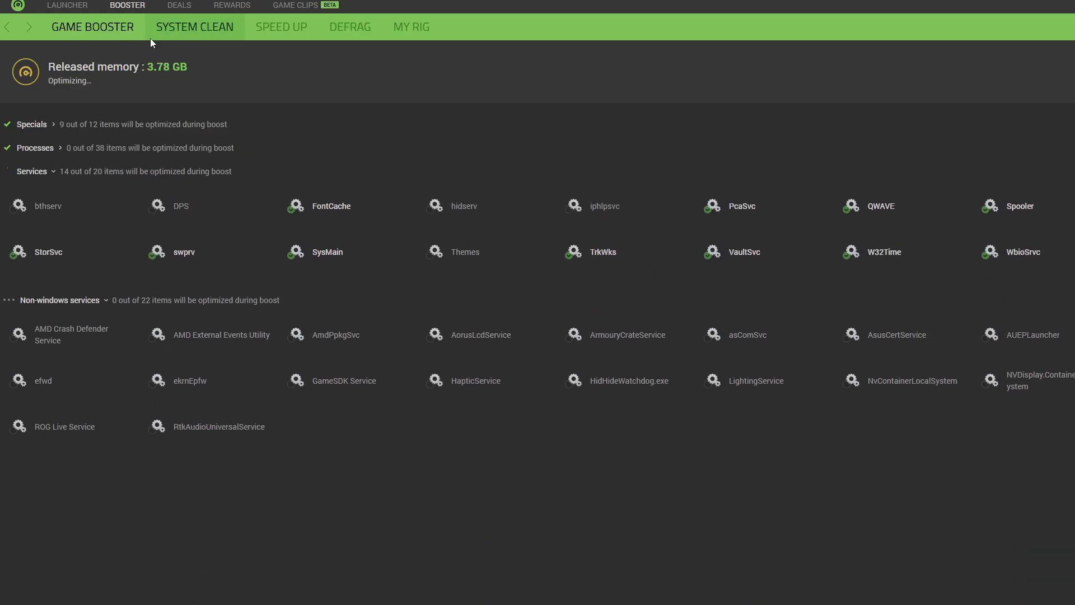
{"action": "left_click", "coordinate": [195, 27]}
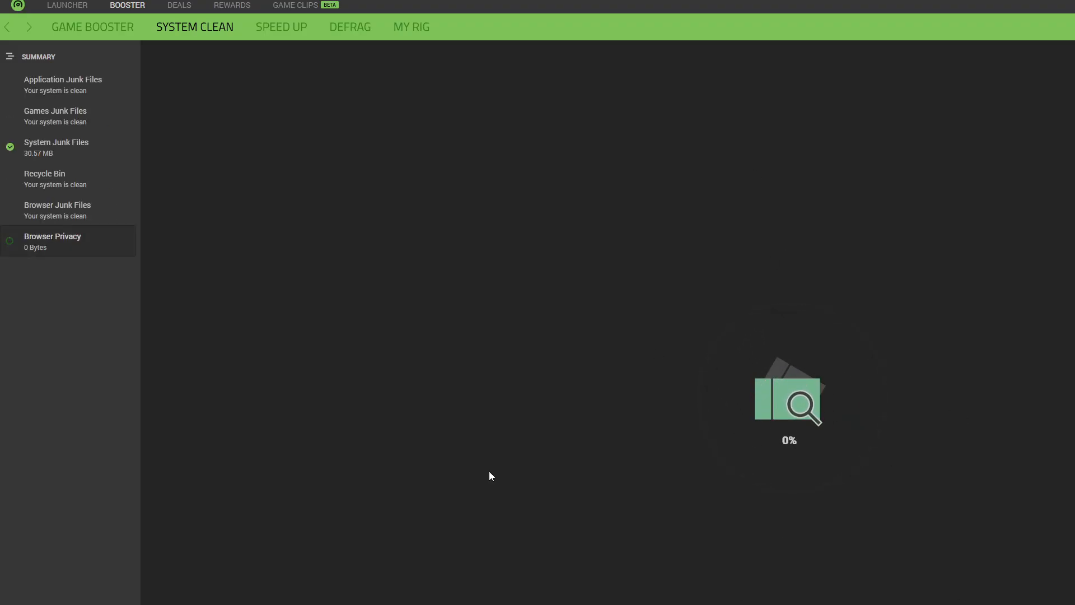
{"action": "left_click", "coordinate": [791, 604]}
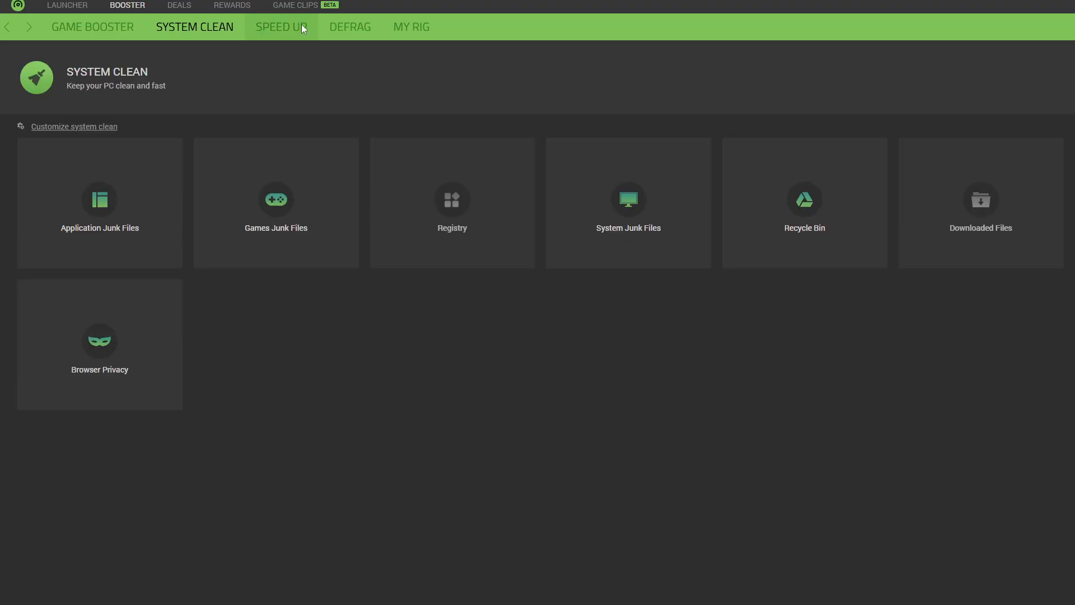
- Run the Speed Up optimization and look through its disk cache, desktop menu, file system and network items
{"action": "left_click", "coordinate": [287, 26]}
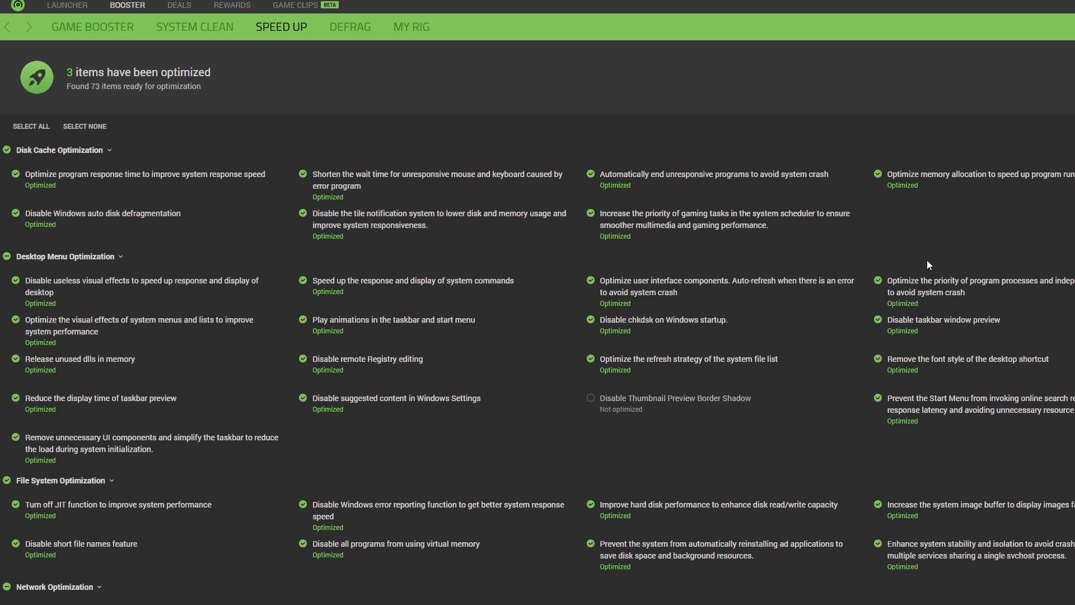
{"action": "scroll", "coordinate": [699, 327], "scroll_direction": "down", "scroll_amount": 3}
{"action": "scroll", "coordinate": [623, 300], "scroll_direction": "up", "scroll_amount": 3}
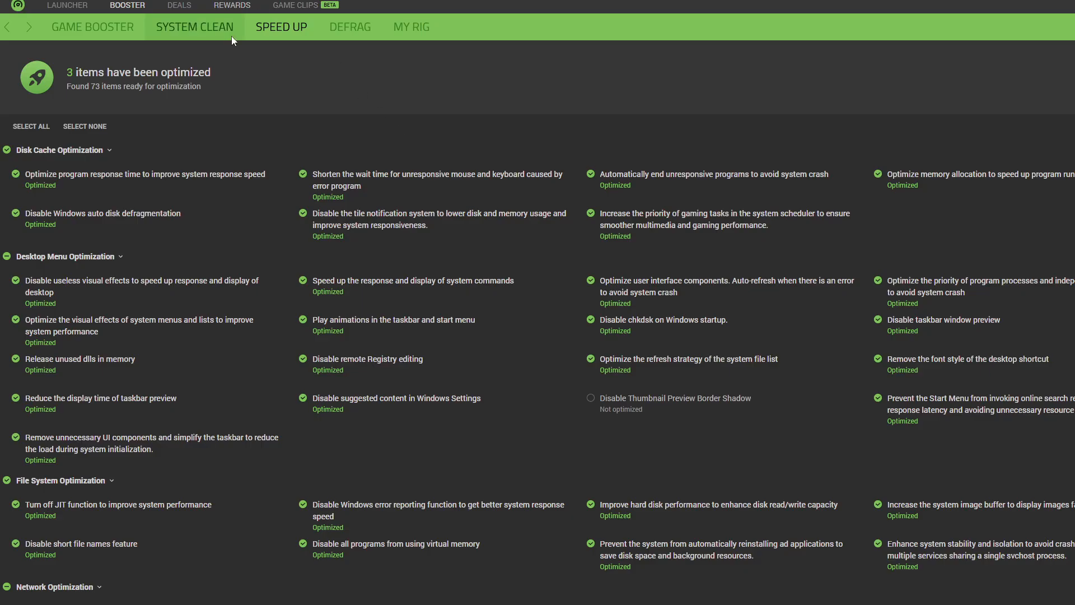
{"action": "left_click", "coordinate": [242, 25]}
{"action": "left_click", "coordinate": [256, 25]}
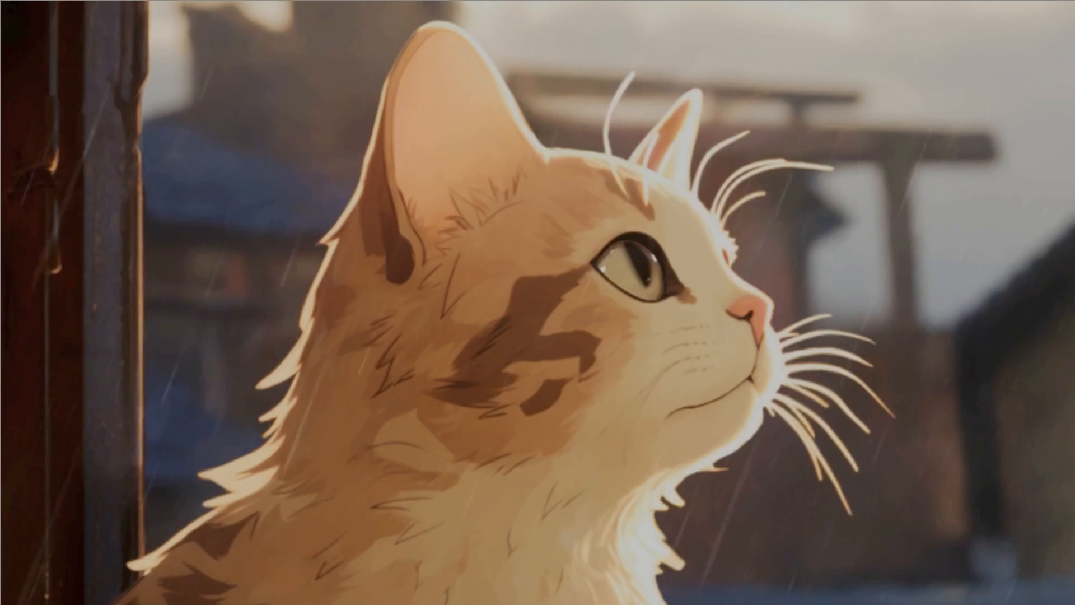
- Check the tweak notes in Notepad, then open NVIDIA Control Panel in a maximized window on the Manage 3D Settings page
{"action": "key", "text": "super"}
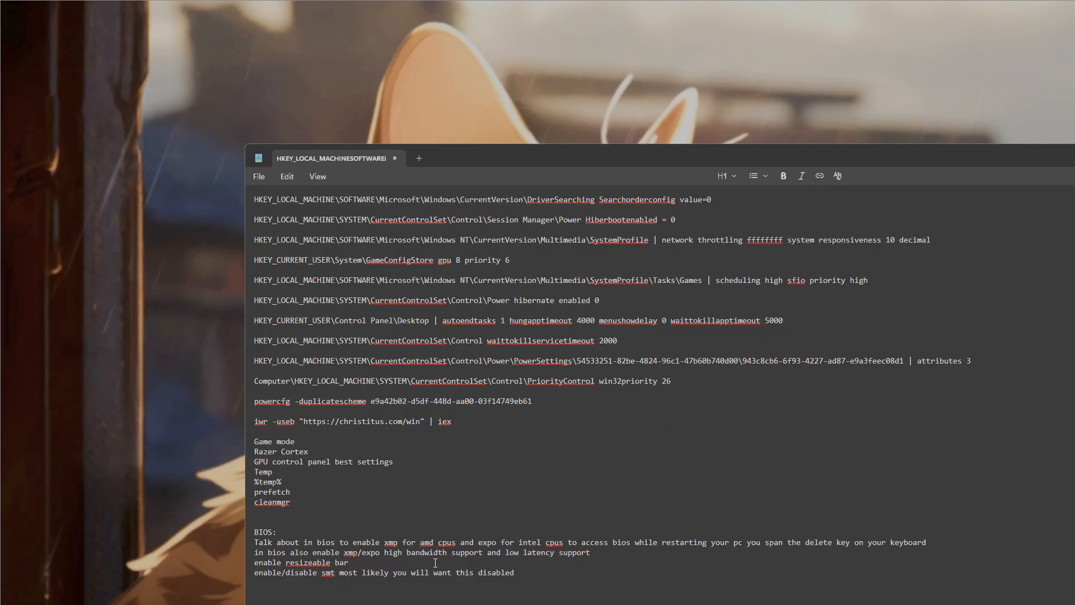
{"action": "left_click", "coordinate": [345, 480]}
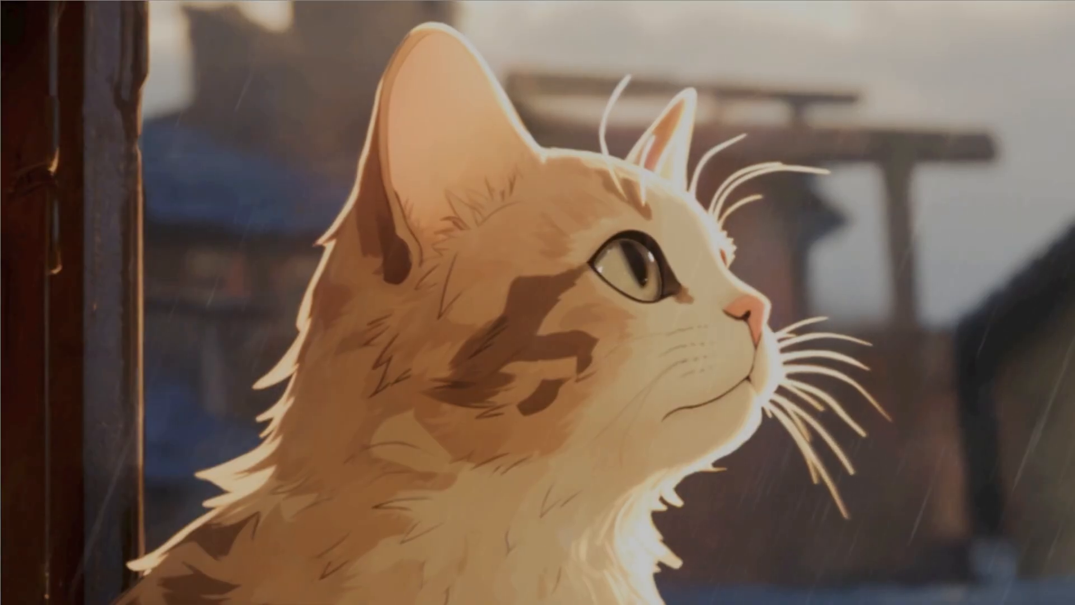
{"action": "key", "text": "super"}
{"action": "type", "text": "nvIDIA App"}
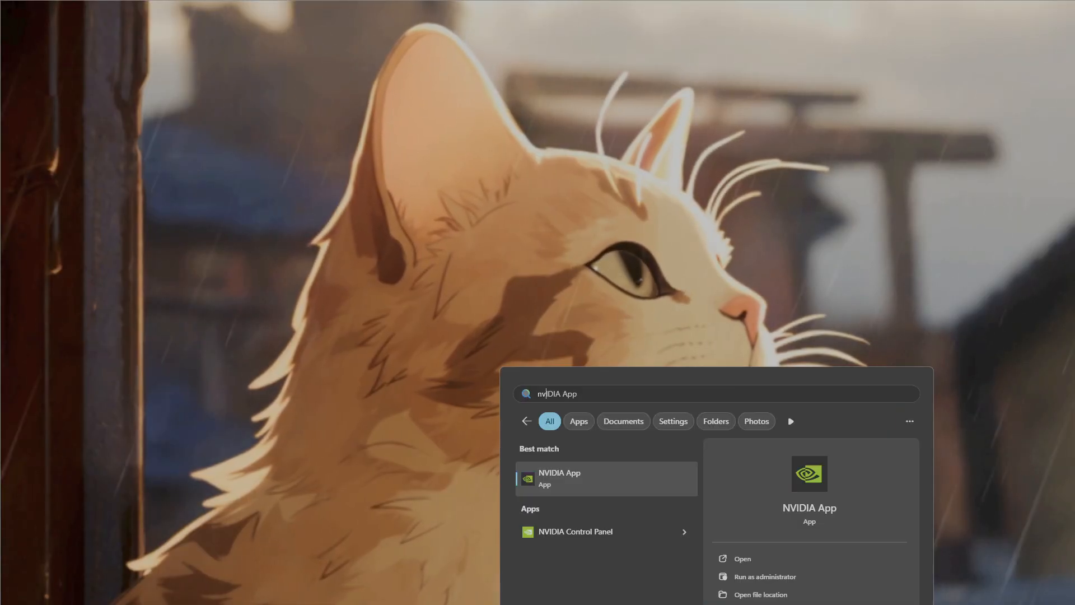
{"action": "left_click", "coordinate": [616, 530]}
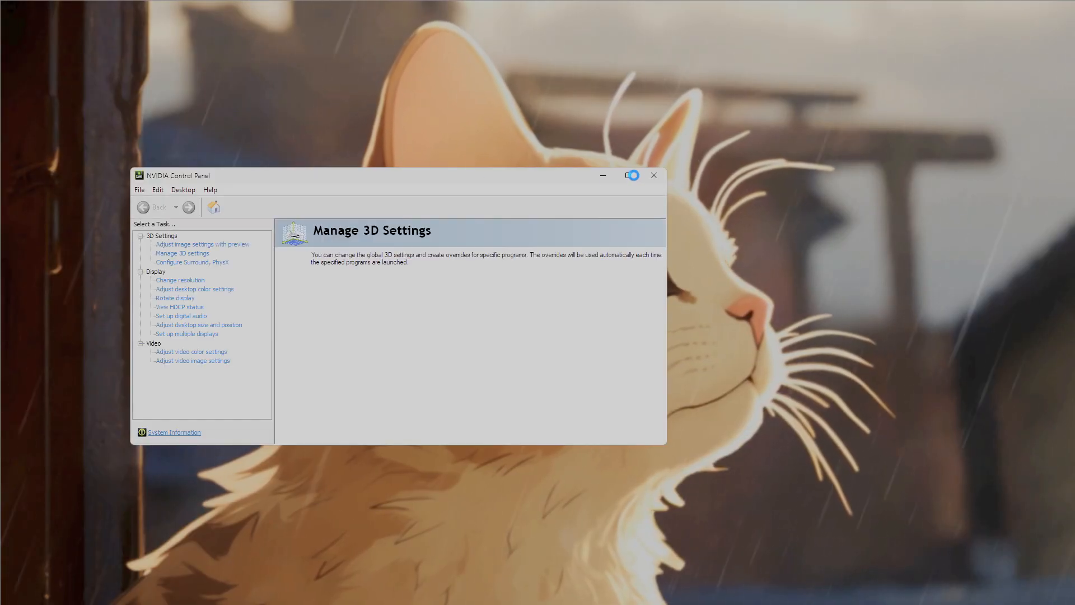
{"action": "left_click", "coordinate": [628, 176]}
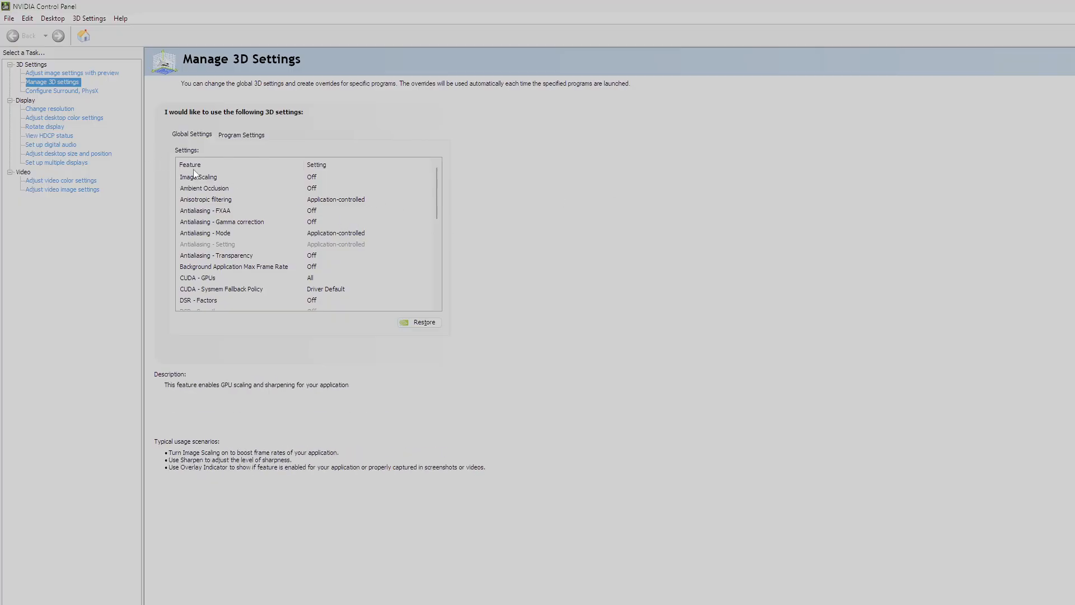
- Review the full list of global 3D settings, from Image Scaling to Vulkan/OpenGL present method
{"action": "scroll", "coordinate": [257, 187], "scroll_direction": "down", "scroll_amount": 3}
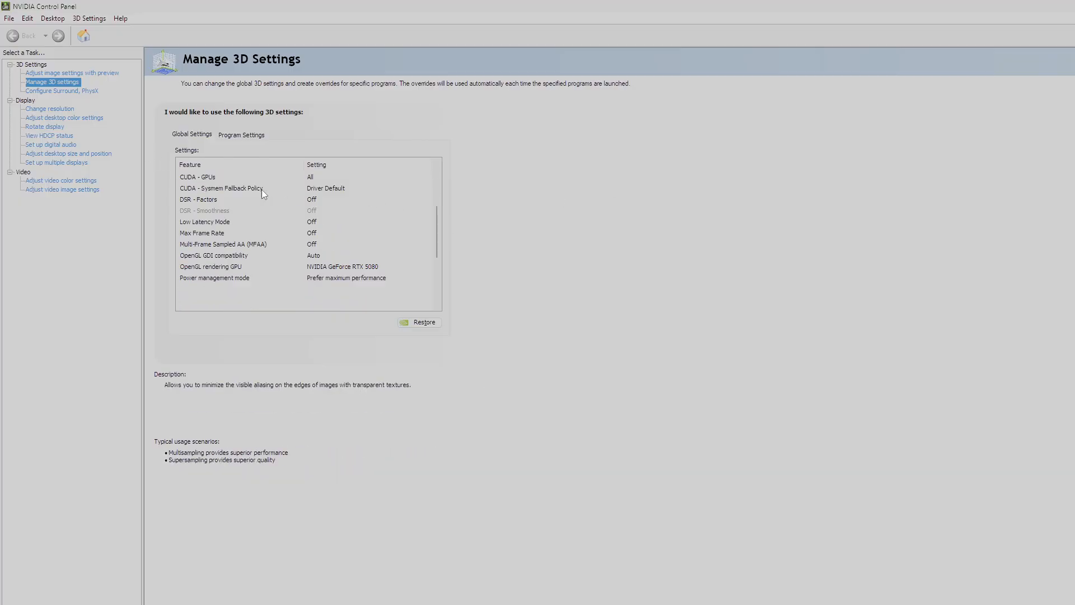
{"action": "scroll", "coordinate": [261, 189], "scroll_direction": "up", "scroll_amount": 3}
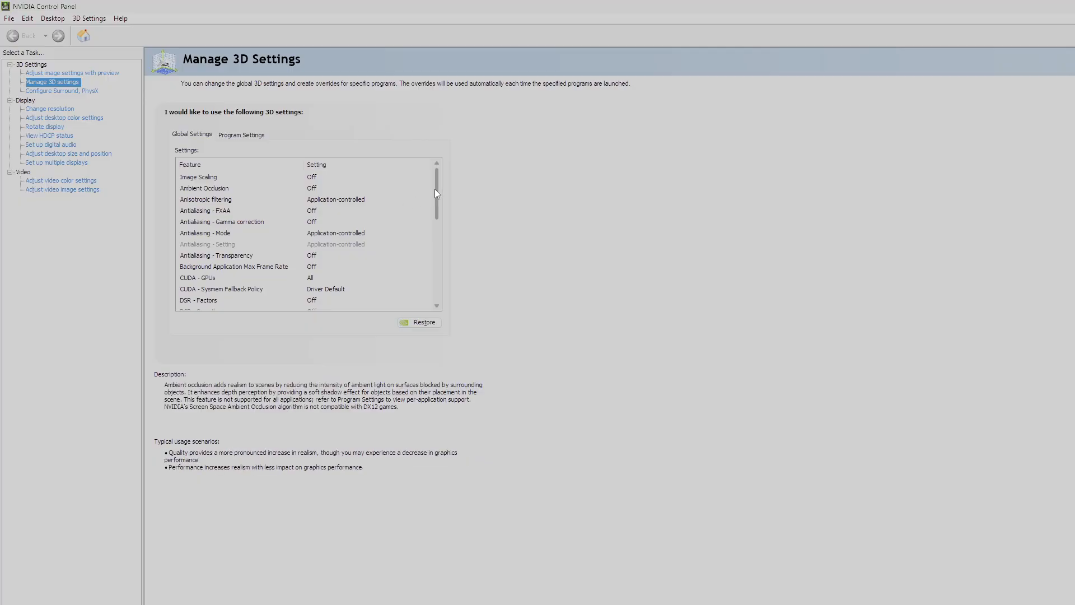
{"action": "left_click_drag", "start_coordinate": [435, 189], "coordinate": [492, 270]}
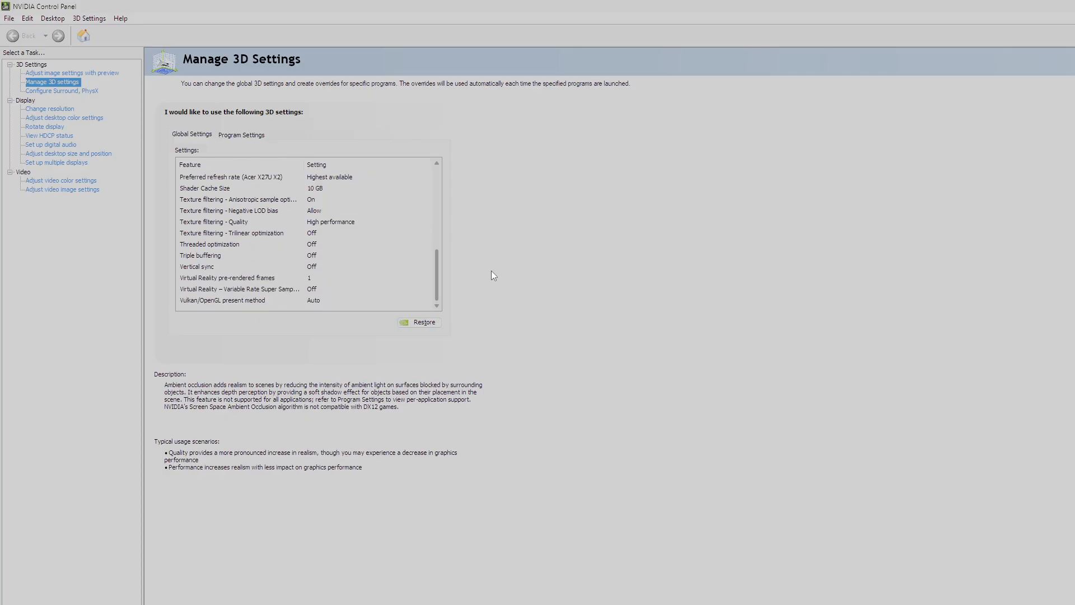
{"action": "left_click_drag", "start_coordinate": [517, 310], "coordinate": [542, 436]}
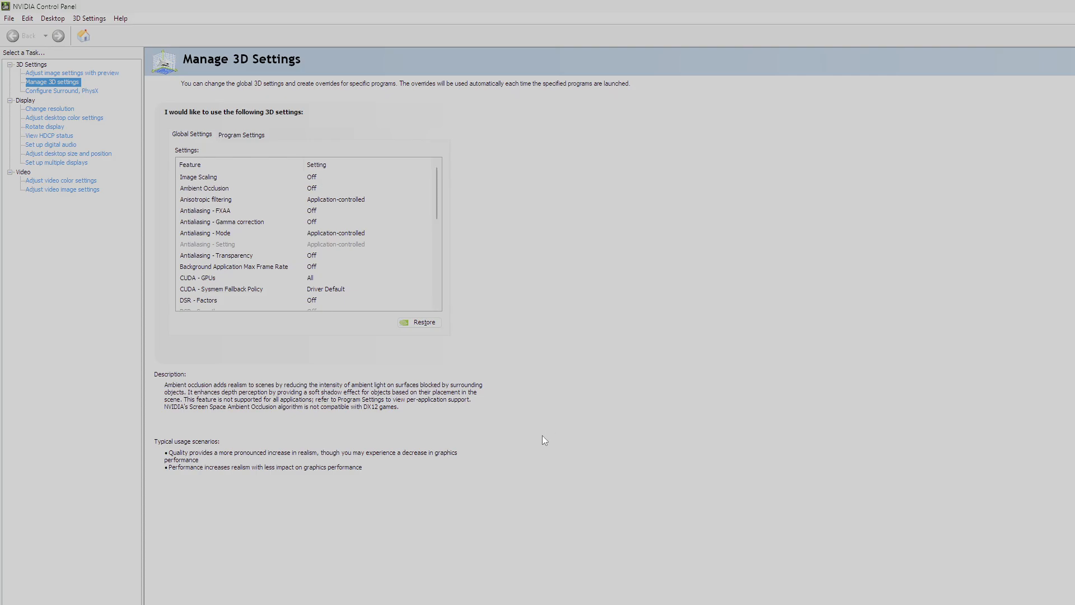
{"action": "scroll", "coordinate": [368, 249], "scroll_direction": "down", "scroll_amount": 7}
{"action": "scroll", "coordinate": [368, 248], "scroll_direction": "up", "scroll_amount": 2}
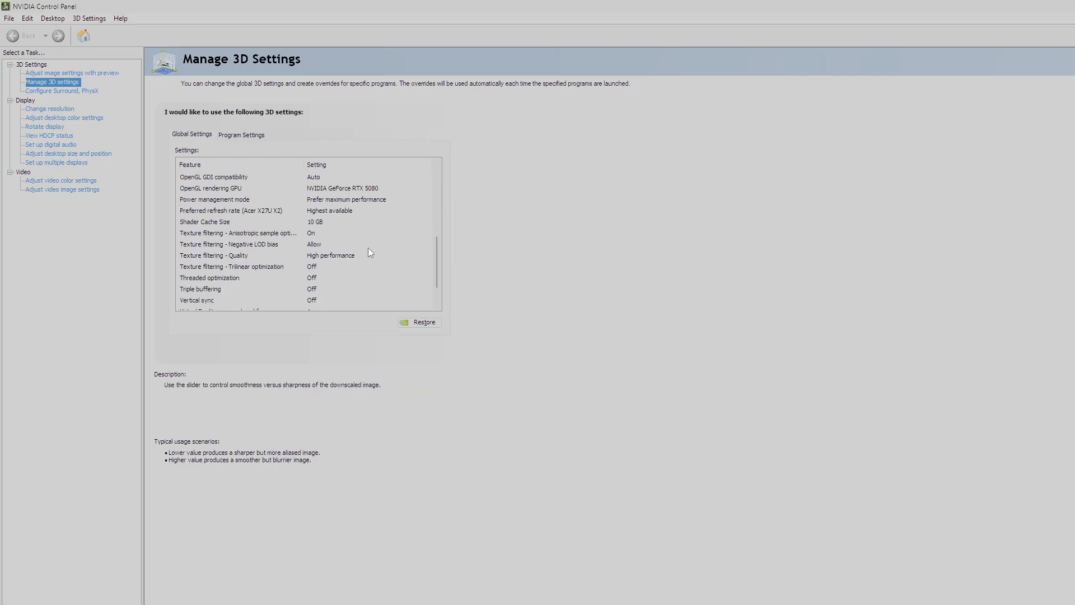
{"action": "scroll", "coordinate": [368, 248], "scroll_direction": "down", "scroll_amount": 2}
{"action": "scroll", "coordinate": [368, 248], "scroll_direction": "up", "scroll_amount": 3}
{"action": "scroll", "coordinate": [368, 248], "scroll_direction": "down", "scroll_amount": 3}
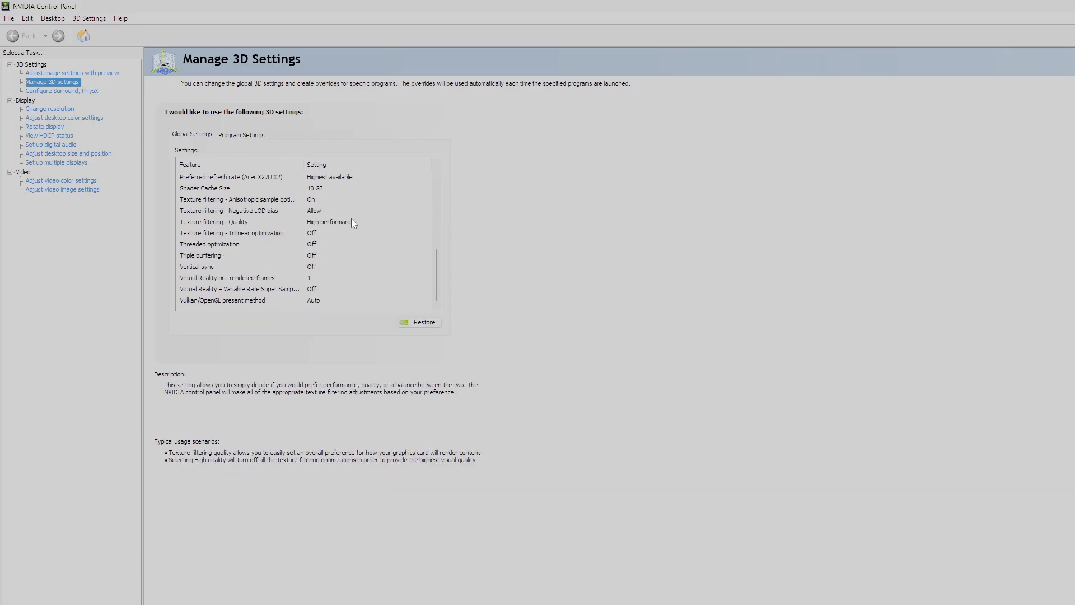
- Check the available options for Texture filtering - Quality and keep High performance
{"action": "left_click", "coordinate": [337, 223]}
{"action": "left_click", "coordinate": [336, 223]}
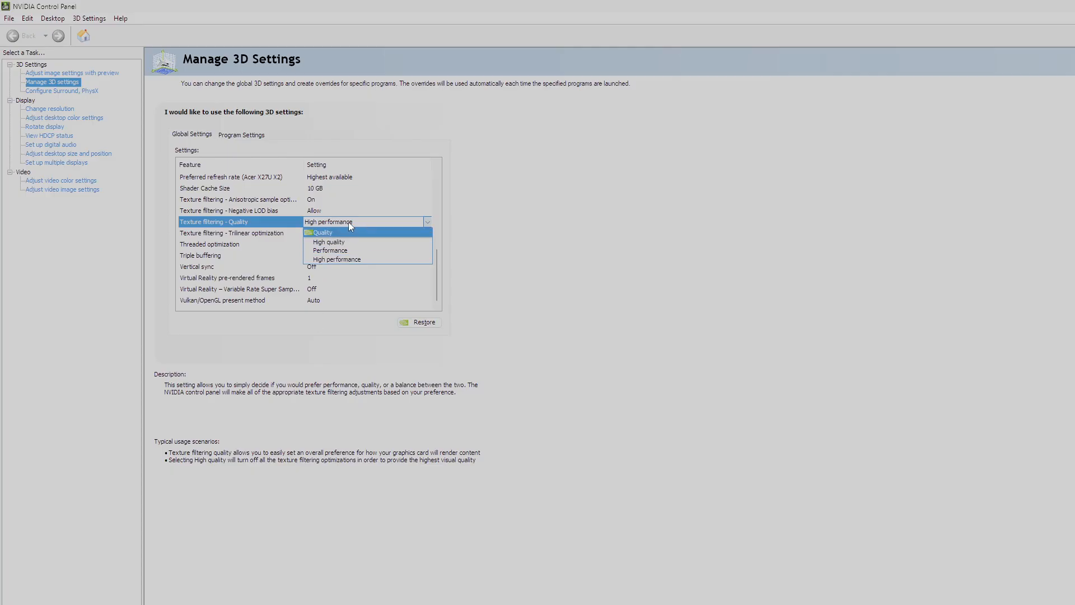
{"action": "left_click", "coordinate": [349, 222]}
- Set Power management mode to Prefer maximum performance in the global 3D settings
{"action": "scroll", "coordinate": [330, 219], "scroll_direction": "up", "scroll_amount": 1}
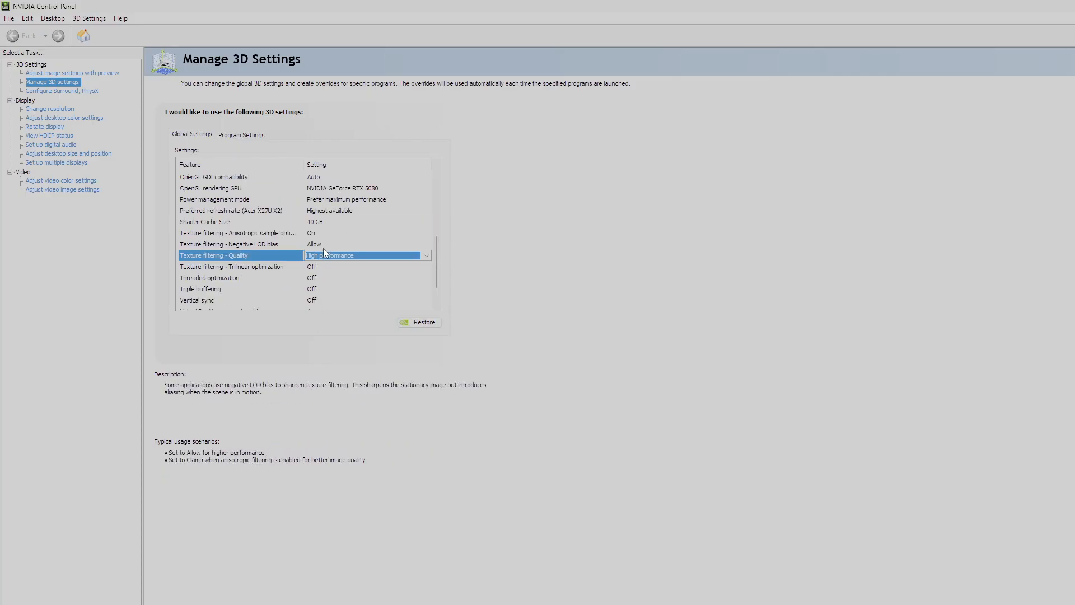
{"action": "scroll", "coordinate": [330, 227], "scroll_direction": "up", "scroll_amount": 6}
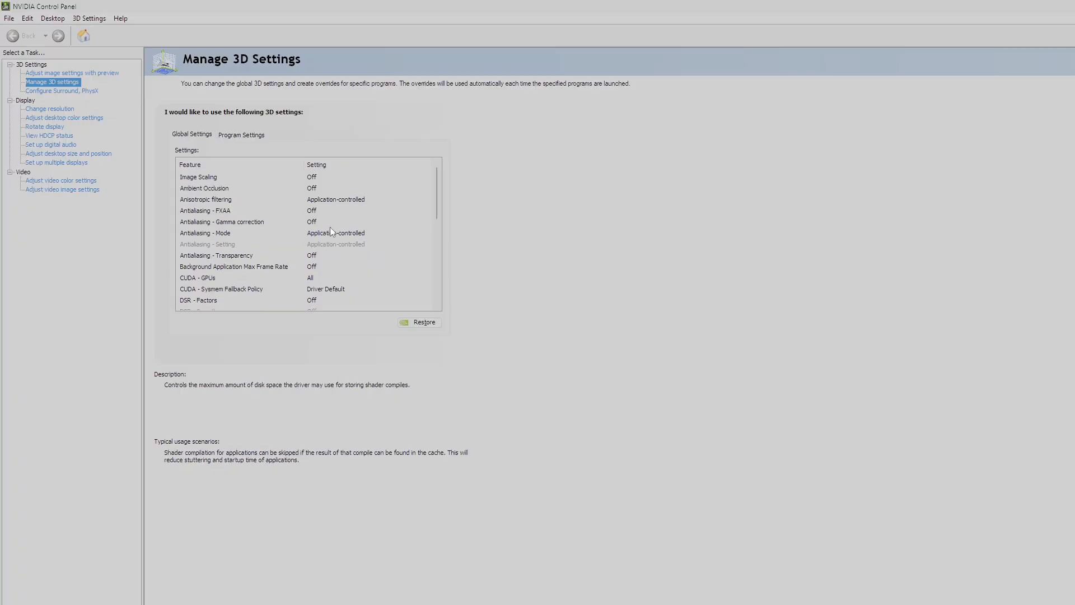
{"action": "scroll", "coordinate": [330, 228], "scroll_direction": "down", "scroll_amount": 4}
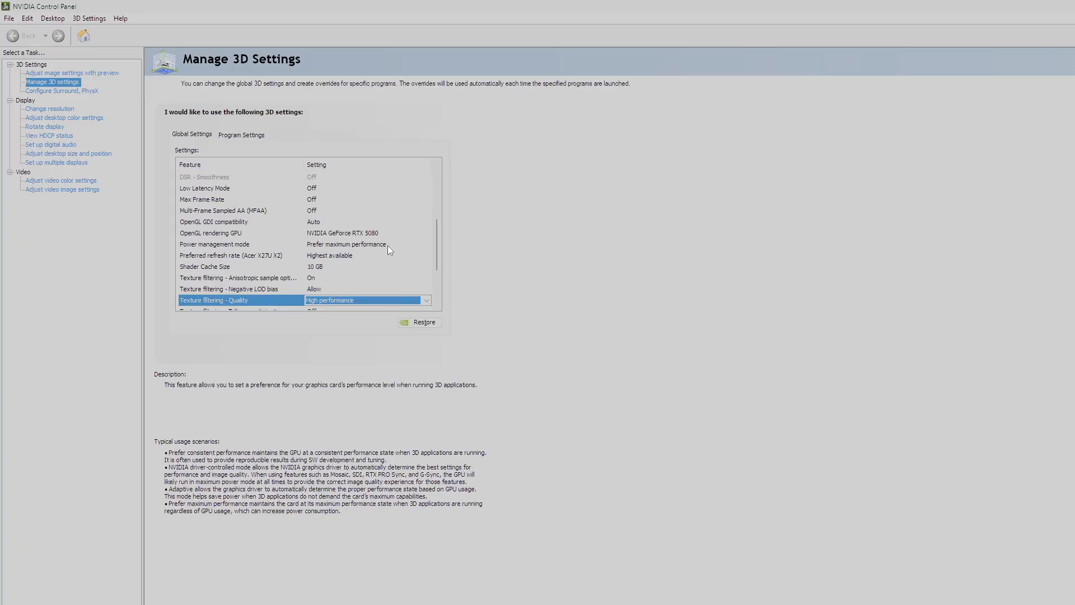
{"action": "left_click", "coordinate": [375, 245]}
{"action": "left_click", "coordinate": [359, 245]}
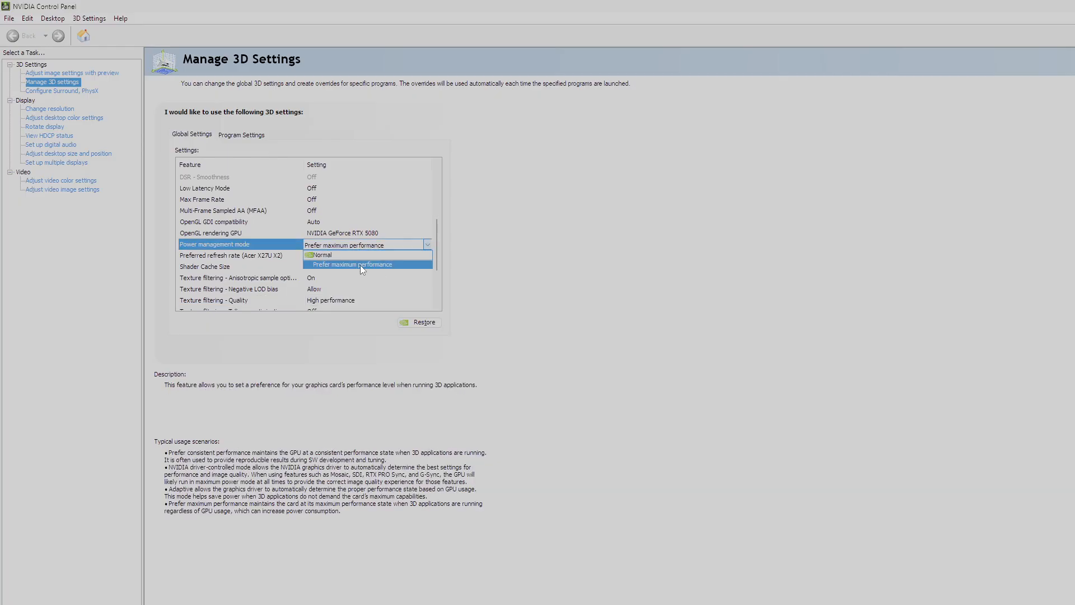
{"action": "left_click", "coordinate": [361, 265]}
- Look again at the Texture filtering - Quality setting, leaving it on High performance
{"action": "scroll", "coordinate": [352, 265], "scroll_direction": "down", "scroll_amount": 3}
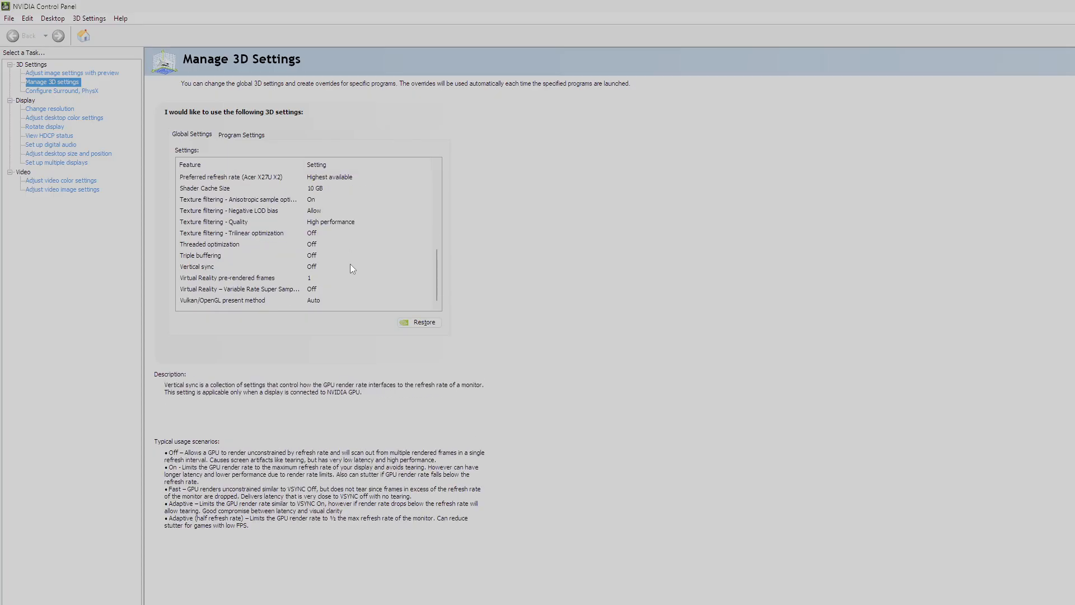
{"action": "left_click", "coordinate": [348, 222]}
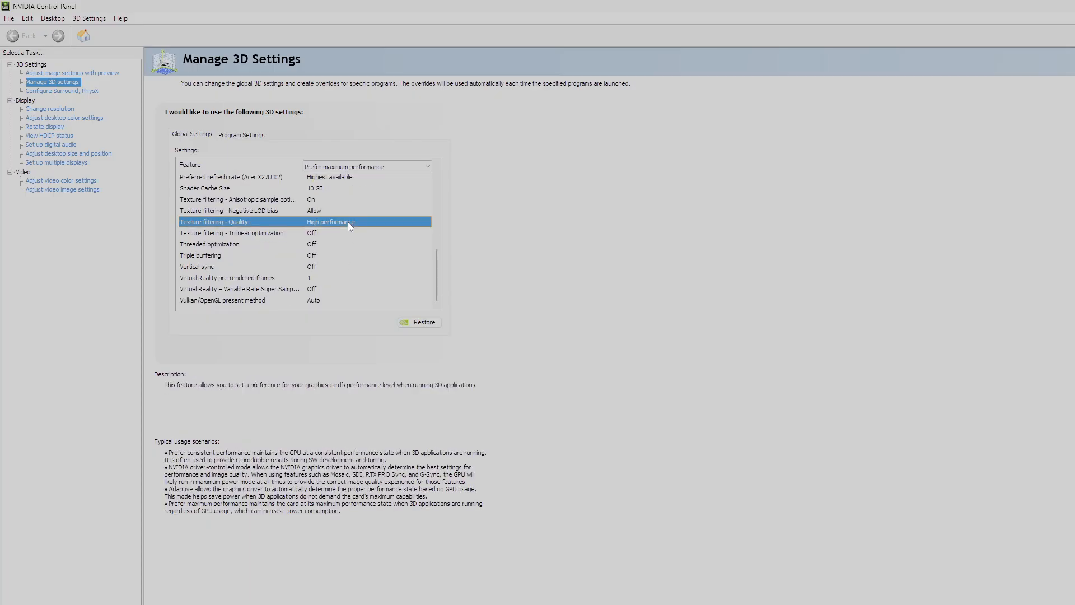
{"action": "left_click", "coordinate": [348, 222]}
{"action": "left_click", "coordinate": [348, 221]}
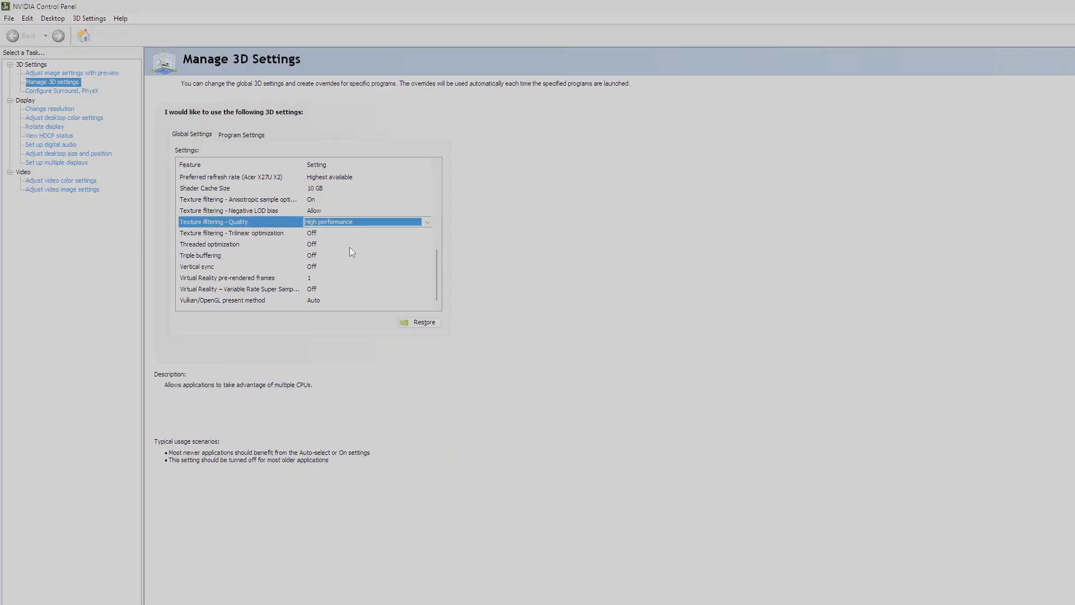
- Set Low Latency Mode to Ultra in the global 3D settings
{"action": "scroll", "coordinate": [349, 248], "scroll_direction": "up", "scroll_amount": 5}
{"action": "scroll", "coordinate": [350, 247], "scroll_direction": "up", "scroll_amount": 2}
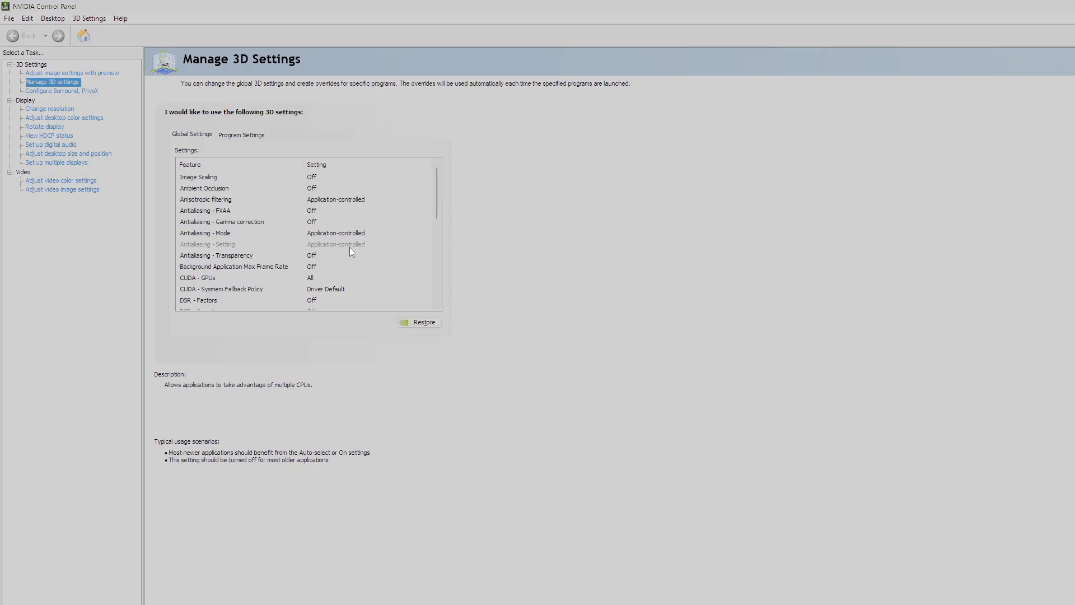
{"action": "scroll", "coordinate": [349, 247], "scroll_direction": "down", "scroll_amount": 3}
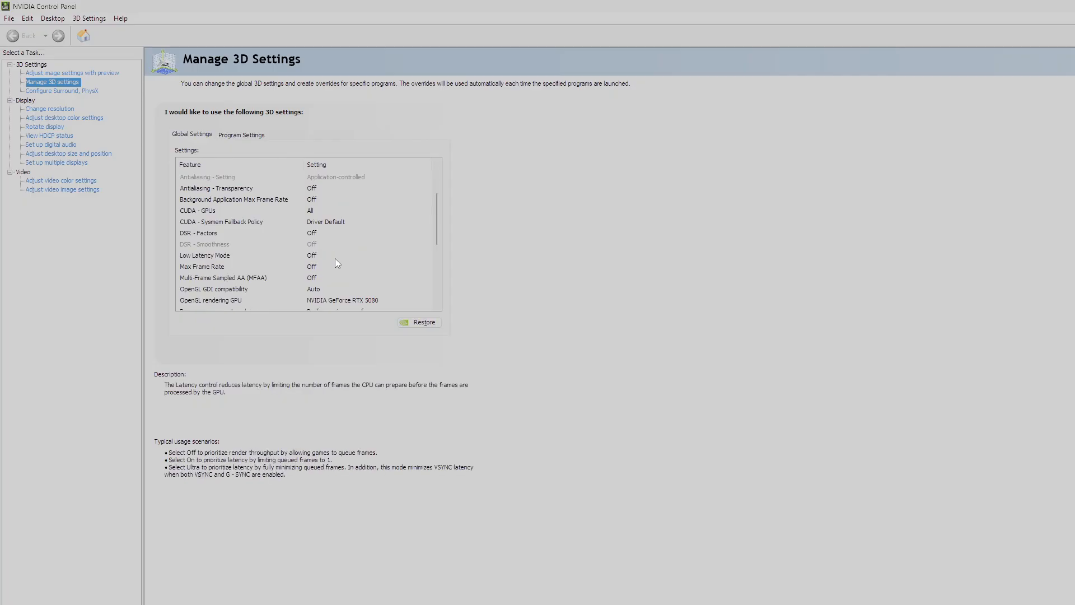
{"action": "left_click", "coordinate": [325, 256]}
{"action": "left_click", "coordinate": [325, 255]}
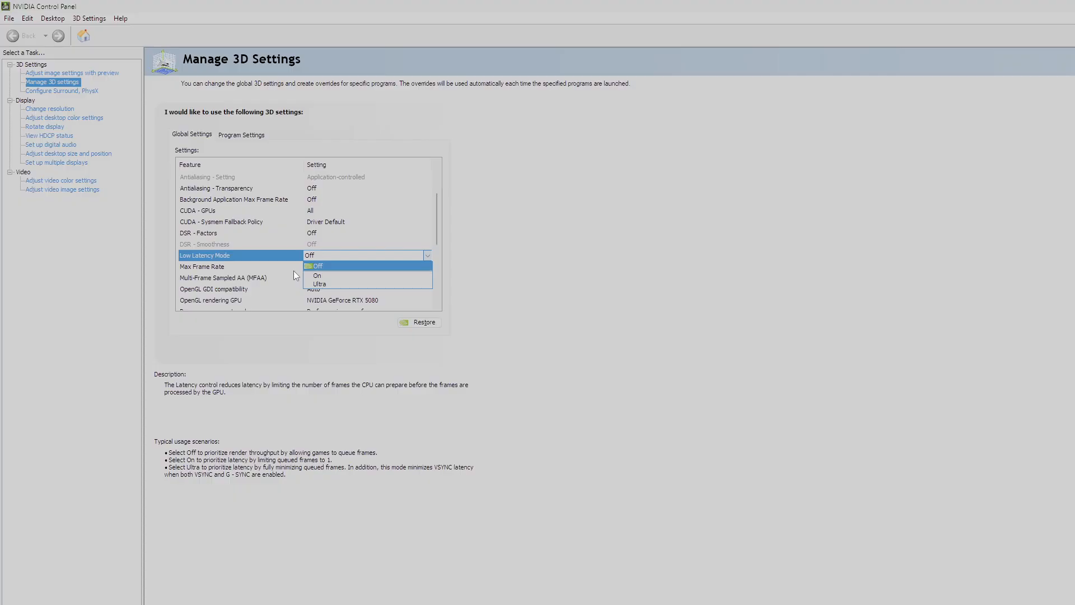
{"action": "left_click", "coordinate": [332, 283]}
{"action": "scroll", "coordinate": [331, 275], "scroll_direction": "up", "scroll_amount": 2}
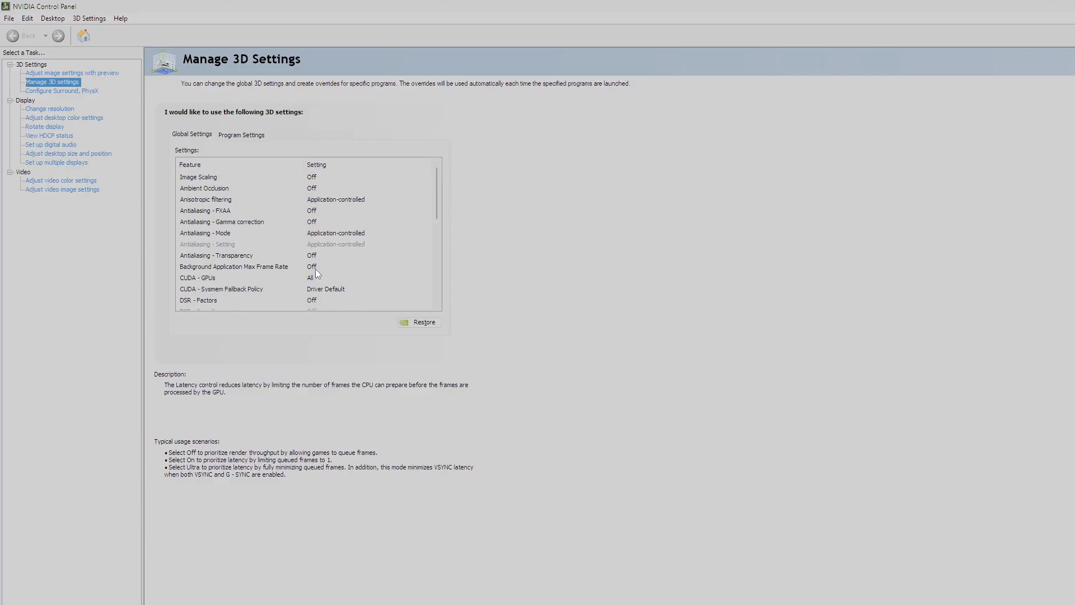
{"action": "scroll", "coordinate": [330, 283], "scroll_direction": "down", "scroll_amount": 1}
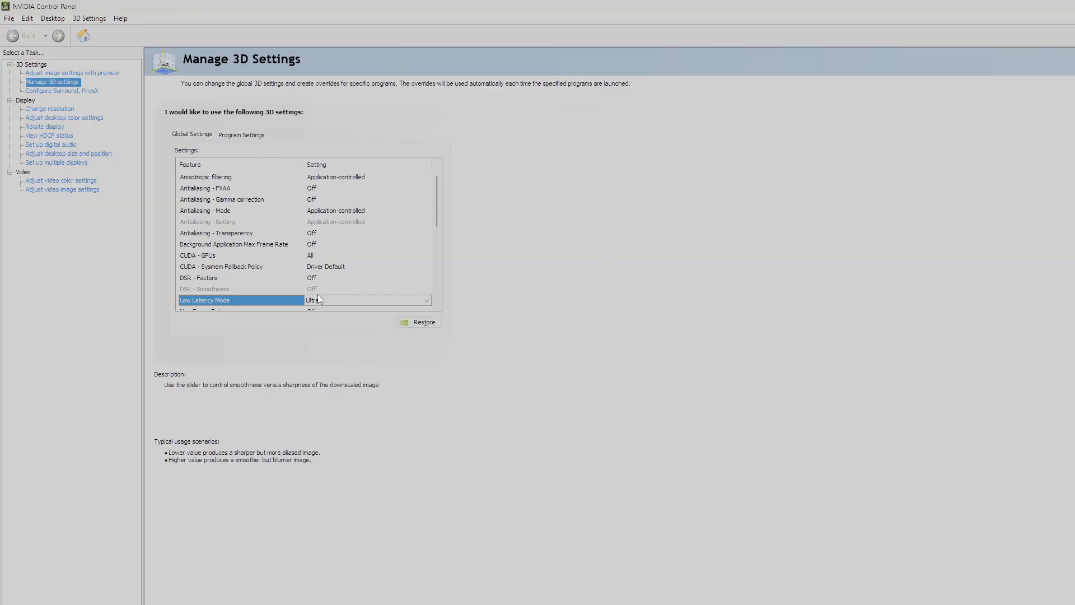
- Review the global 3D settings list and recheck the Low Latency Mode options, keeping Ultra
{"action": "scroll", "coordinate": [308, 291], "scroll_direction": "up", "scroll_amount": 1}
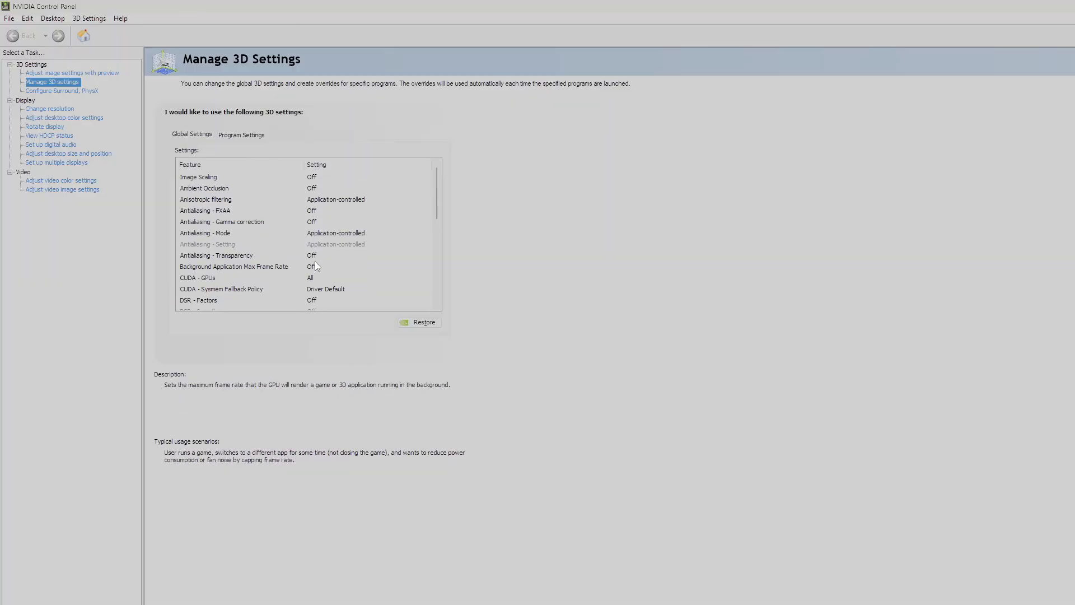
{"action": "scroll", "coordinate": [317, 242], "scroll_direction": "down", "scroll_amount": 4}
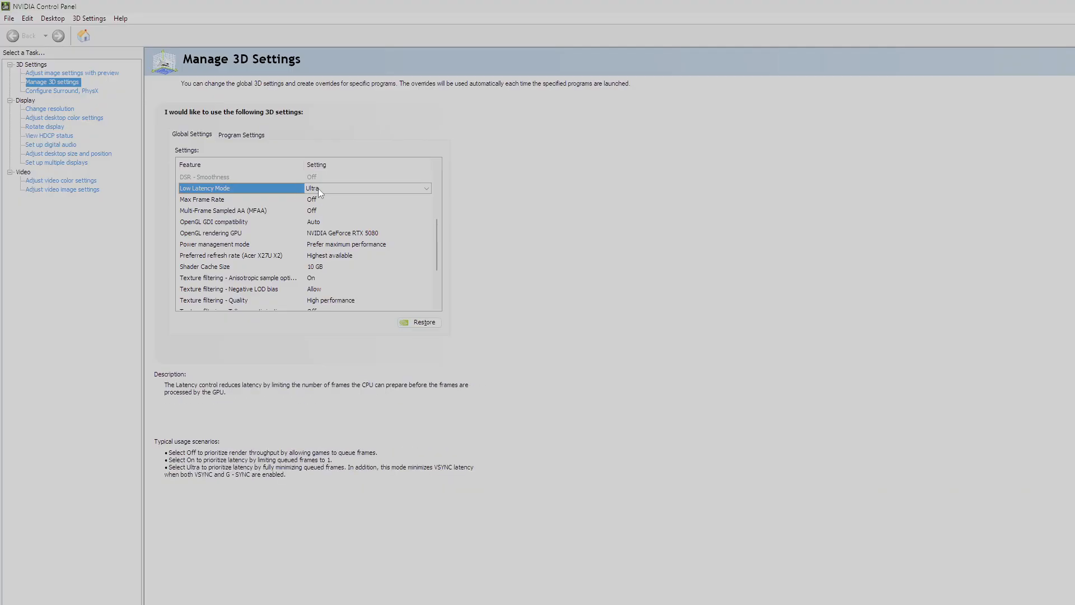
{"action": "scroll", "coordinate": [336, 280], "scroll_direction": "down", "scroll_amount": 2}
{"action": "scroll", "coordinate": [339, 246], "scroll_direction": "up", "scroll_amount": 1}
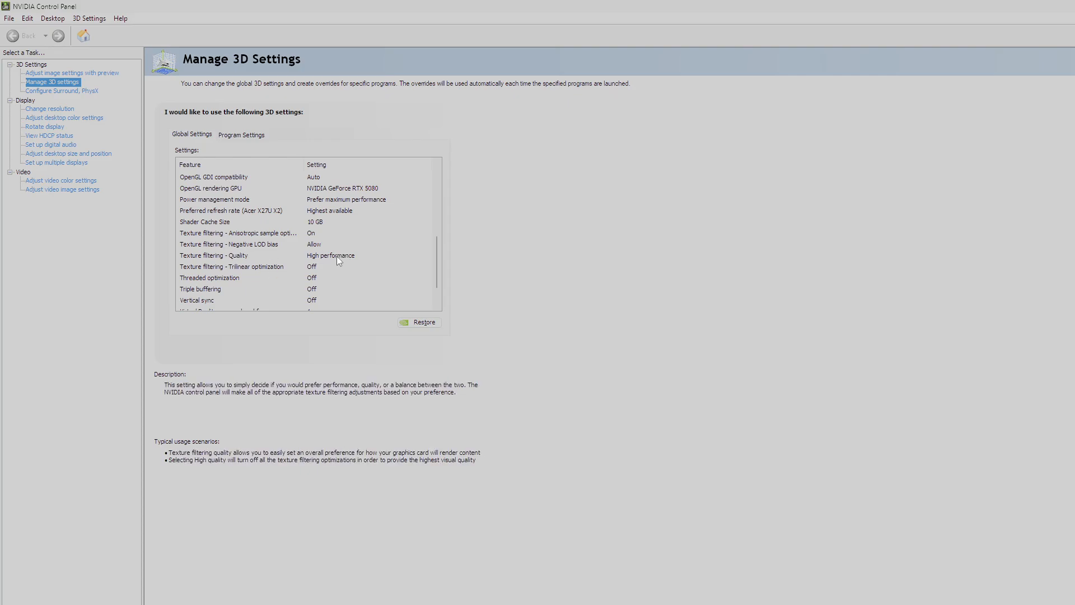
{"action": "scroll", "coordinate": [348, 256], "scroll_direction": "up", "scroll_amount": 4}
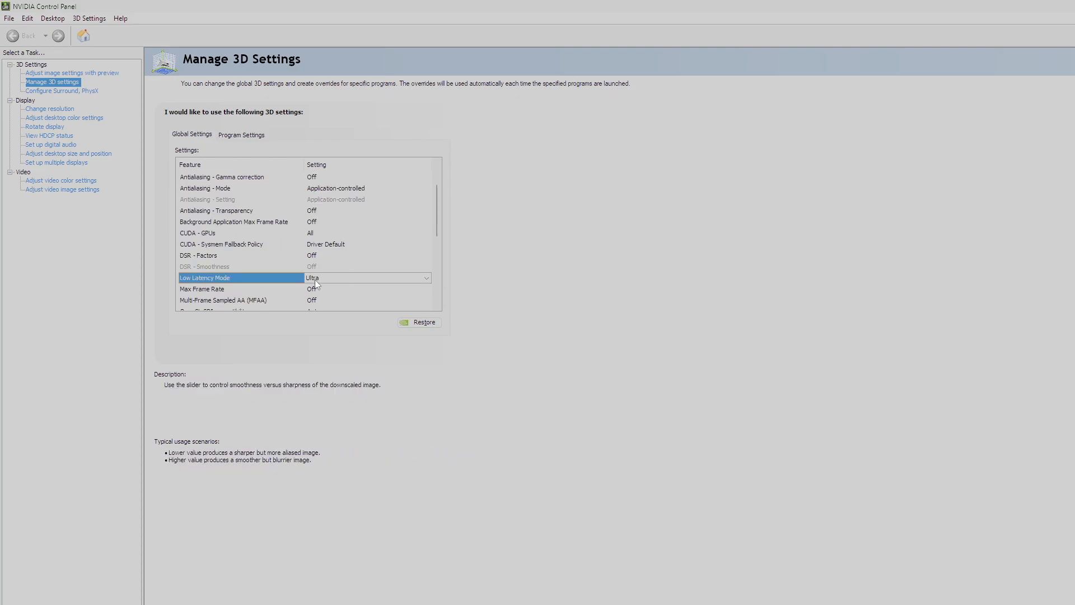
{"action": "left_click", "coordinate": [345, 278]}
{"action": "left_click", "coordinate": [333, 307]}
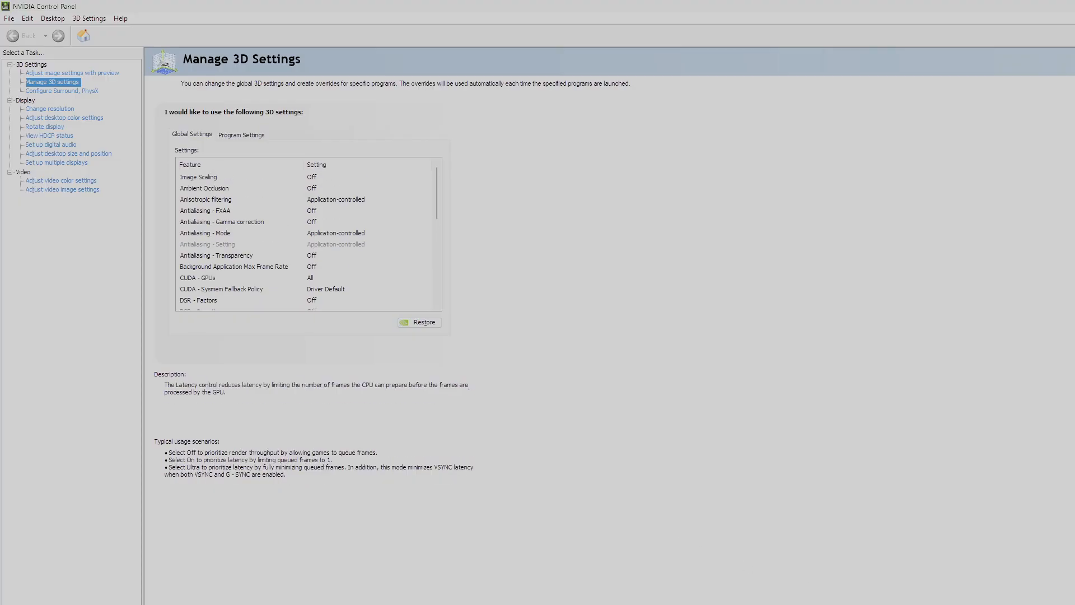
{"action": "scroll", "coordinate": [293, 286], "scroll_direction": "up", "scroll_amount": 2}
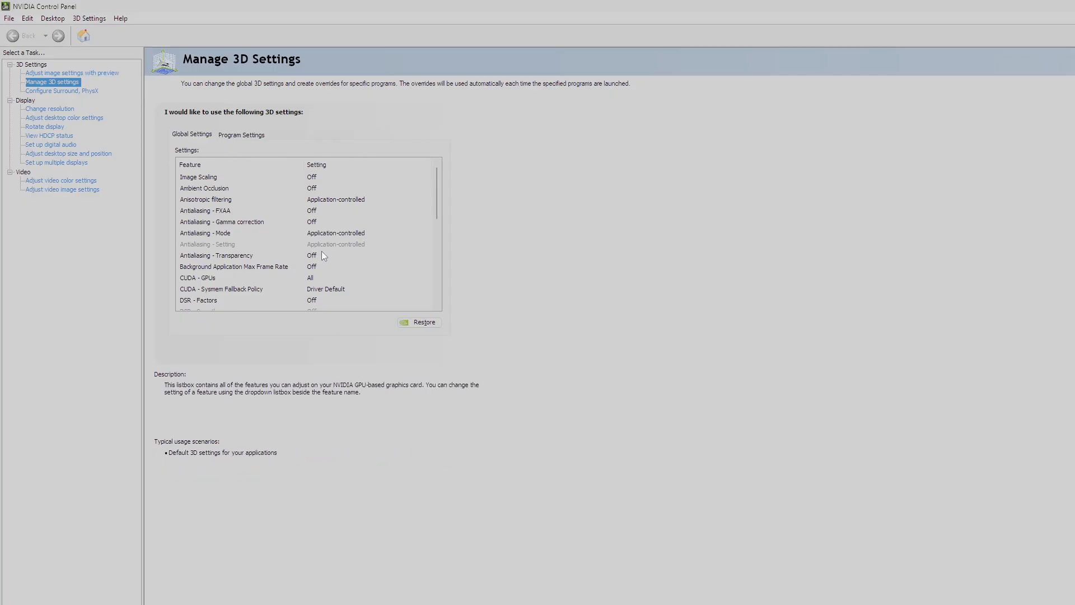
{"action": "scroll", "coordinate": [327, 235], "scroll_direction": "down", "scroll_amount": 9}
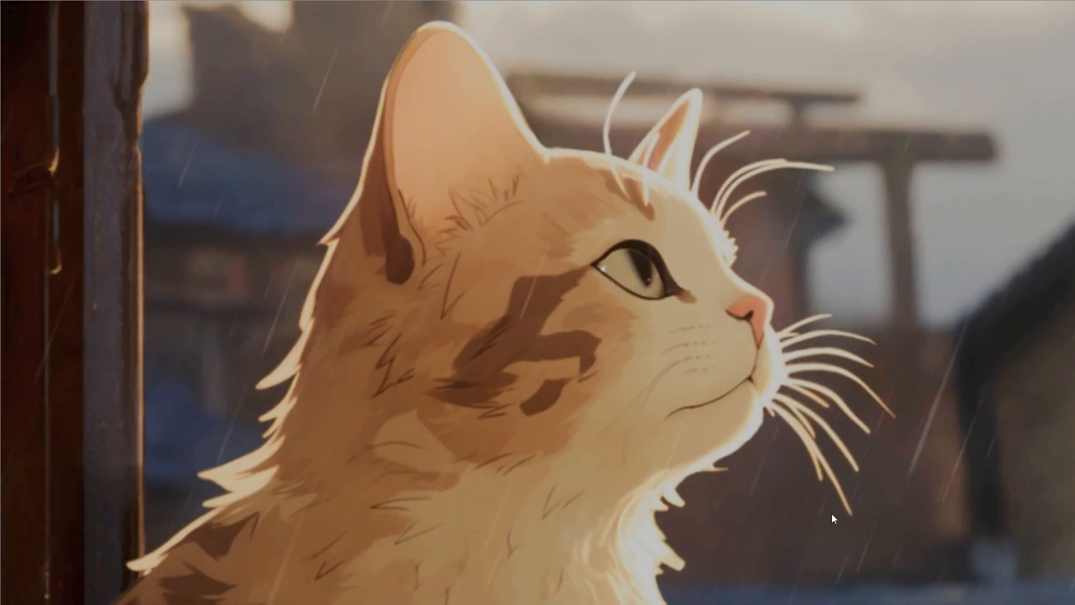
- Search Windows for Notepad and open it
{"action": "key", "text": "super"}
{"action": "type", "text": "notepad"}
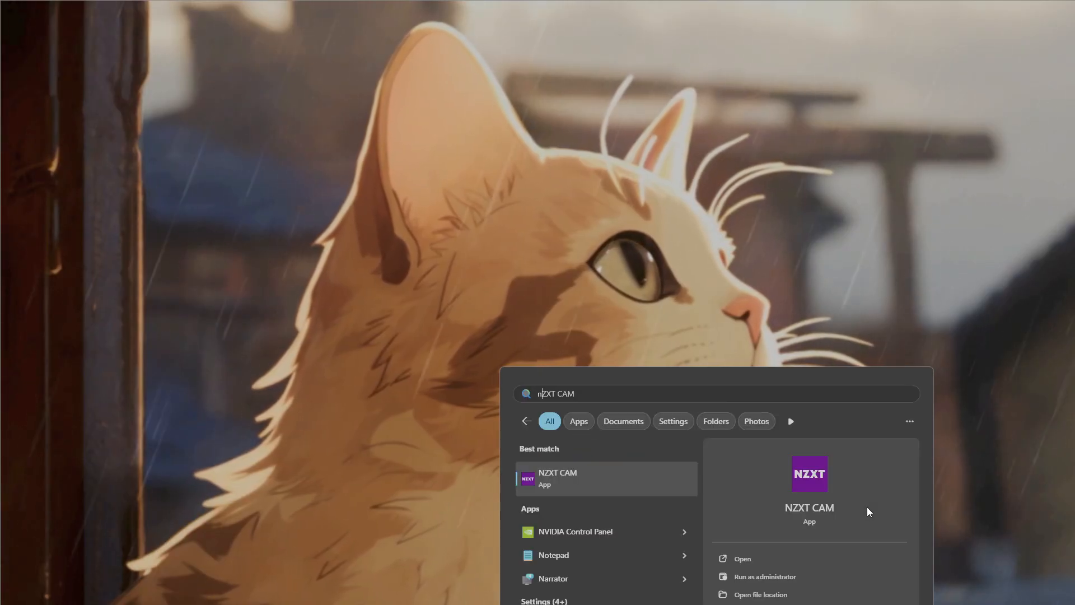
{"action": "key", "text": "Return"}
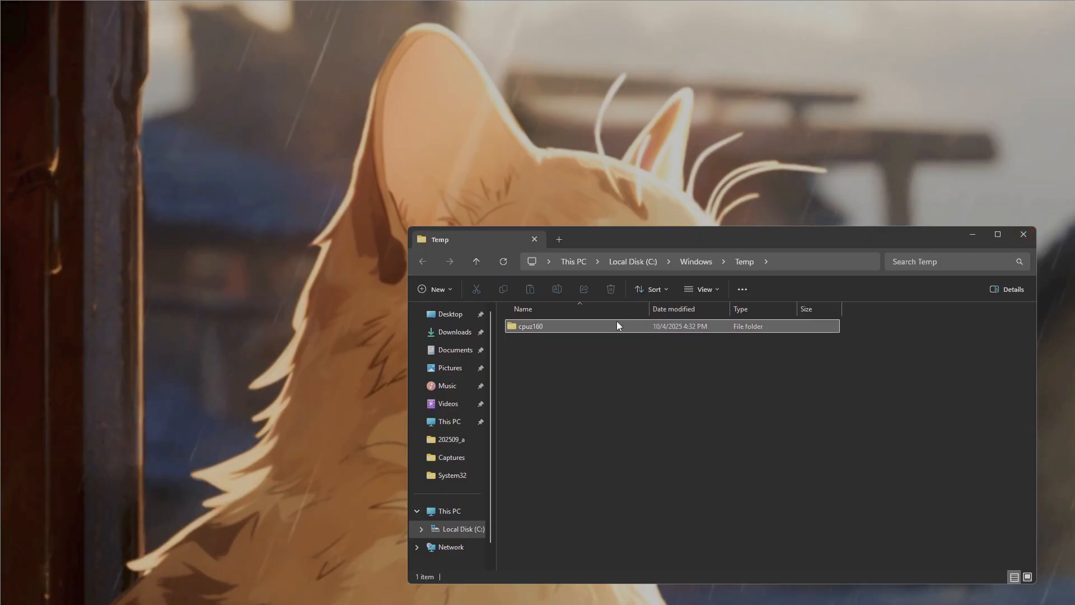
- Try to delete the cpuz160 folder from the Windows Temp folder on Local Disk (C:)
{"action": "left_click", "coordinate": [617, 322]}
{"action": "left_click", "coordinate": [675, 378]}
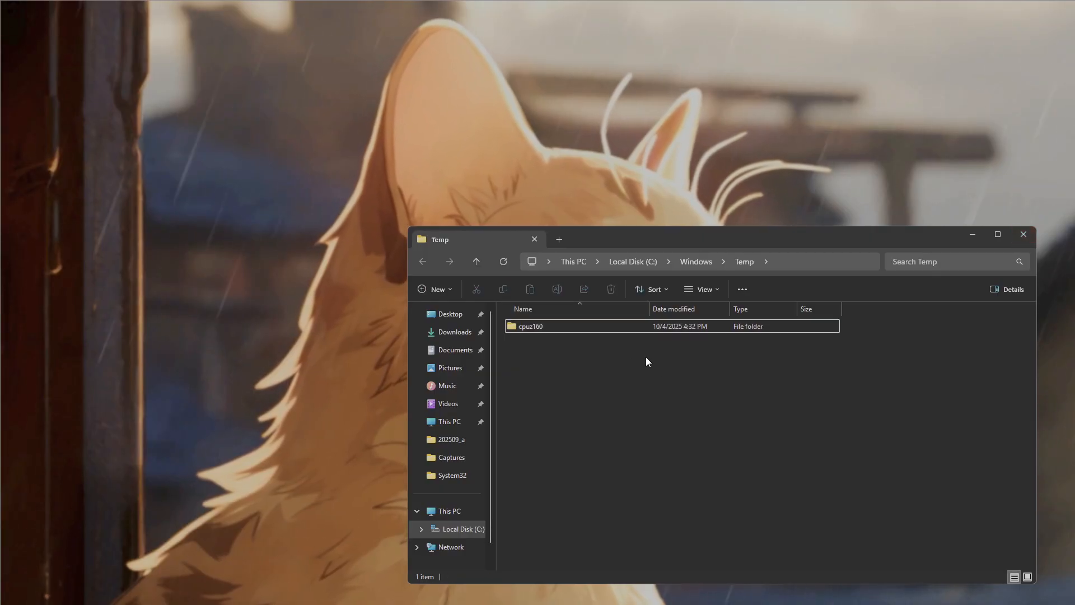
{"action": "left_click", "coordinate": [609, 326]}
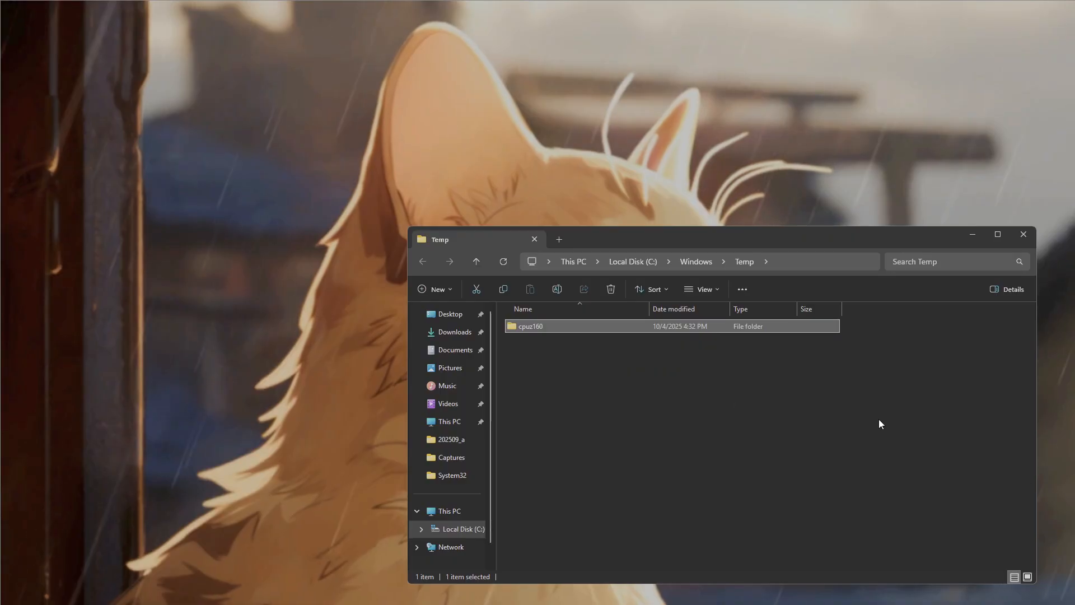
{"action": "left_click", "coordinate": [611, 289]}
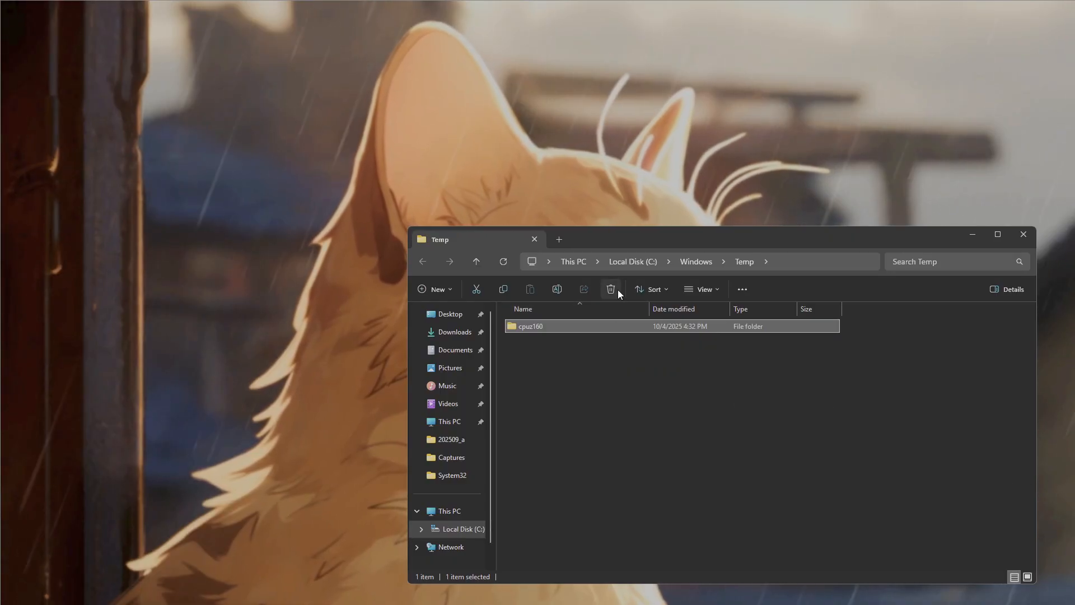
{"action": "left_click", "coordinate": [394, 362]}
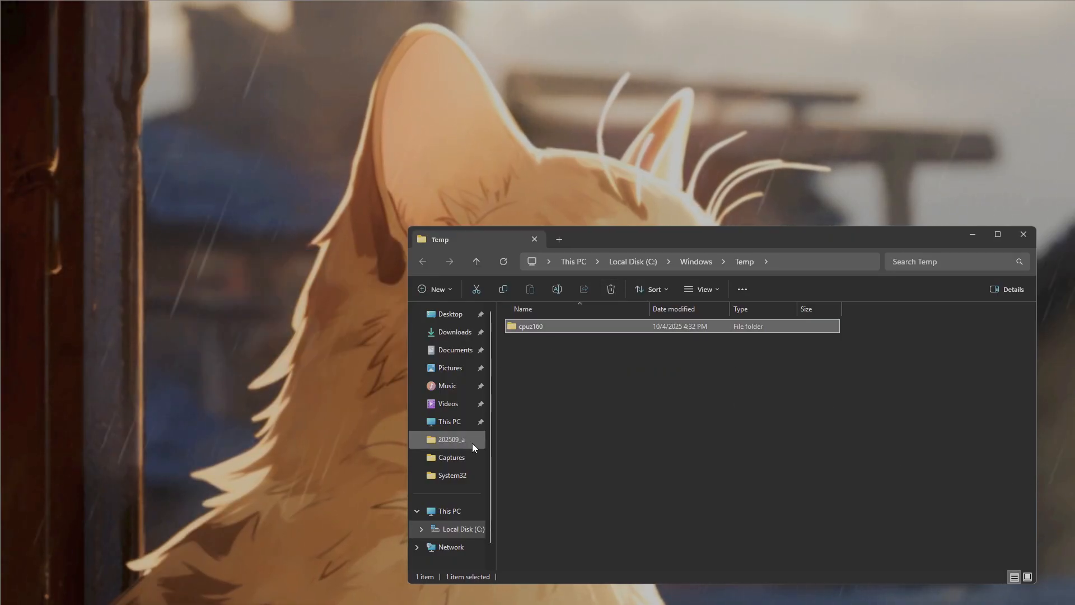
{"action": "left_click", "coordinate": [684, 480]}
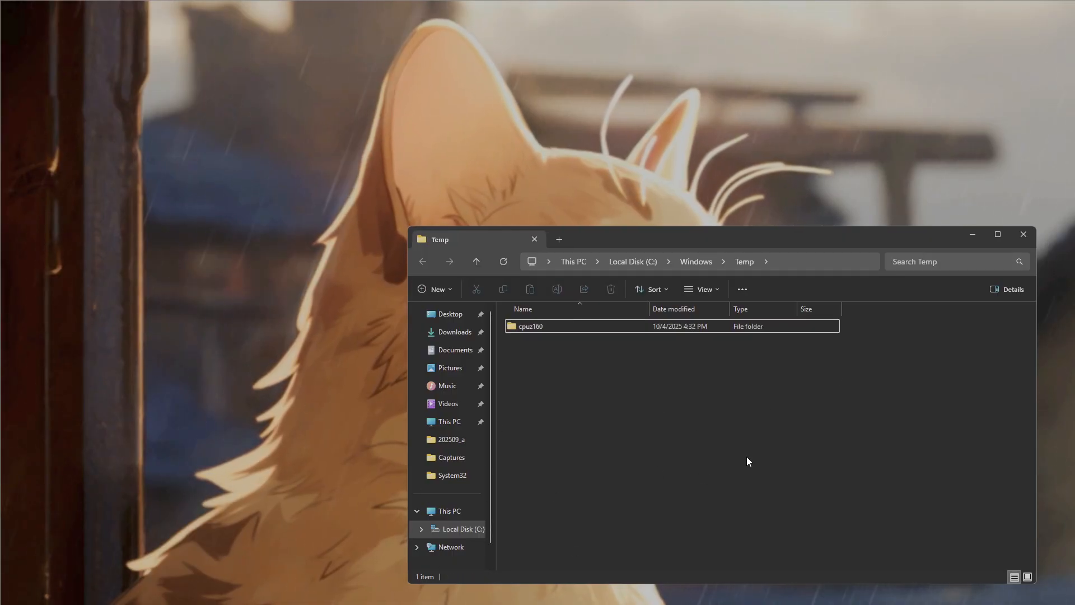